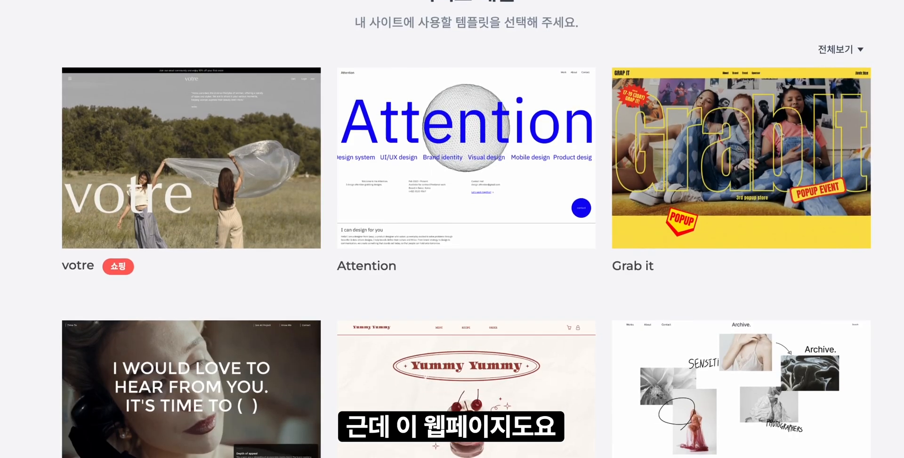
- Browse the website template gallery beyond votre, Attention and Grab it to see the other available designs
{"action": "scroll", "coordinate": [441, 136], "scroll_direction": "down", "scroll_amount": 7}
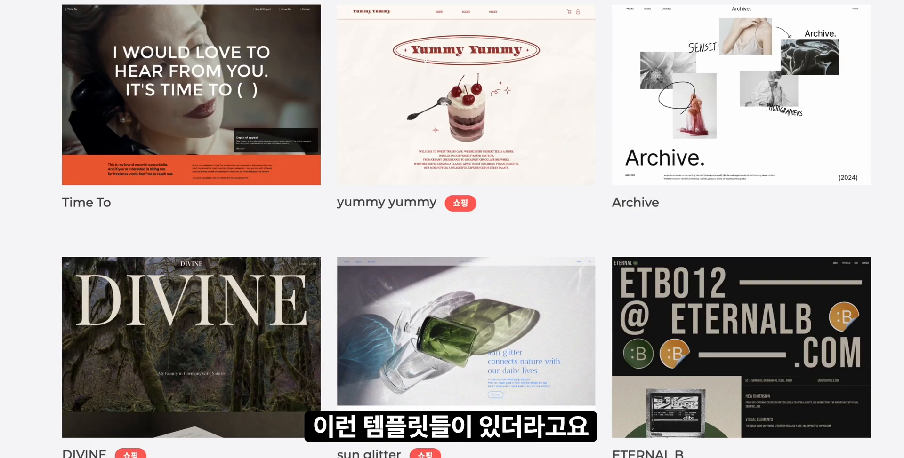
{"action": "scroll", "coordinate": [442, 136], "scroll_direction": "down", "scroll_amount": 9}
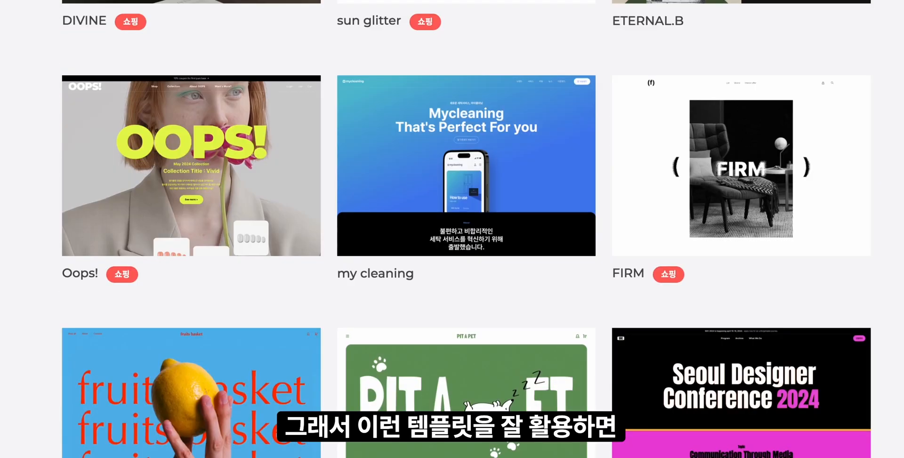
{"action": "scroll", "coordinate": [466, 229], "scroll_direction": "down", "scroll_amount": 9}
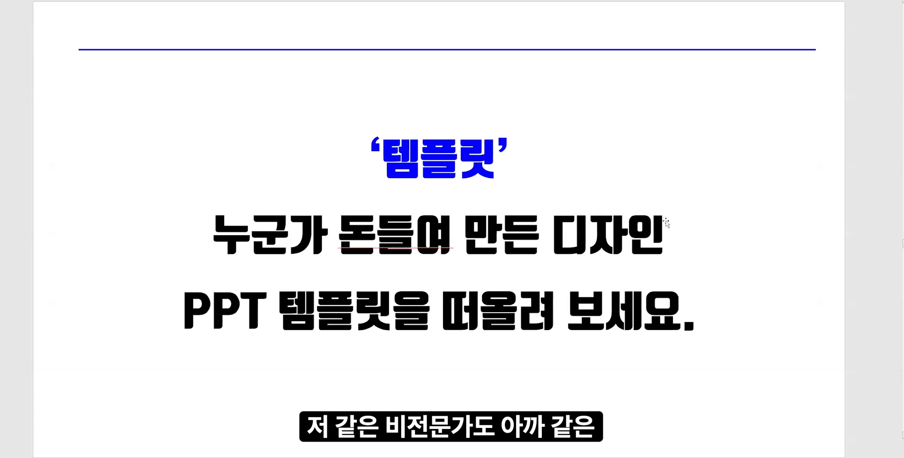
- Advance the presentation to the 기본 개념 slide and point out the terms 페이지 and 섹션
{"action": "scroll", "coordinate": [541, 397], "scroll_direction": "down", "scroll_amount": 2}
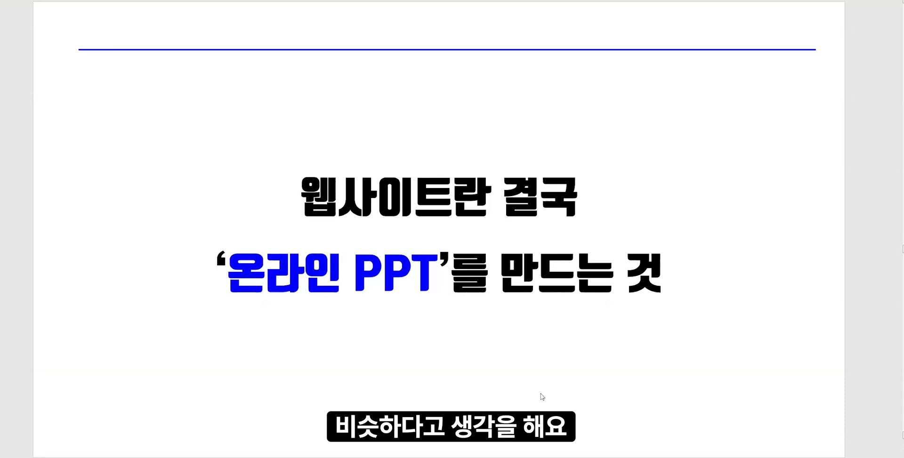
{"action": "scroll", "coordinate": [526, 314], "scroll_direction": "down", "scroll_amount": 2}
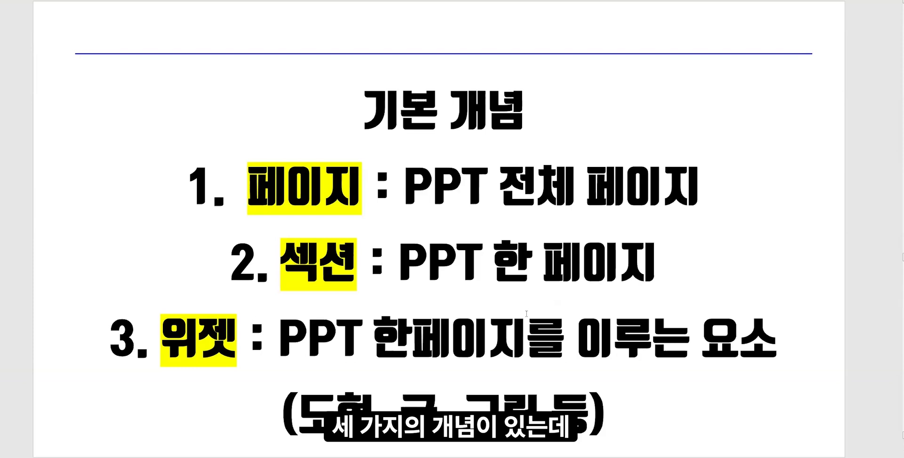
{"action": "left_click_drag", "start_coordinate": [355, 181], "coordinate": [257, 190]}
{"action": "left_click", "coordinate": [258, 188]}
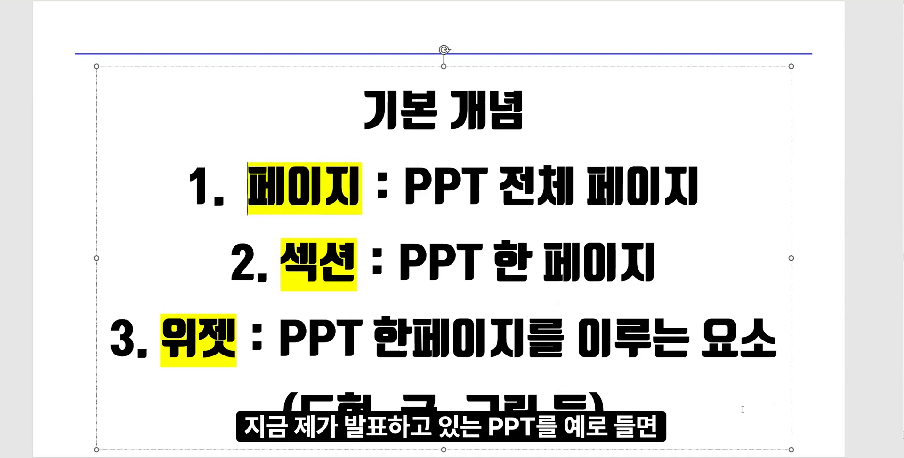
{"action": "left_click", "coordinate": [4, 306]}
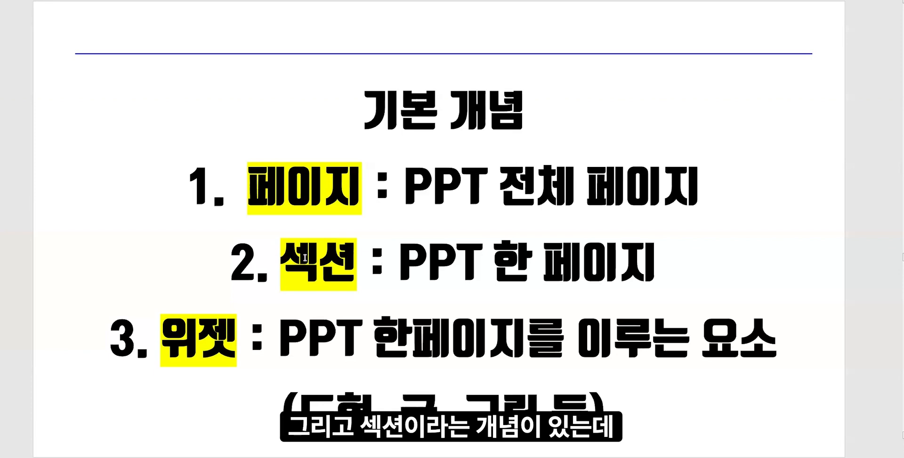
{"action": "left_click_drag", "start_coordinate": [281, 259], "coordinate": [358, 260]}
{"action": "left_click", "coordinate": [349, 263]}
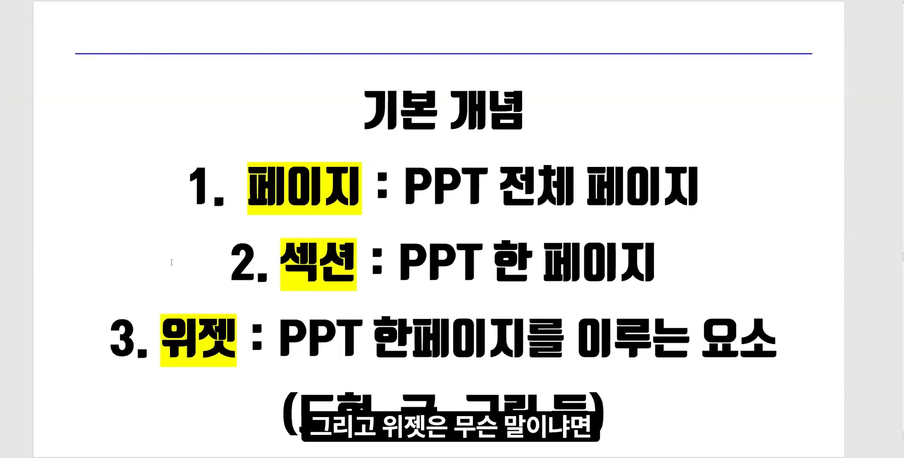
- Point out the term 위젯, using the slide's text box and blue line as example elements
{"action": "double_click", "coordinate": [169, 329]}
{"action": "left_click", "coordinate": [244, 335]}
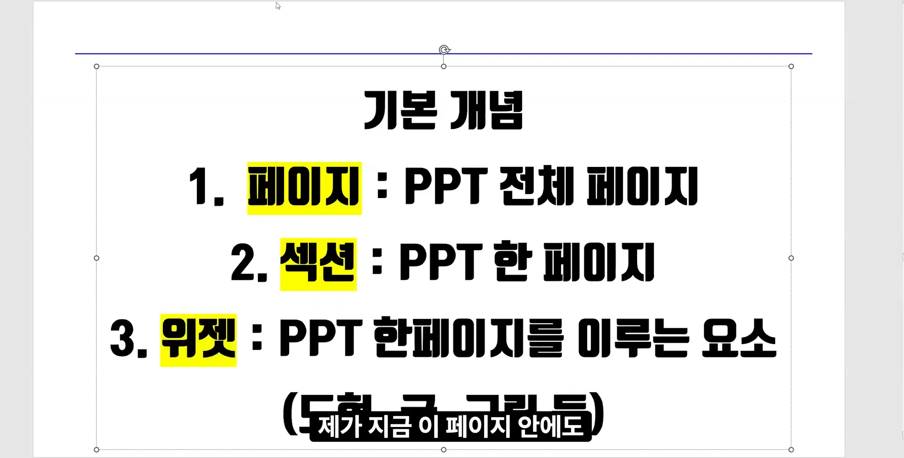
{"action": "left_click", "coordinate": [562, 45]}
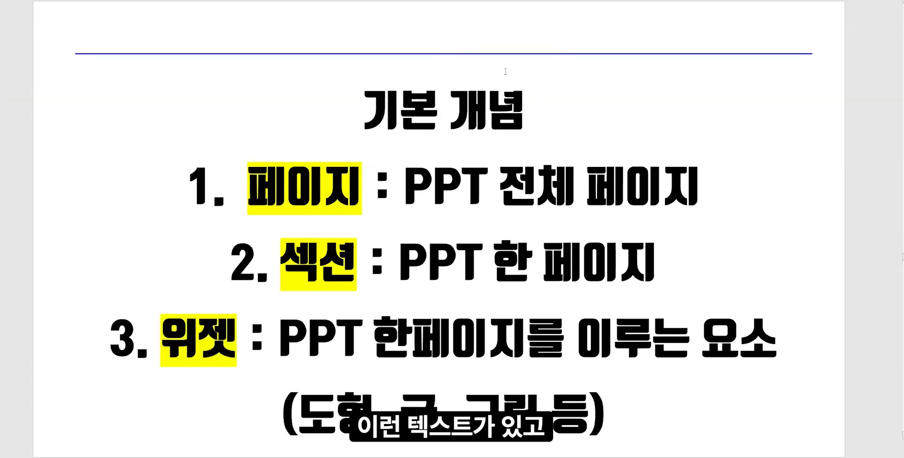
{"action": "left_click", "coordinate": [505, 72]}
{"action": "left_click", "coordinate": [515, 53]}
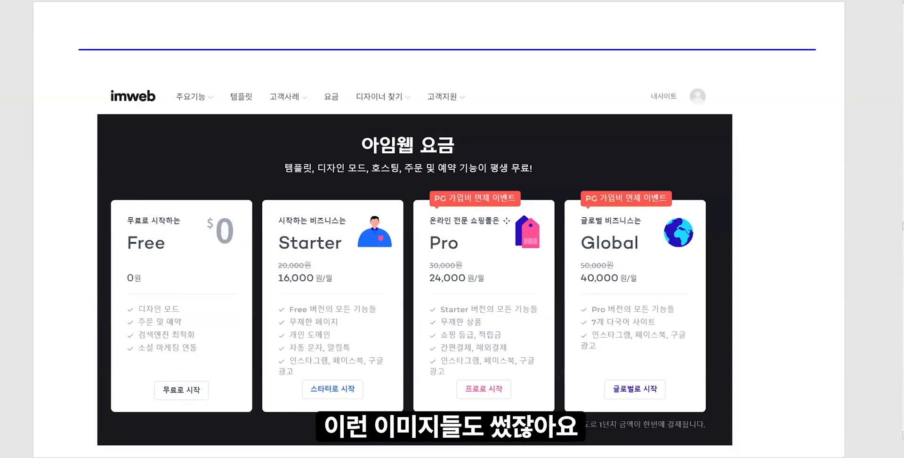
{"action": "left_click", "coordinate": [507, 222]}
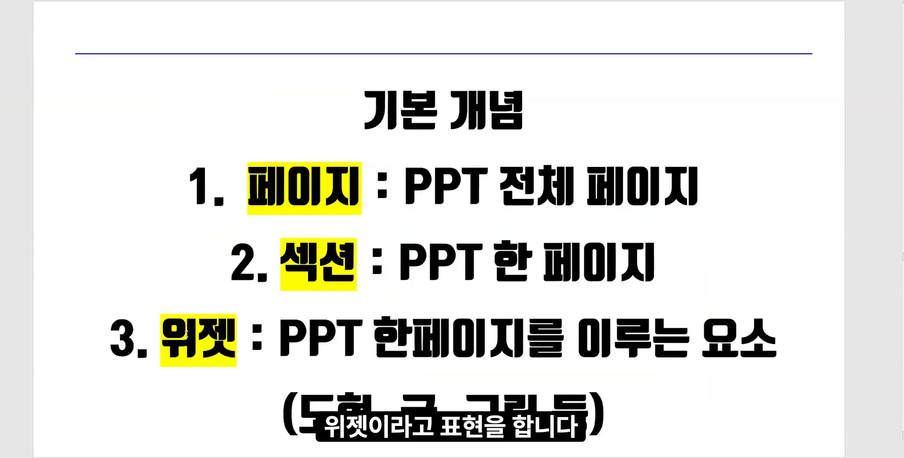
{"action": "left_click_drag", "start_coordinate": [161, 334], "coordinate": [239, 333]}
{"action": "left_click", "coordinate": [114, 232]}
{"action": "left_click", "coordinate": [87, 253]}
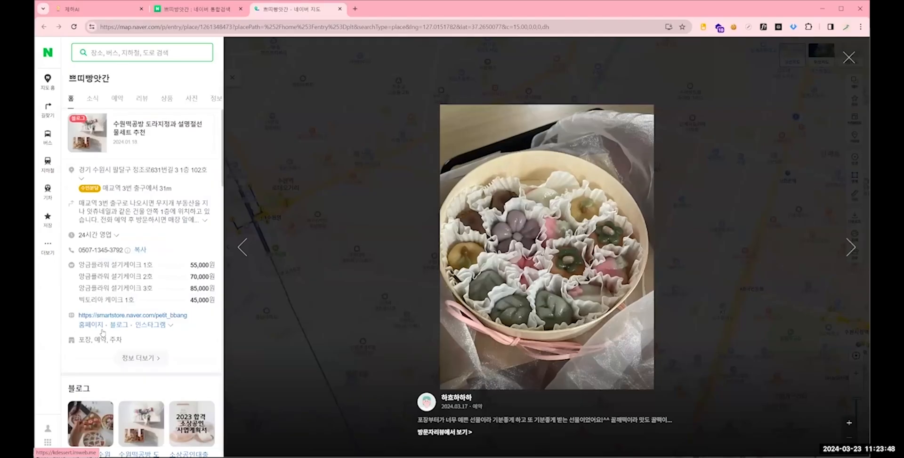
- Switch to the browser with the kdessert.imweb.me site and close the Naver map tab
{"action": "left_click", "coordinate": [87, 326]}
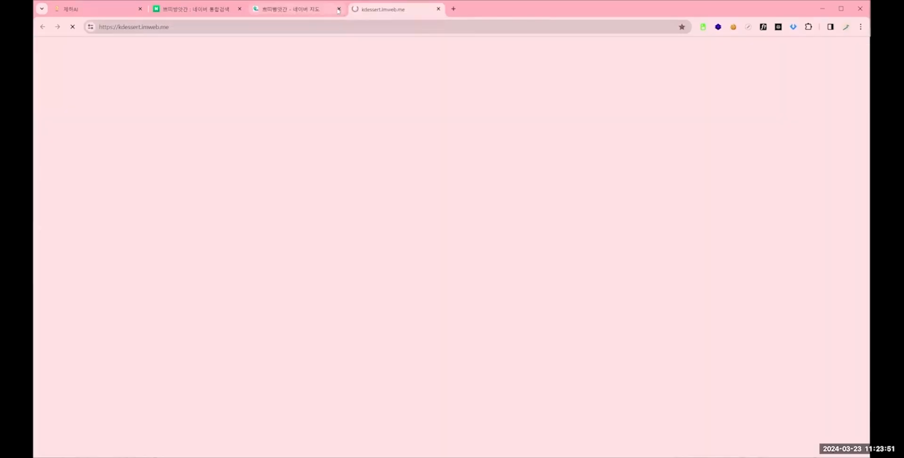
{"action": "left_click", "coordinate": [245, 11]}
{"action": "left_click", "coordinate": [339, 9]}
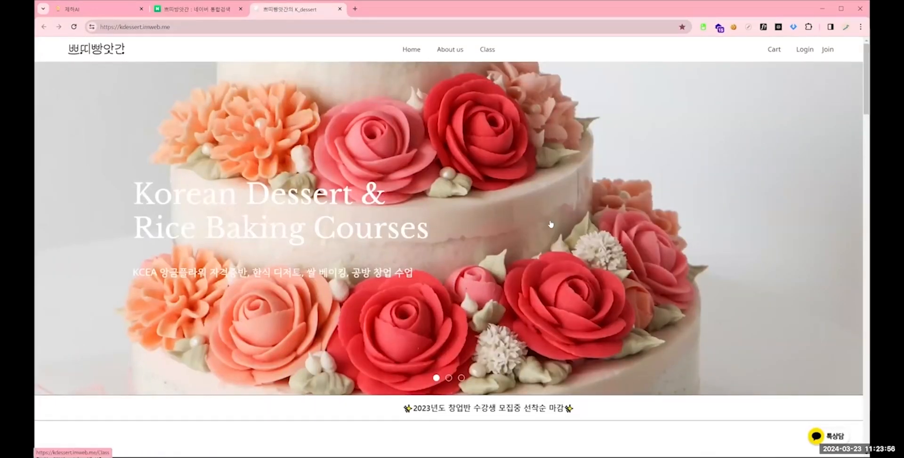
- Examine the kdessert home page from the main banner down through the Class course list
{"action": "scroll", "coordinate": [554, 207], "scroll_direction": "down", "scroll_amount": 2}
{"action": "scroll", "coordinate": [355, 160], "scroll_direction": "down", "scroll_amount": 1}
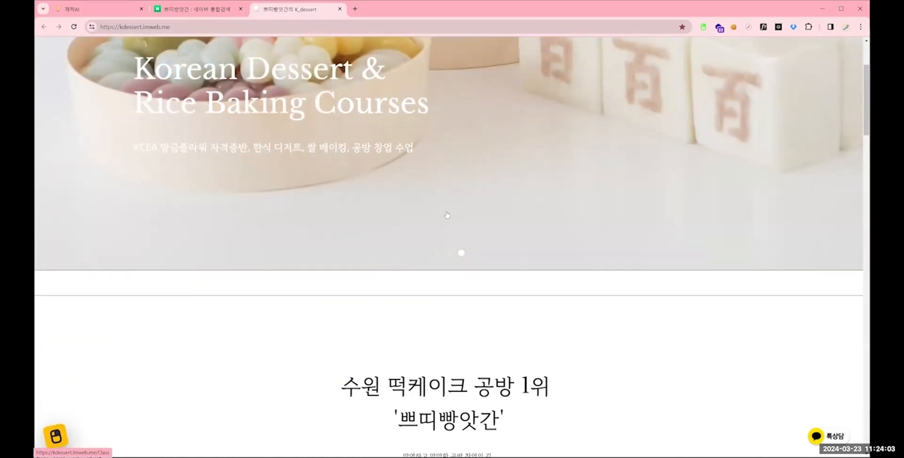
{"action": "scroll", "coordinate": [447, 216], "scroll_direction": "down", "scroll_amount": 8}
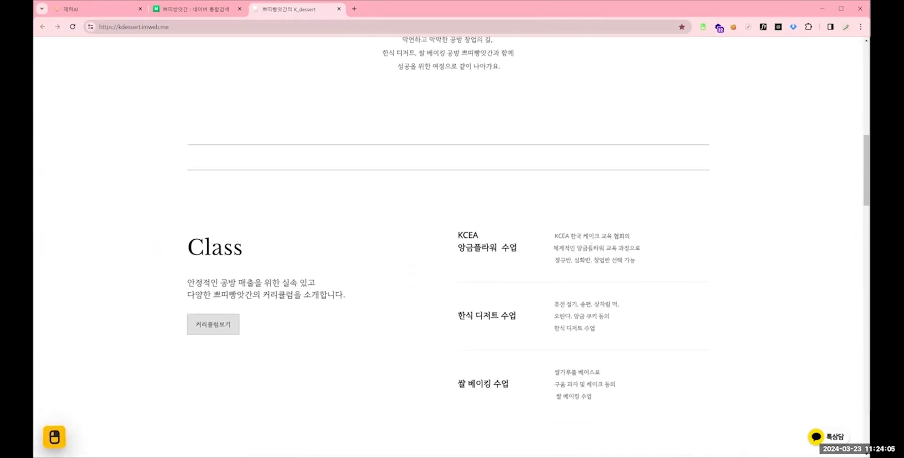
{"action": "scroll", "coordinate": [659, 252], "scroll_direction": "down", "scroll_amount": 2}
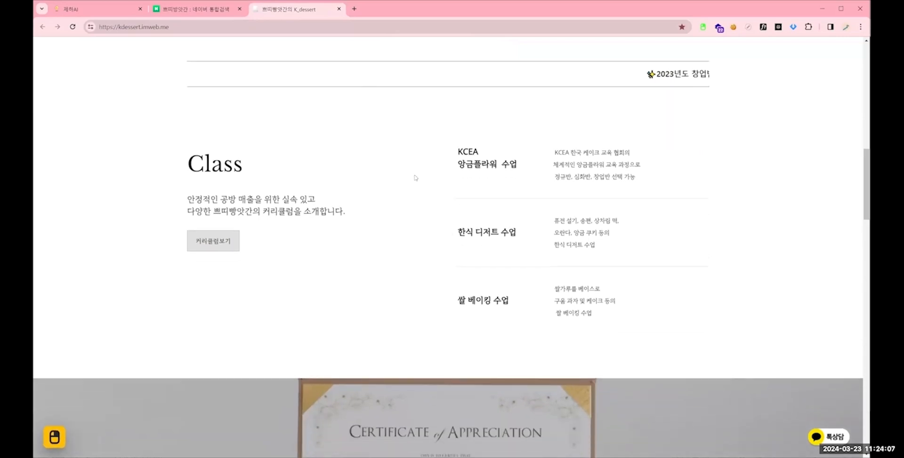
{"action": "left_click_drag", "start_coordinate": [415, 178], "coordinate": [620, 252]}
{"action": "scroll", "coordinate": [619, 260], "scroll_direction": "down", "scroll_amount": 2}
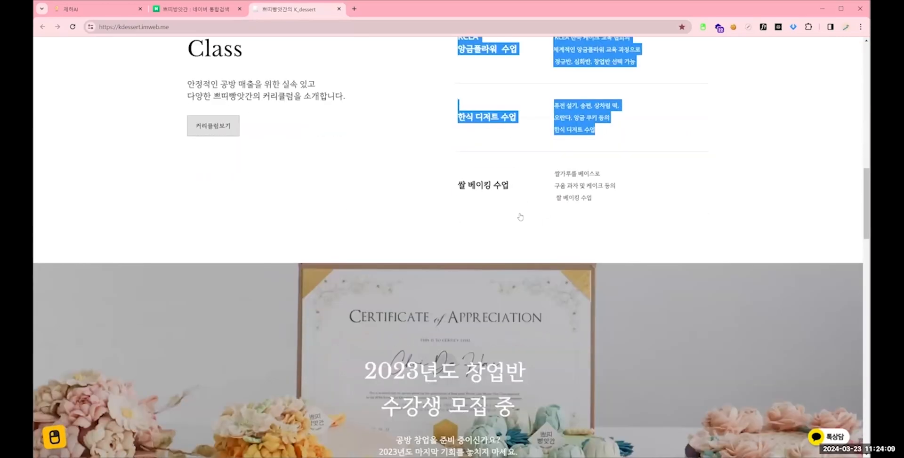
- Check where the recruitment banner's Kakao inquiry link leads and close the tab it opens
{"action": "scroll", "coordinate": [520, 217], "scroll_direction": "down", "scroll_amount": 4}
{"action": "left_click", "coordinate": [653, 205]}
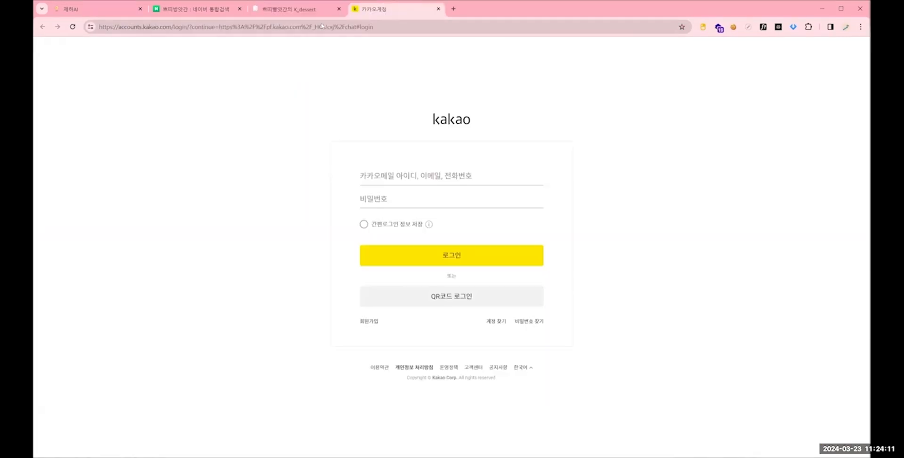
{"action": "left_click", "coordinate": [438, 9]}
- Open a post from the home page's Instagram gallery and close its tab after viewing it
{"action": "scroll", "coordinate": [651, 204], "scroll_direction": "down", "scroll_amount": 3}
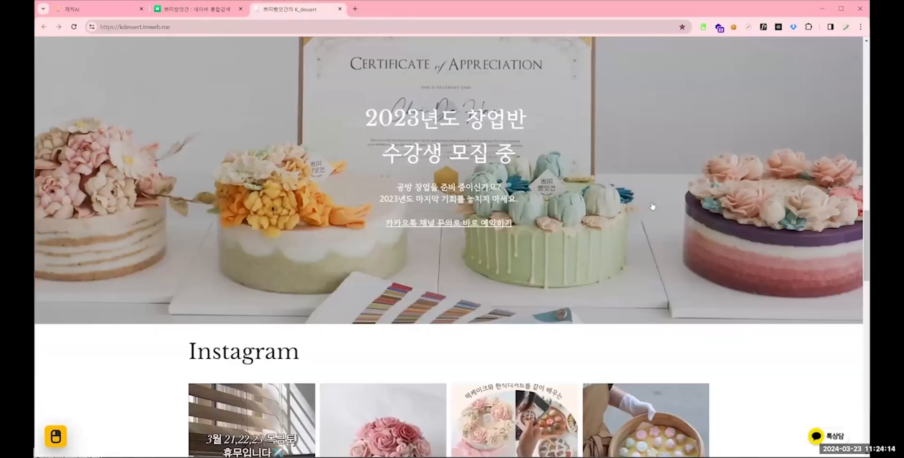
{"action": "scroll", "coordinate": [527, 216], "scroll_direction": "down", "scroll_amount": 3}
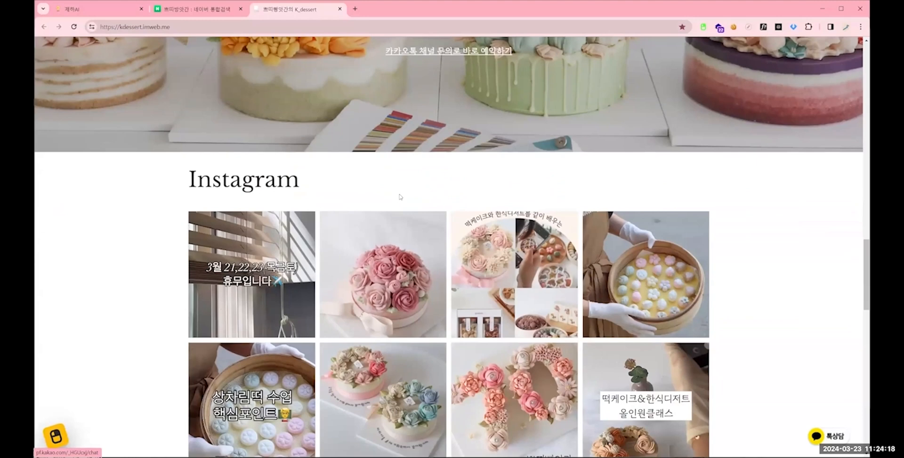
{"action": "left_click", "coordinate": [398, 236]}
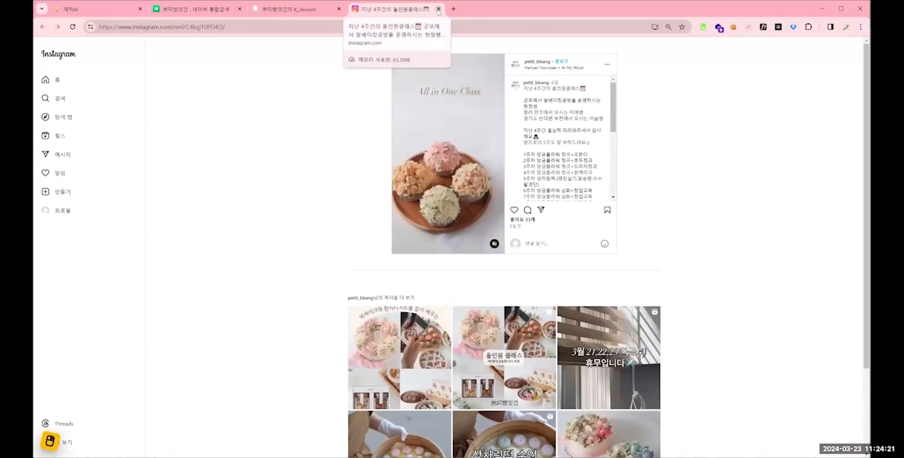
{"action": "left_click", "coordinate": [438, 9]}
- Review the Customer Riview section and return to the beginning of the home page
{"action": "scroll", "coordinate": [864, 361], "scroll_direction": "down", "scroll_amount": 3}
{"action": "left_click_drag", "start_coordinate": [864, 361], "coordinate": [841, 121]}
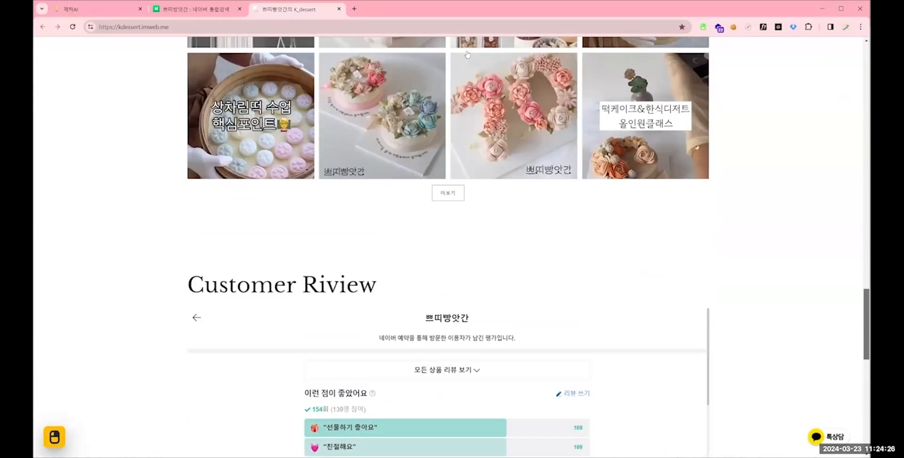
{"action": "scroll", "coordinate": [443, 63], "scroll_direction": "up", "scroll_amount": 1}
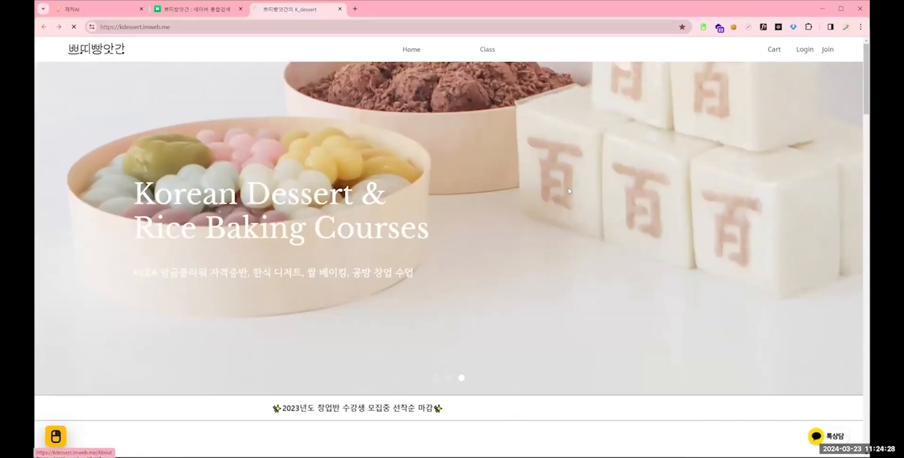
- Open the About us page and examine its studio introduction, representative profile and class description
{"action": "left_click", "coordinate": [446, 47]}
{"action": "scroll", "coordinate": [560, 155], "scroll_direction": "down", "scroll_amount": 3}
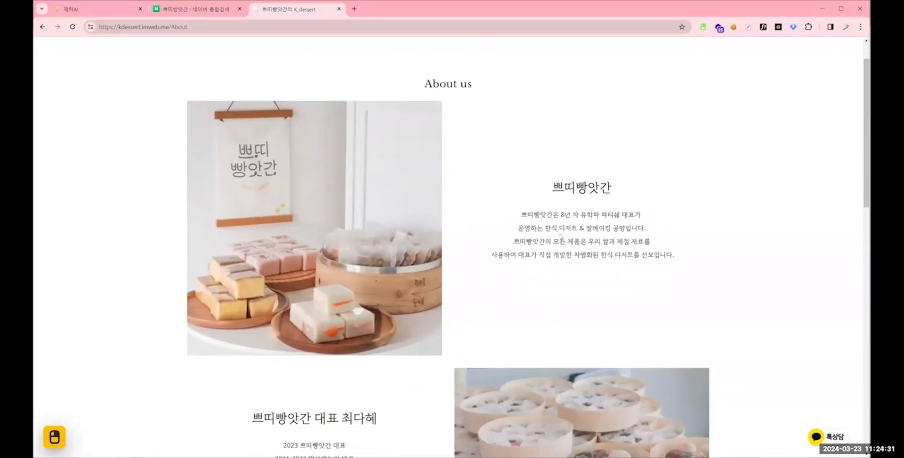
{"action": "scroll", "coordinate": [517, 160], "scroll_direction": "up", "scroll_amount": 2}
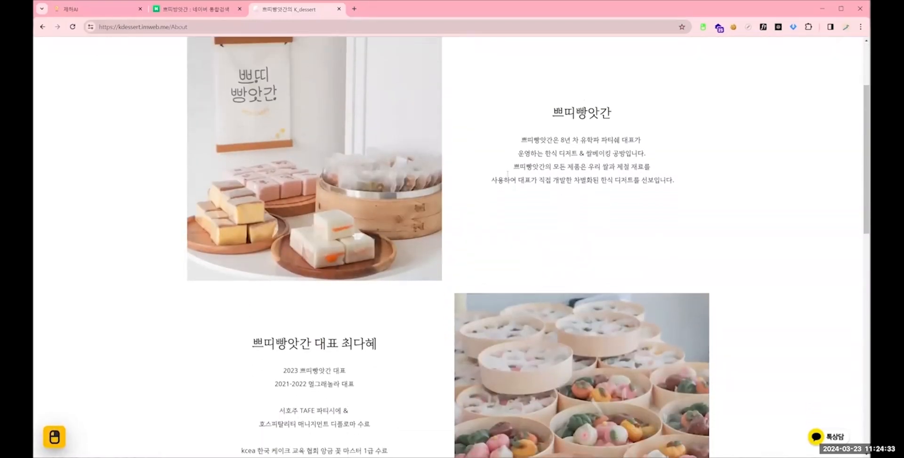
{"action": "scroll", "coordinate": [508, 176], "scroll_direction": "down", "scroll_amount": 2}
{"action": "left_click_drag", "start_coordinate": [865, 201], "coordinate": [861, 167]}
{"action": "scroll", "coordinate": [841, 352], "scroll_direction": "down", "scroll_amount": 5}
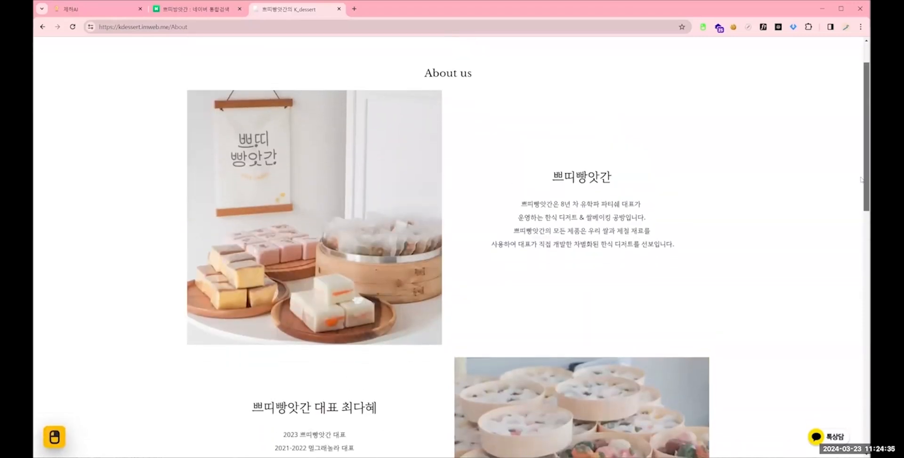
{"action": "scroll", "coordinate": [841, 352], "scroll_direction": "down", "scroll_amount": 5}
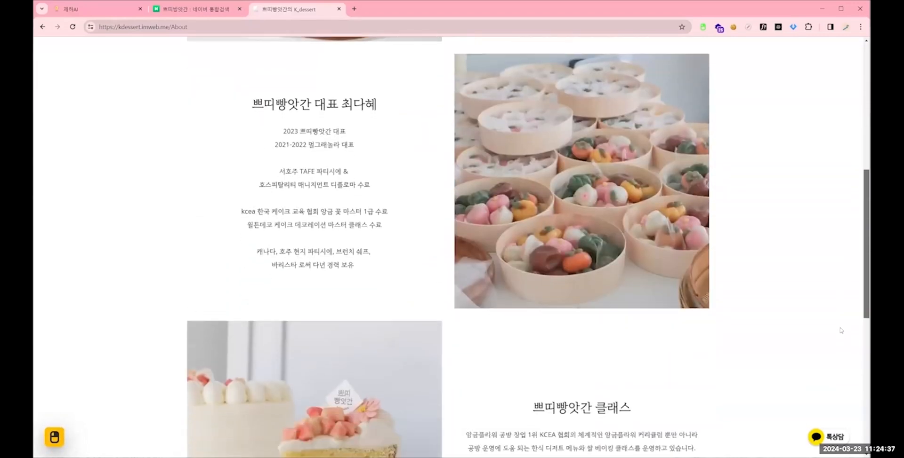
{"action": "scroll", "coordinate": [490, 50], "scroll_direction": "up", "scroll_amount": 10}
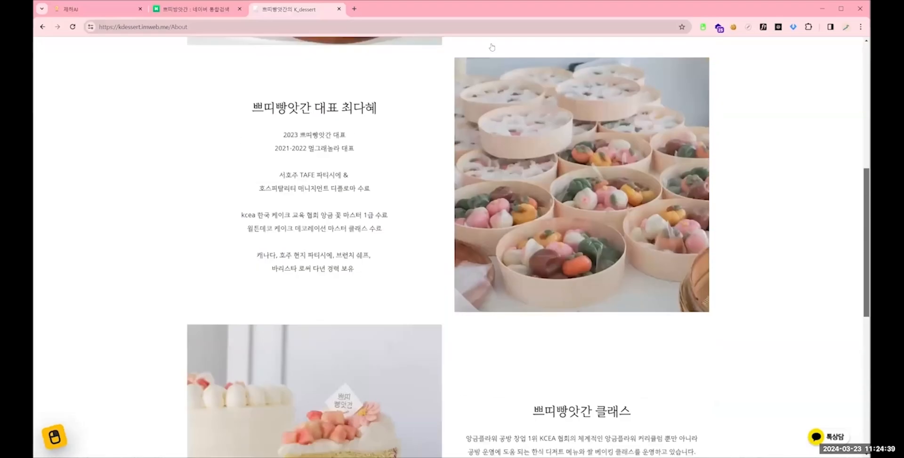
- Open the kcea 앙금플라워 course page from Class, examine its figures and introduction, and return to Home
{"action": "left_click", "coordinate": [487, 50]}
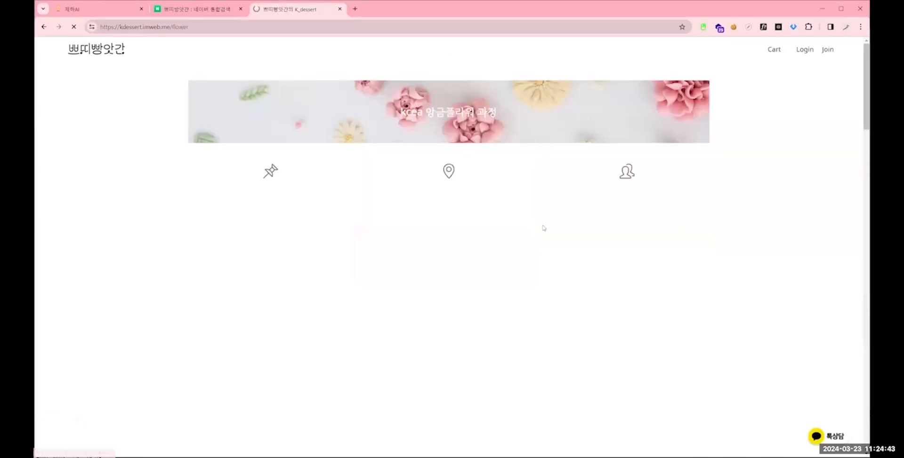
{"action": "left_click_drag", "start_coordinate": [250, 163], "coordinate": [697, 215]}
{"action": "left_click", "coordinate": [812, 120]}
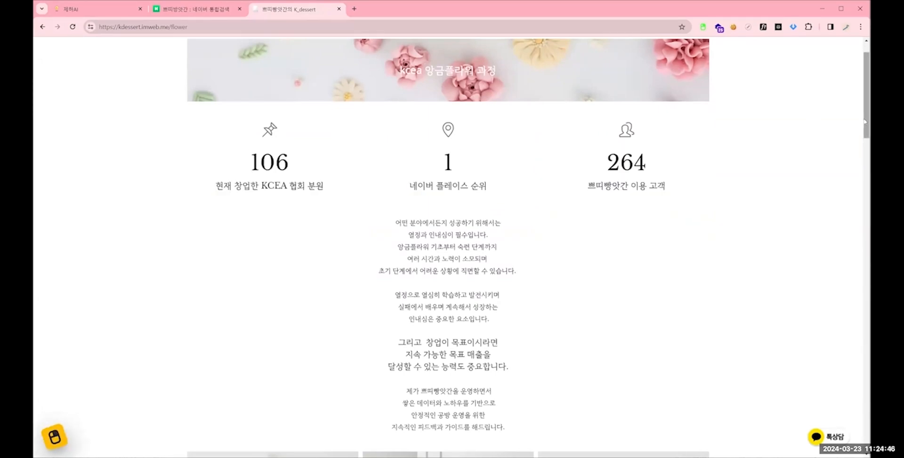
{"action": "left_click_drag", "start_coordinate": [867, 122], "coordinate": [867, 135]}
{"action": "left_click", "coordinate": [405, 56]}
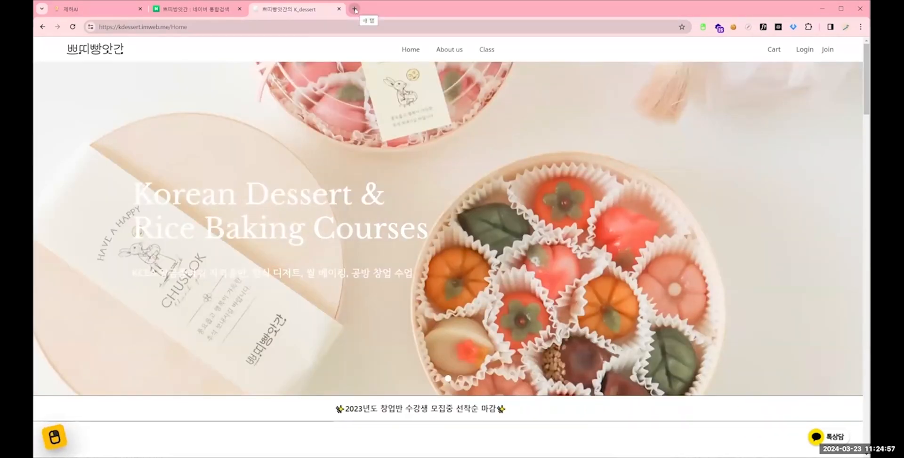
- Look up 아임웹 in a new browser tab and open the imweb.me home page
{"action": "left_click", "coordinate": [355, 10]}
{"action": "type", "text": "아"}
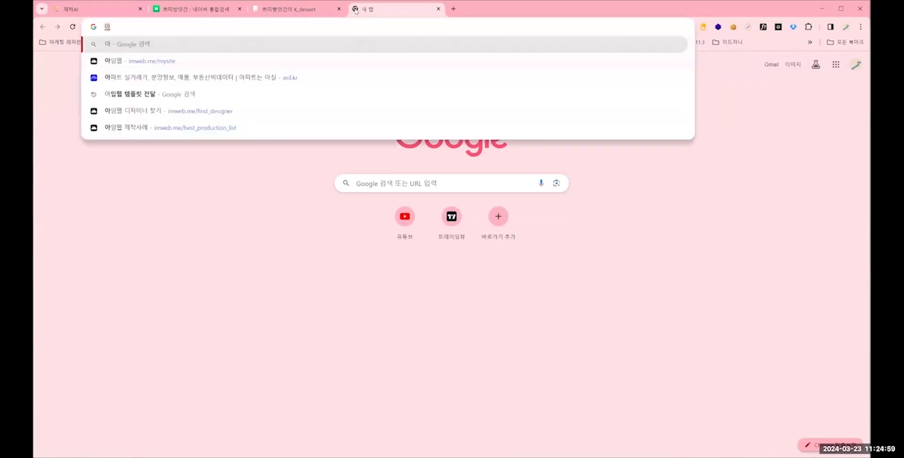
{"action": "type", "text": "임웹"}
{"action": "key", "text": "Return"}
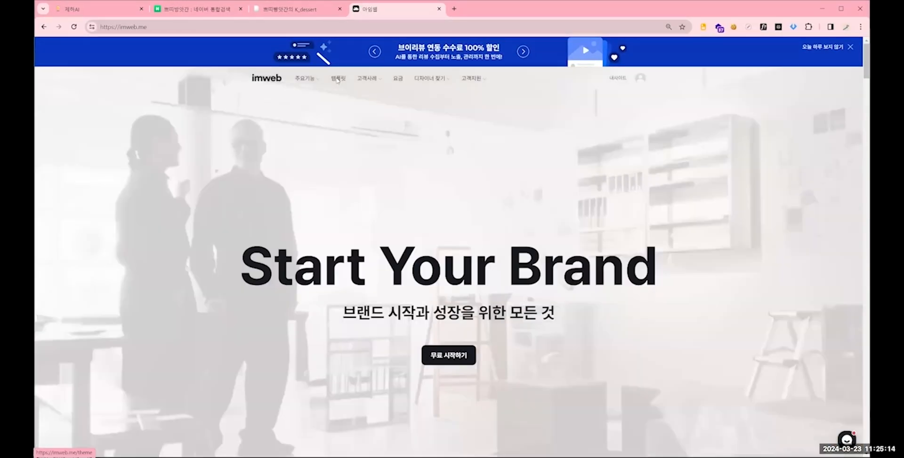
- Browse imweb's template gallery and open a preview of the Vinyasa template
{"action": "left_click", "coordinate": [338, 79]}
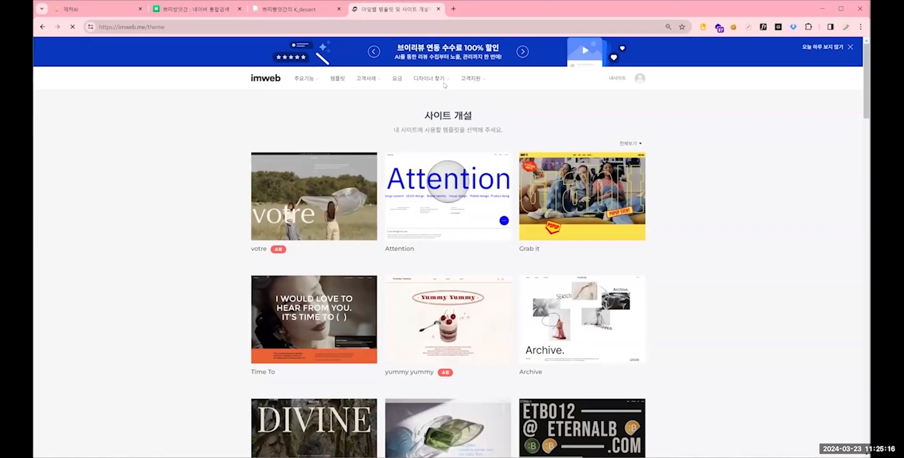
{"action": "scroll", "coordinate": [682, 223], "scroll_direction": "down", "scroll_amount": 14}
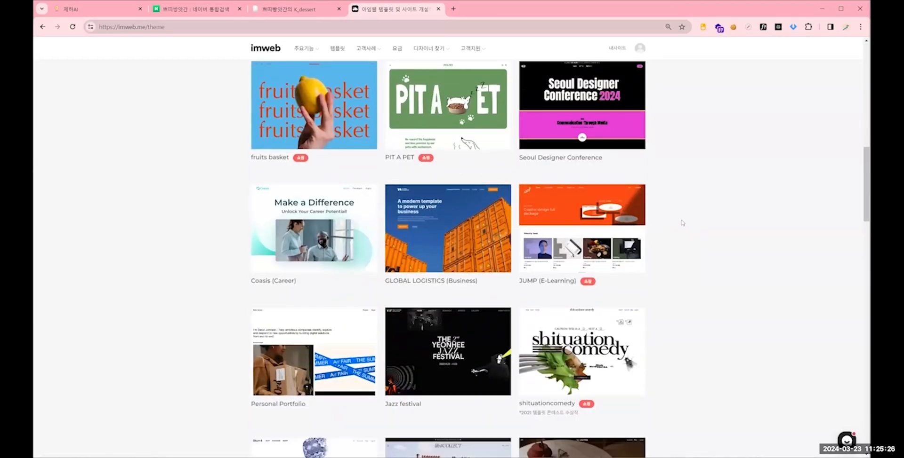
{"action": "scroll", "coordinate": [682, 223], "scroll_direction": "down", "scroll_amount": 6}
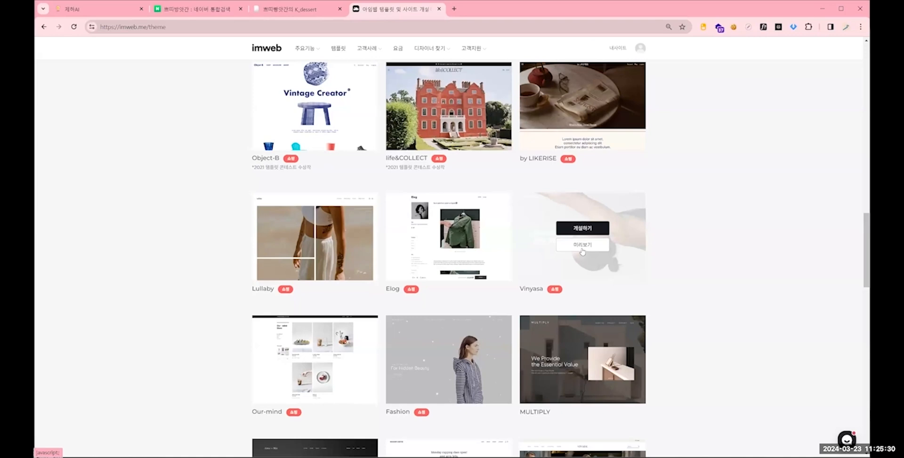
{"action": "left_click", "coordinate": [582, 249]}
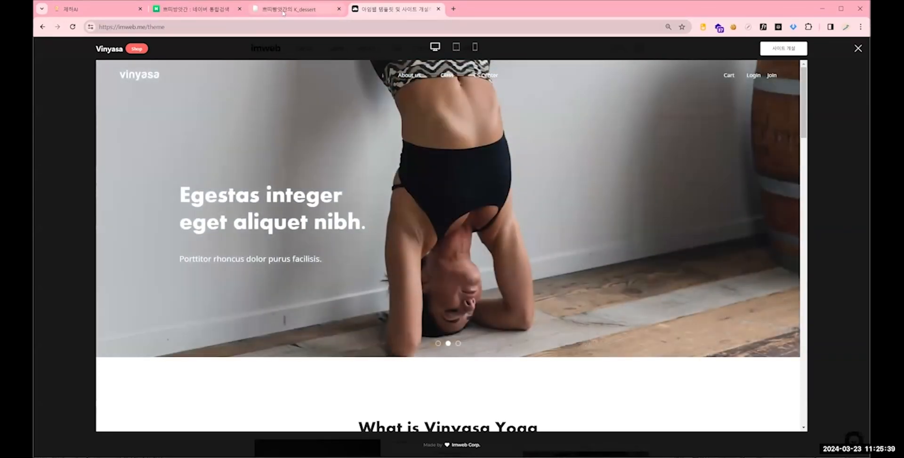
- Compare the introduction and Class sections of the kdessert home page with those of the Vinyasa template
{"action": "left_click", "coordinate": [284, 10]}
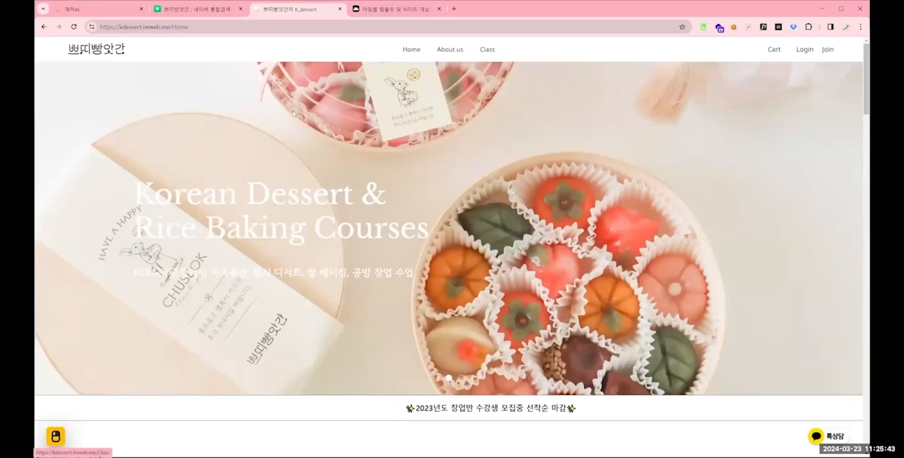
{"action": "scroll", "coordinate": [449, 132], "scroll_direction": "down", "scroll_amount": 7}
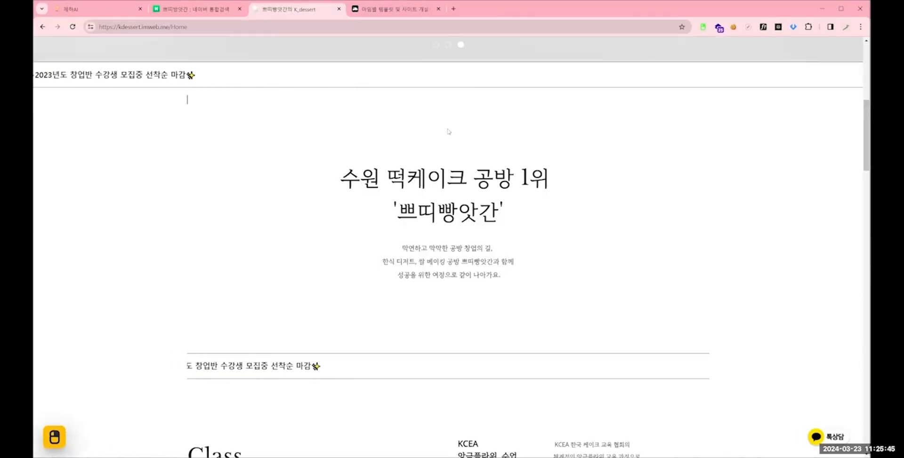
{"action": "scroll", "coordinate": [449, 132], "scroll_direction": "down", "scroll_amount": 1}
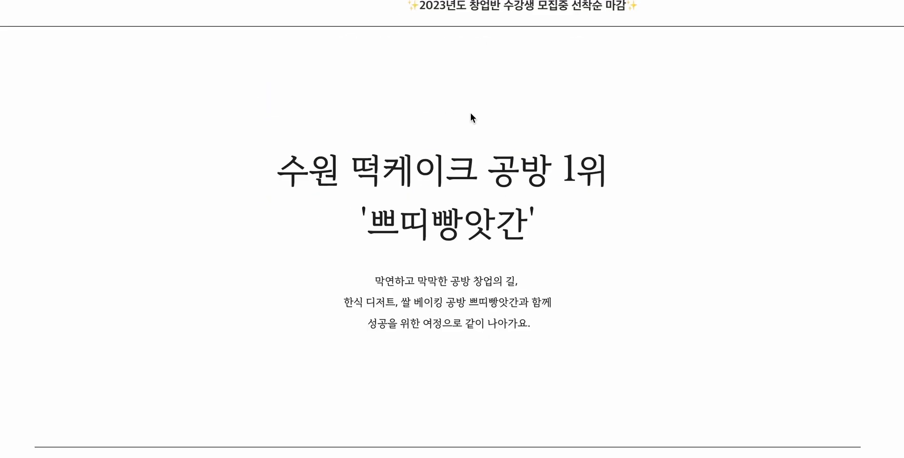
{"action": "scroll", "coordinate": [471, 115], "scroll_direction": "down", "scroll_amount": 9}
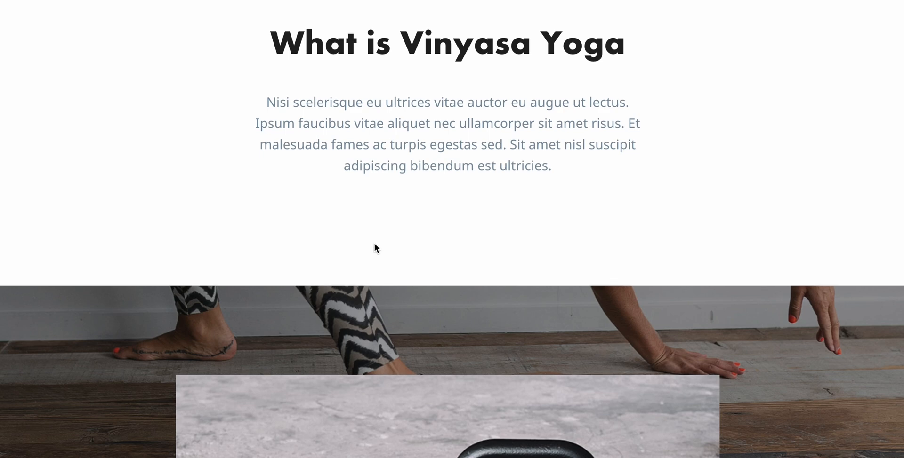
{"action": "scroll", "coordinate": [374, 244], "scroll_direction": "down", "scroll_amount": 4}
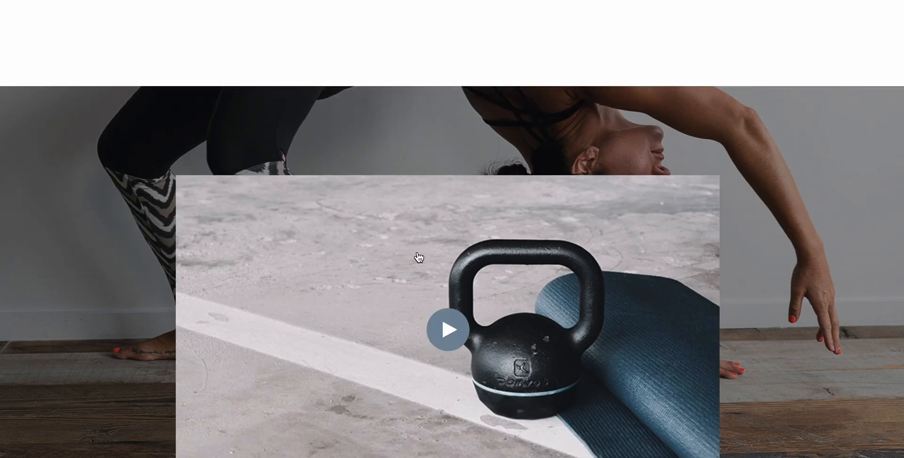
{"action": "scroll", "coordinate": [548, 265], "scroll_direction": "down", "scroll_amount": 2}
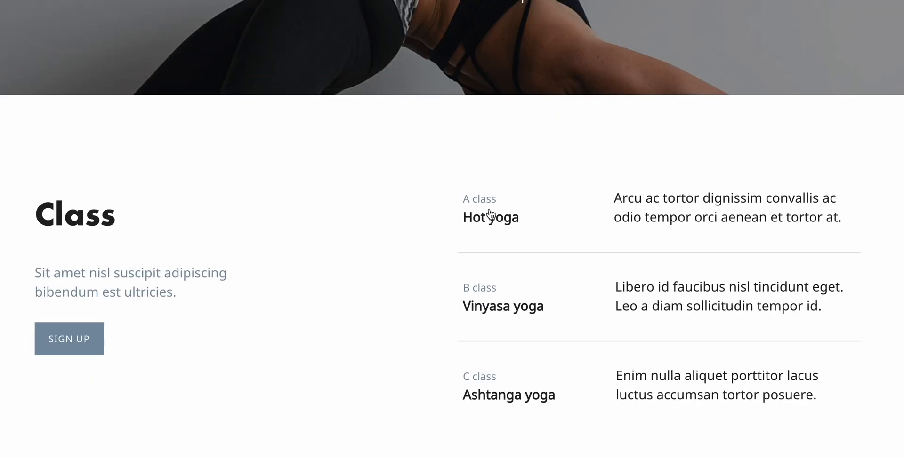
{"action": "scroll", "coordinate": [499, 214], "scroll_direction": "down", "scroll_amount": 1}
{"action": "scroll", "coordinate": [430, 244], "scroll_direction": "down", "scroll_amount": 2}
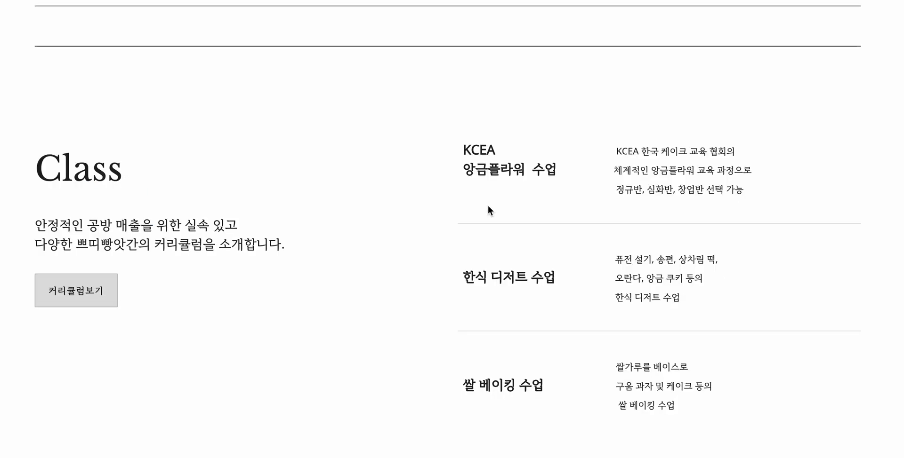
- Examine the Vinyasa template's Refresh, CS Center and Instagram sections
{"action": "scroll", "coordinate": [488, 208], "scroll_direction": "down", "scroll_amount": 10}
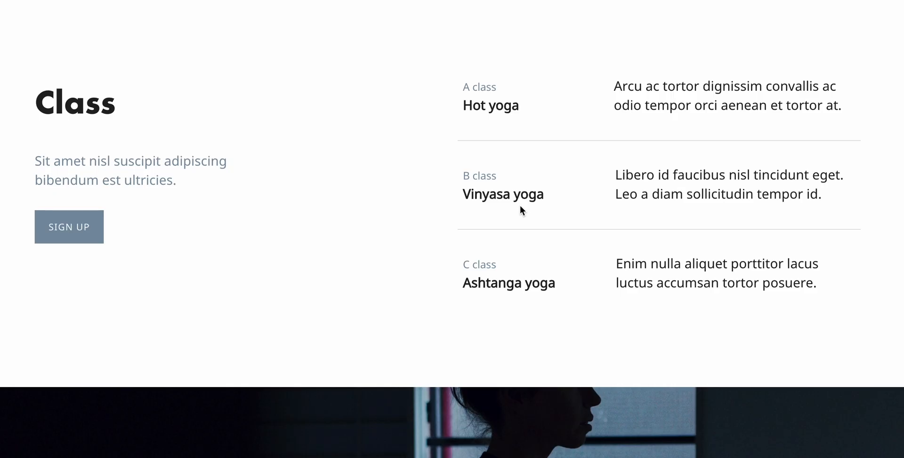
{"action": "scroll", "coordinate": [520, 205], "scroll_direction": "down", "scroll_amount": 8}
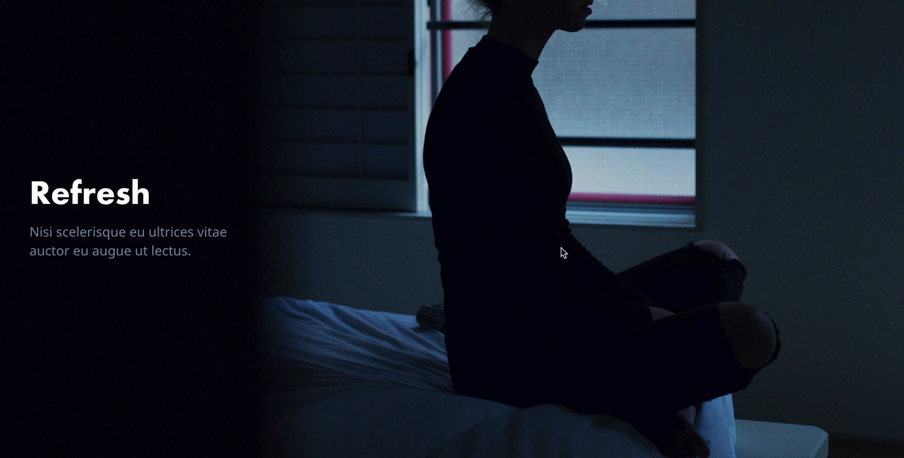
{"action": "scroll", "coordinate": [560, 247], "scroll_direction": "down", "scroll_amount": 10}
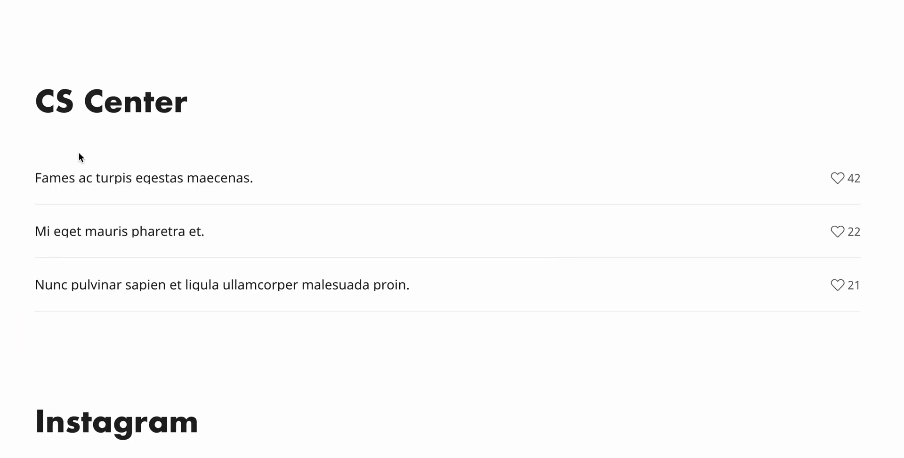
{"action": "scroll", "coordinate": [483, 260], "scroll_direction": "down", "scroll_amount": 8}
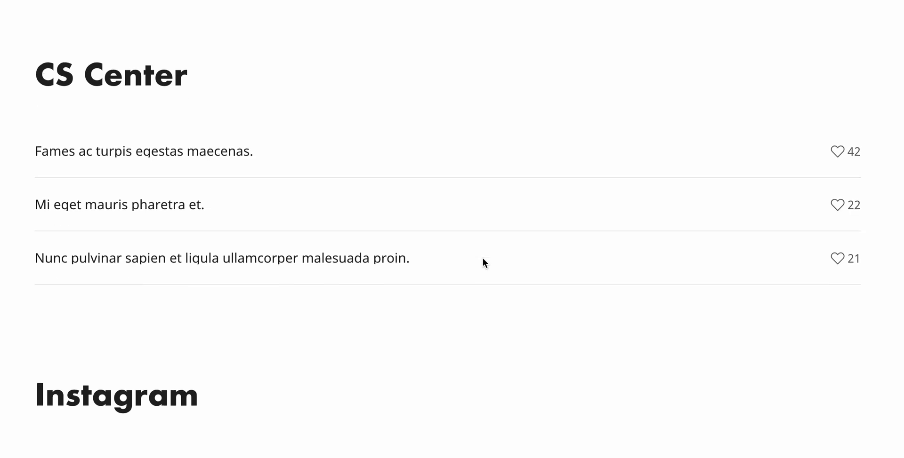
{"action": "scroll", "coordinate": [484, 261], "scroll_direction": "down", "scroll_amount": 2}
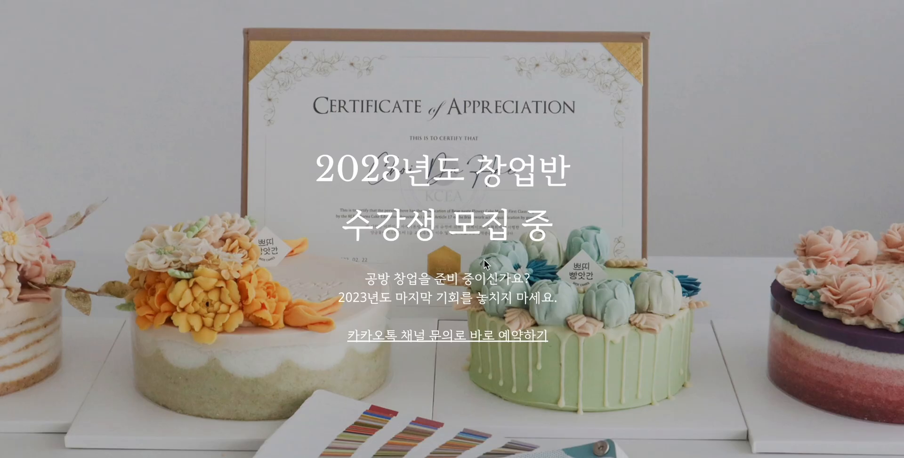
{"action": "scroll", "coordinate": [484, 261], "scroll_direction": "down", "scroll_amount": 6}
{"action": "scroll", "coordinate": [483, 260], "scroll_direction": "down", "scroll_amount": 4}
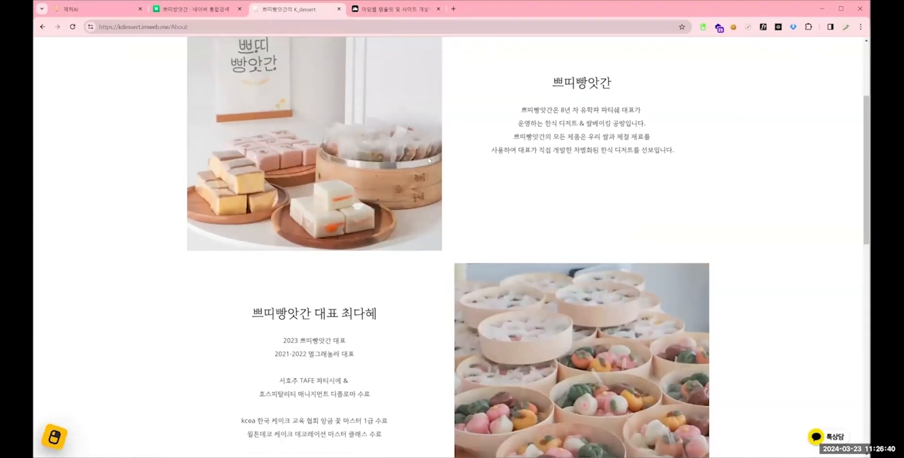
- Review the studio introduction and representative profile on the kdessert site's About us page
{"action": "scroll", "coordinate": [430, 161], "scroll_direction": "down", "scroll_amount": 1}
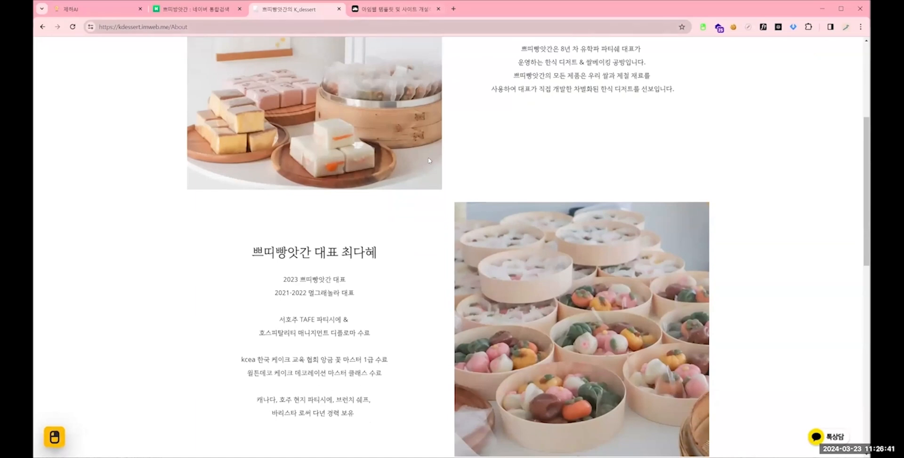
{"action": "scroll", "coordinate": [430, 161], "scroll_direction": "up", "scroll_amount": 3}
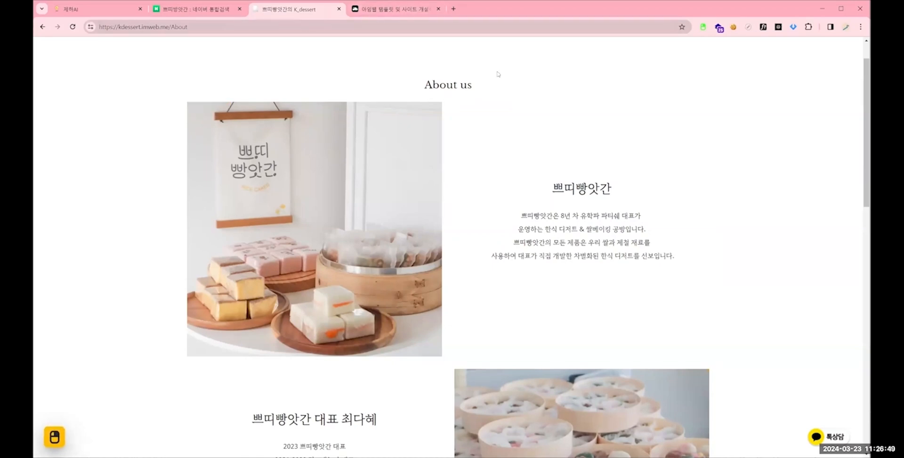
{"action": "scroll", "coordinate": [496, 75], "scroll_direction": "up", "scroll_amount": 1}
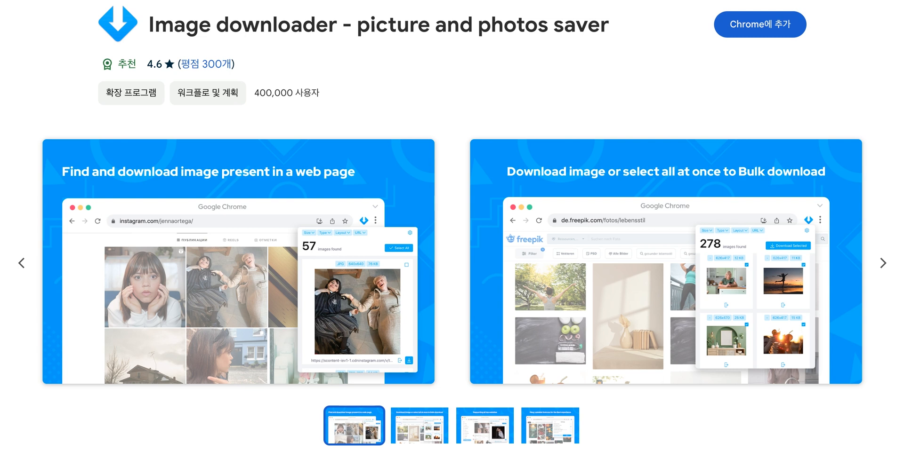
- Add the Image downloader - picture and photos saver extension to Chrome
{"action": "left_click", "coordinate": [759, 24]}
{"action": "left_click", "coordinate": [475, 337]}
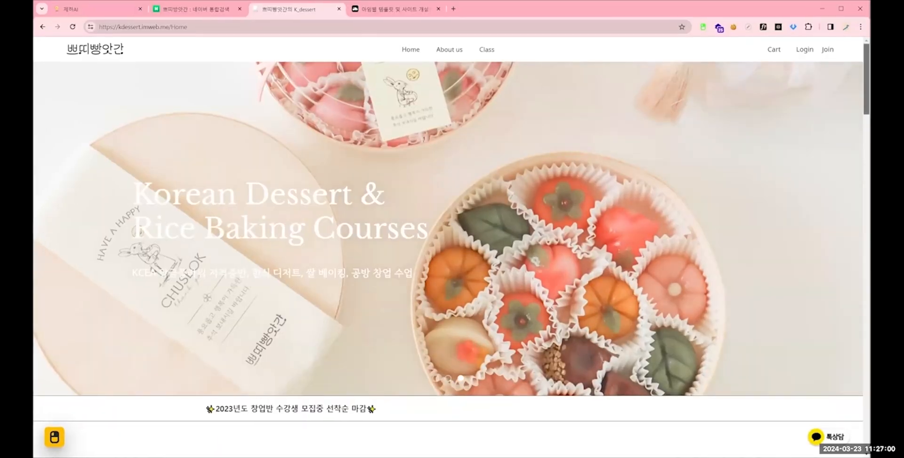
- Select and download all images from the kdessert home page with the image downloader extension
{"action": "scroll", "coordinate": [859, 93], "scroll_direction": "down", "scroll_amount": 10}
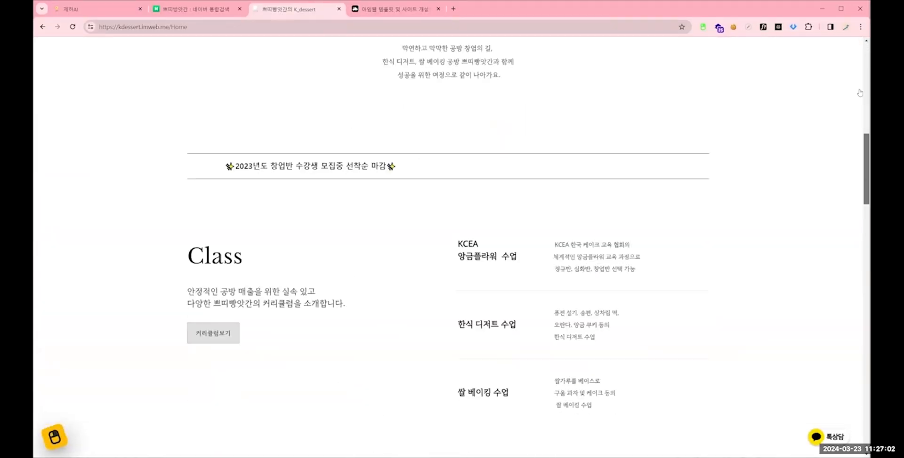
{"action": "scroll", "coordinate": [860, 93], "scroll_direction": "down", "scroll_amount": 15}
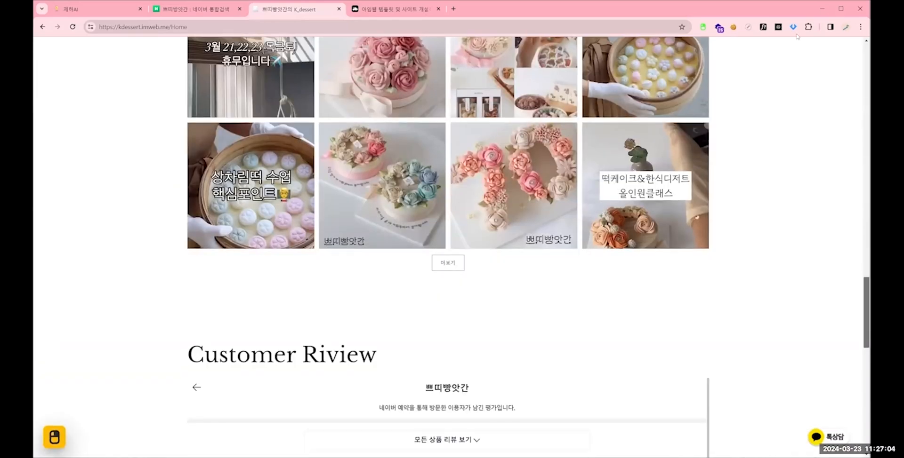
{"action": "scroll", "coordinate": [797, 36], "scroll_direction": "up", "scroll_amount": 2}
{"action": "scroll", "coordinate": [797, 37], "scroll_direction": "up", "scroll_amount": 20}
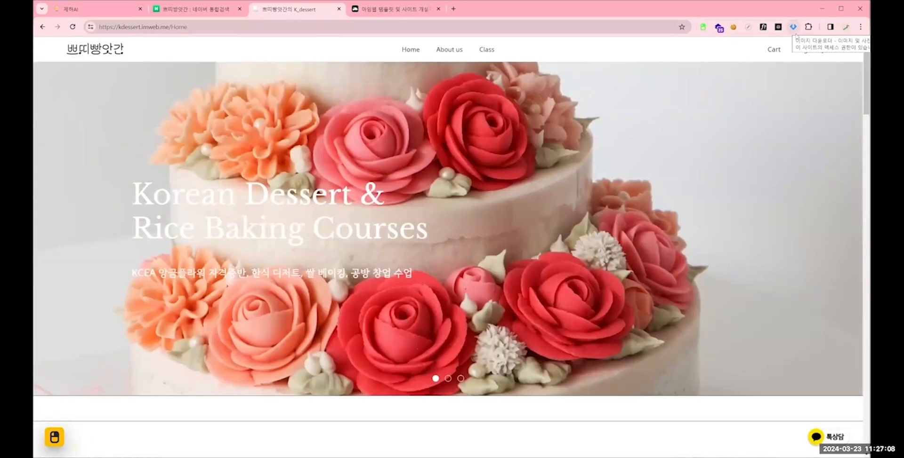
{"action": "left_click", "coordinate": [794, 27]}
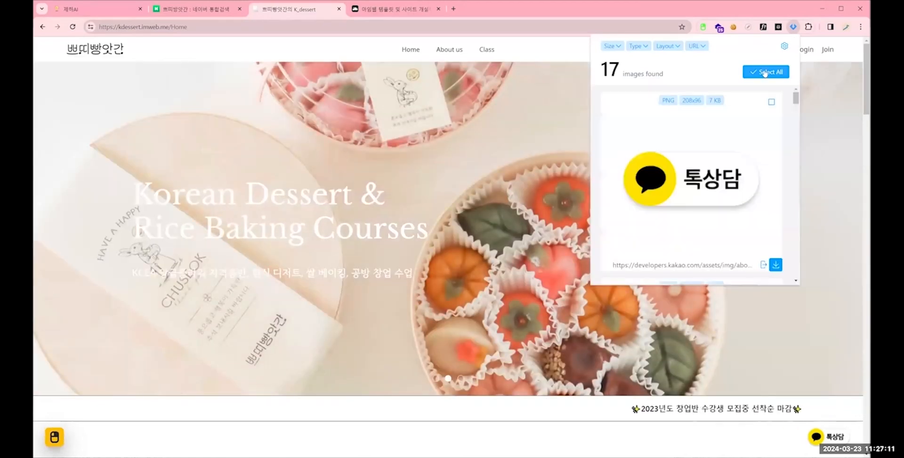
{"action": "left_click", "coordinate": [774, 75]}
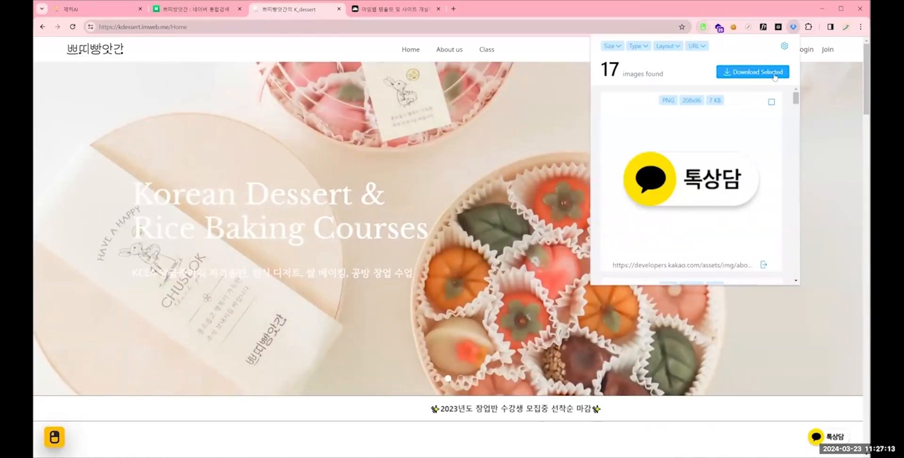
{"action": "left_click", "coordinate": [774, 75]}
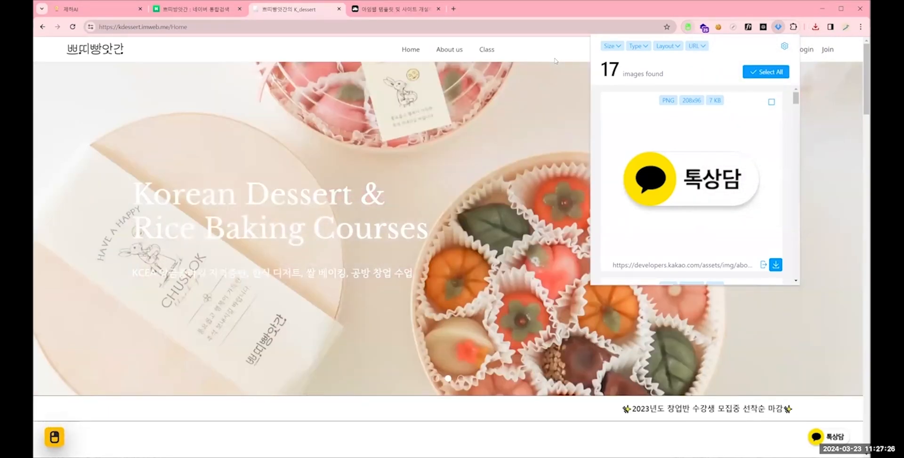
{"action": "left_click", "coordinate": [555, 61]}
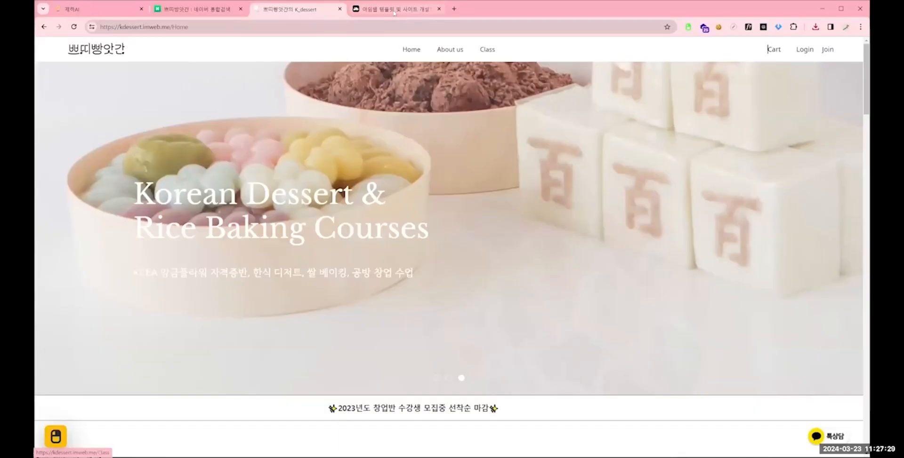
- Return to imweb, open the account's list of own sites and open management for a listed site
{"action": "mouse_move", "coordinate": [394, 13]}
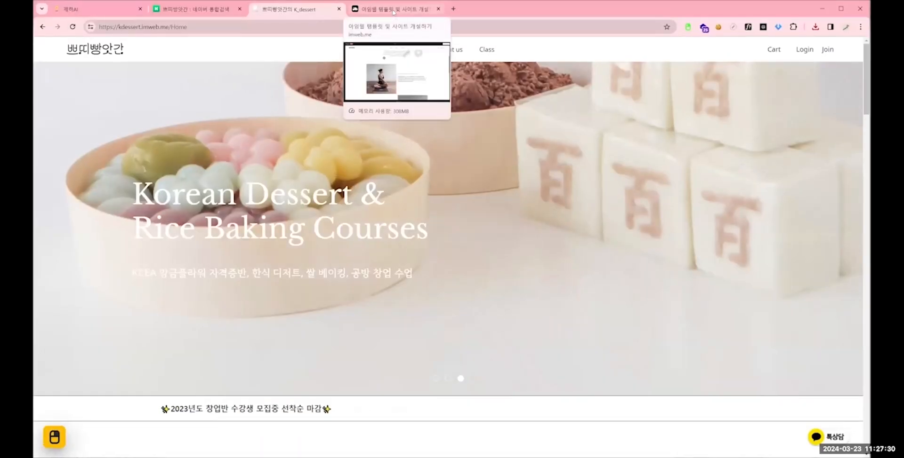
{"action": "left_click", "coordinate": [391, 10]}
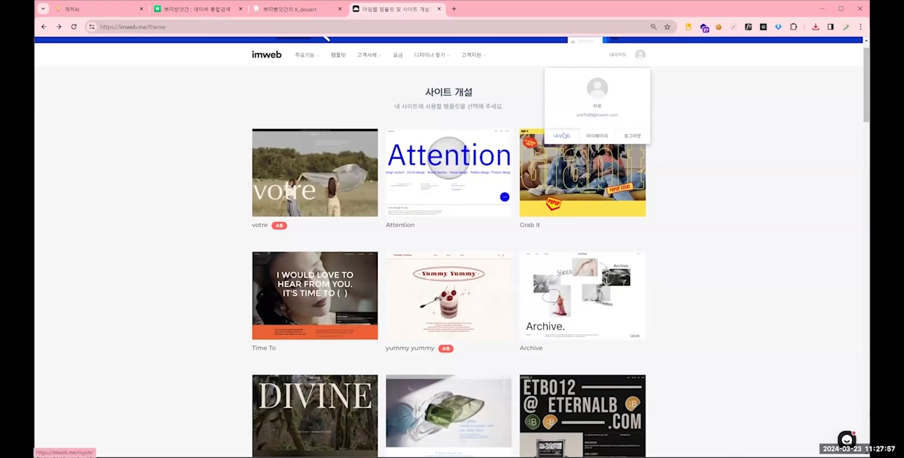
{"action": "left_click", "coordinate": [564, 137]}
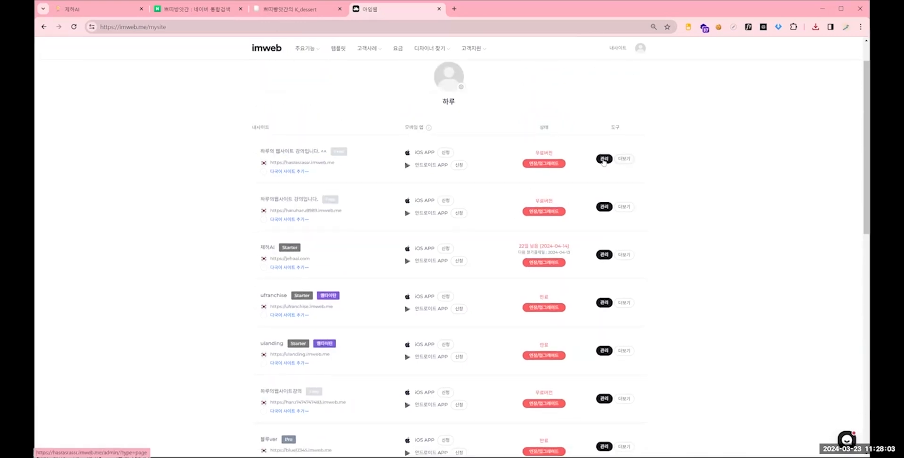
{"action": "left_click", "coordinate": [604, 207]}
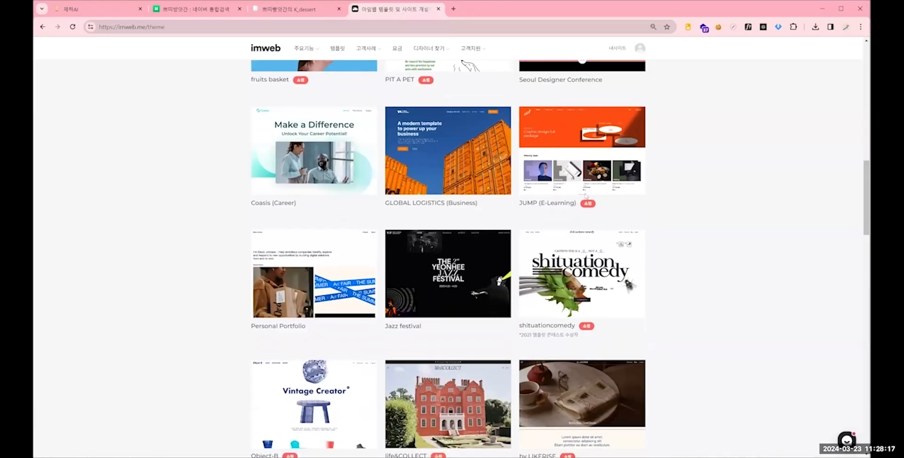
- Create a new website from the Vinyasa template, named with the owner's nickname and the lecture title 웹사이트강의입니다 ^^
{"action": "scroll", "coordinate": [582, 189], "scroll_direction": "down", "scroll_amount": 3}
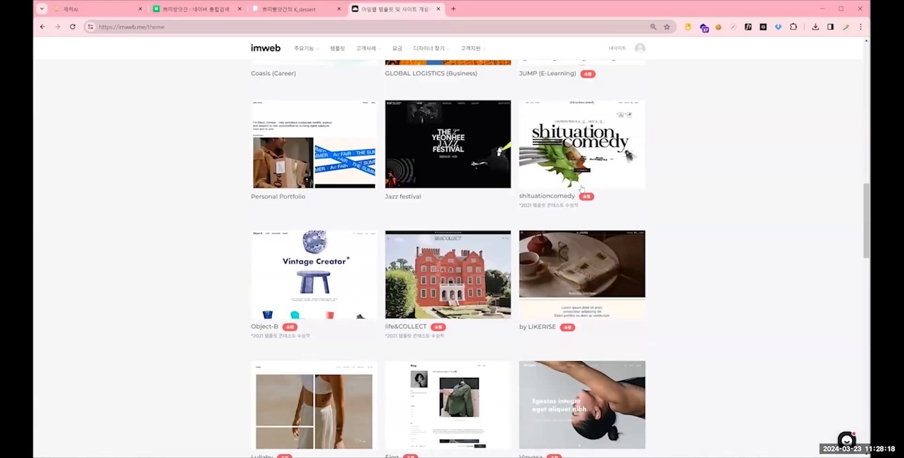
{"action": "scroll", "coordinate": [581, 189], "scroll_direction": "down", "scroll_amount": 5}
{"action": "left_click", "coordinate": [581, 186]}
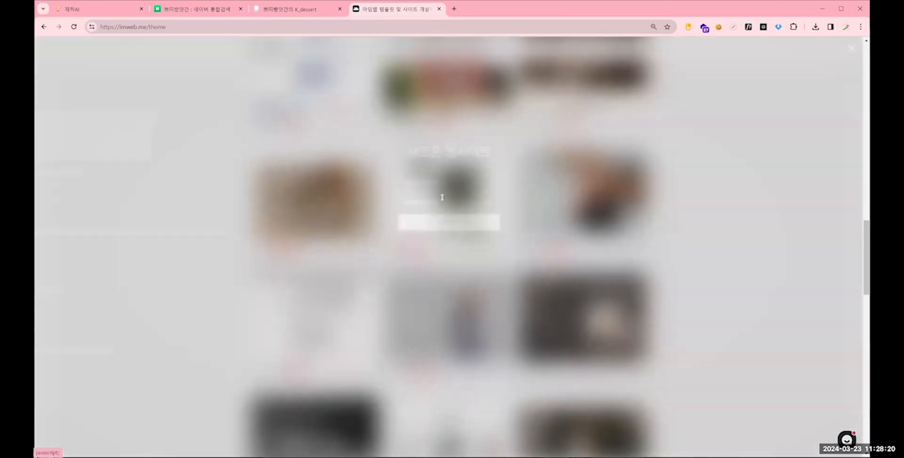
{"action": "type", "text": "경의입니다 ㅅㅅ"}
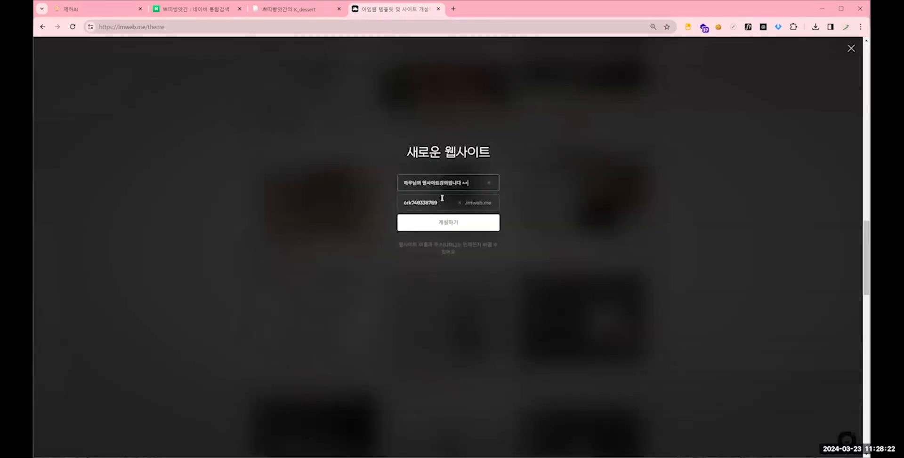
{"action": "left_click", "coordinate": [448, 223]}
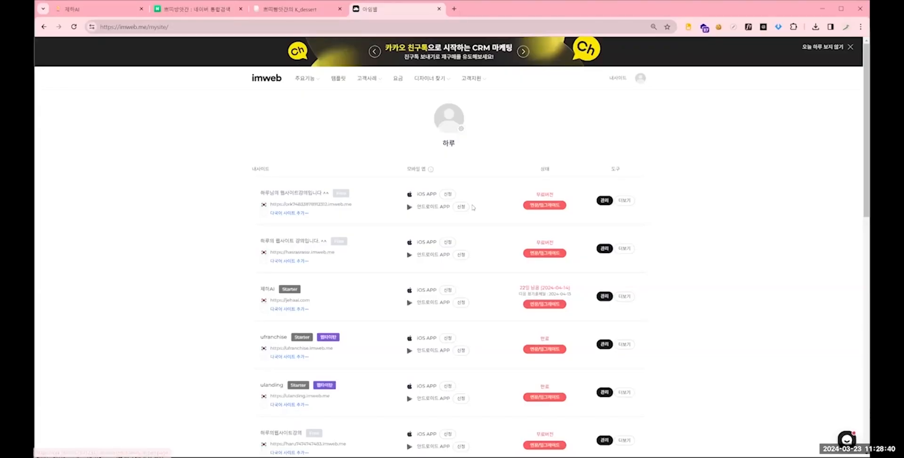
- Open management for the newly created site and log in as site administrator with the account e-mail and password
{"action": "left_click", "coordinate": [605, 201]}
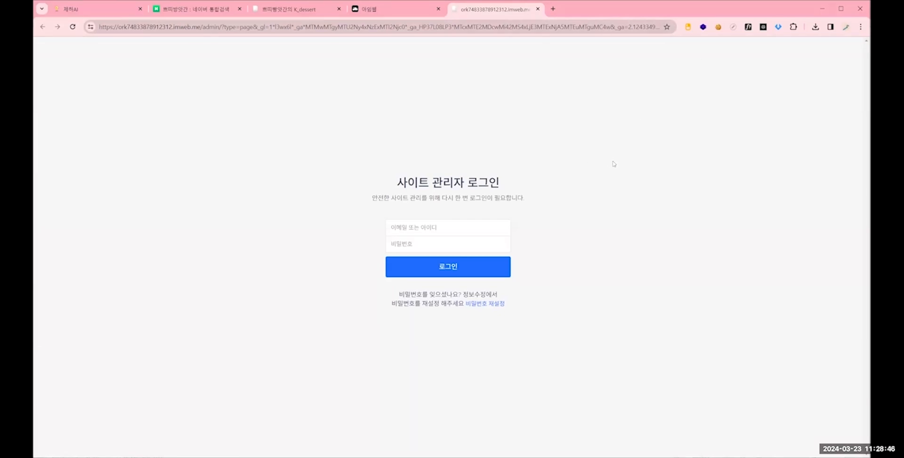
{"action": "left_click", "coordinate": [447, 228]}
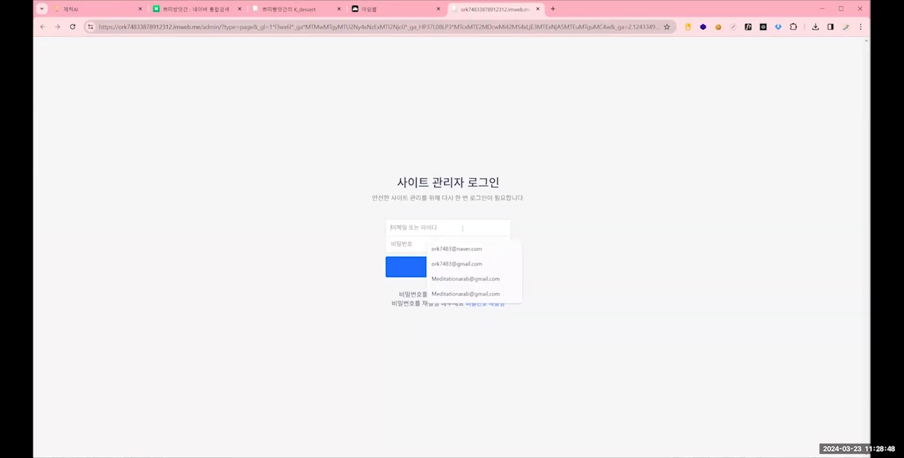
{"action": "left_click", "coordinate": [433, 244]}
{"action": "left_click", "coordinate": [432, 244]}
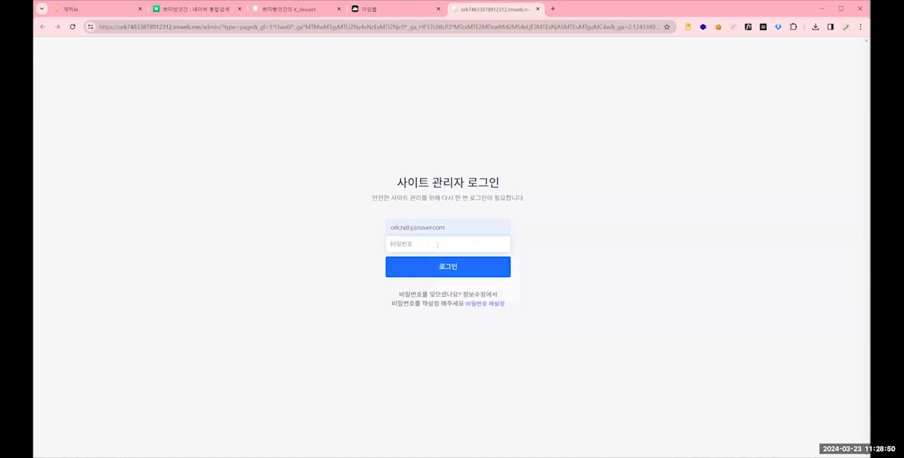
{"action": "type", "text": "***"}
{"action": "key", "text": "Return"}
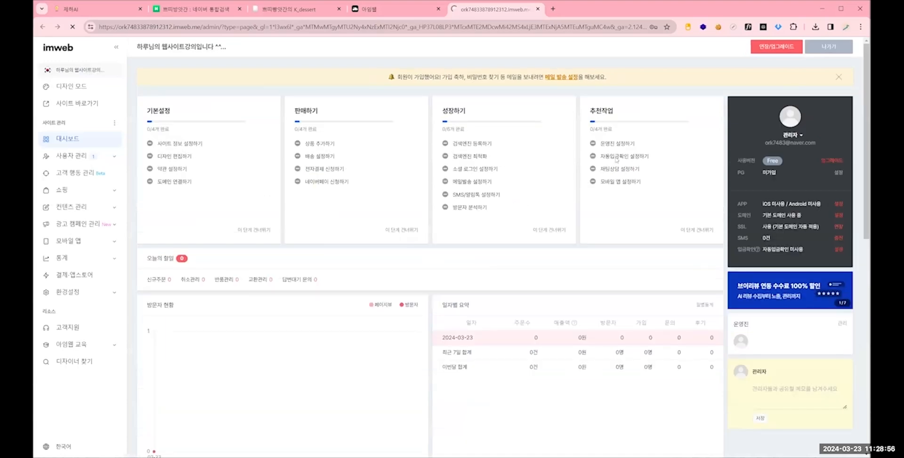
- Enter the new site's design mode (디자인 모드) and dismiss the introductory guide
{"action": "left_click", "coordinate": [679, 102]}
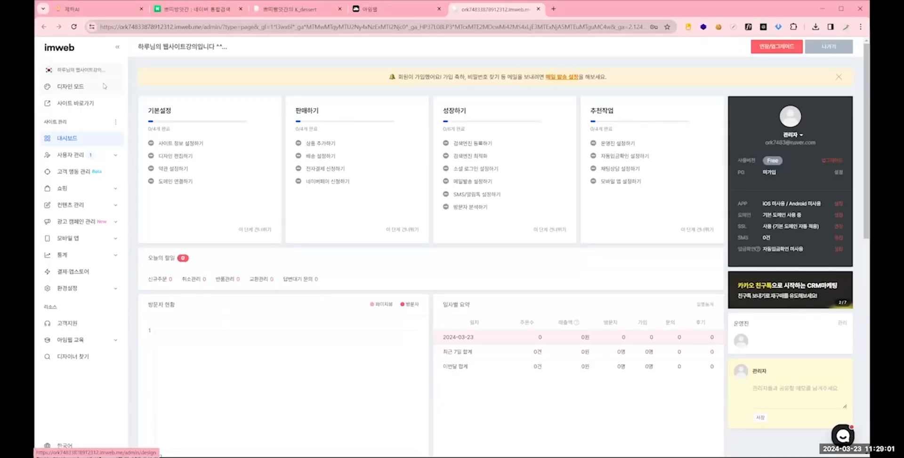
{"action": "left_click", "coordinate": [104, 86]}
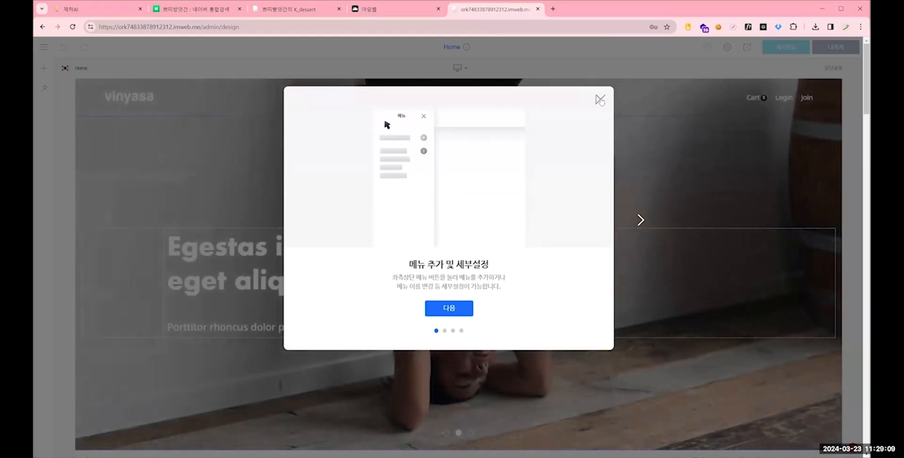
{"action": "left_click", "coordinate": [516, 81]}
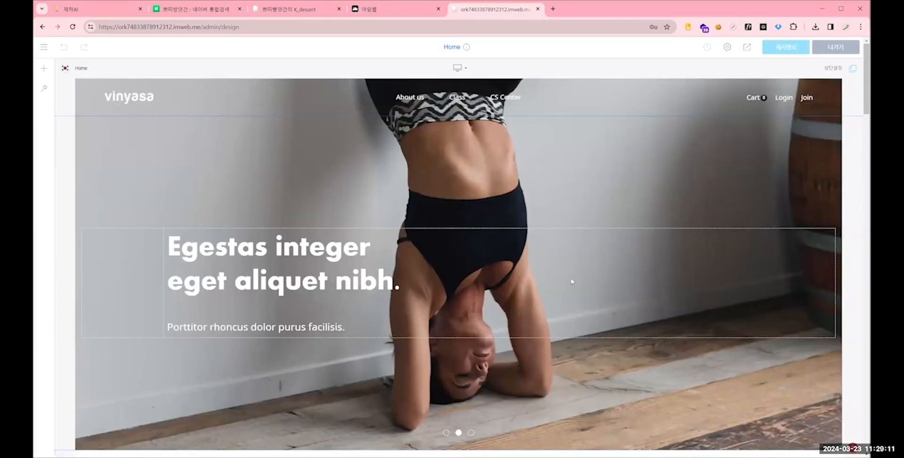
- Examine the Vinyasa home page in the editor and compare its sections with the kdessert home page
{"action": "scroll", "coordinate": [571, 281], "scroll_direction": "down", "scroll_amount": 5}
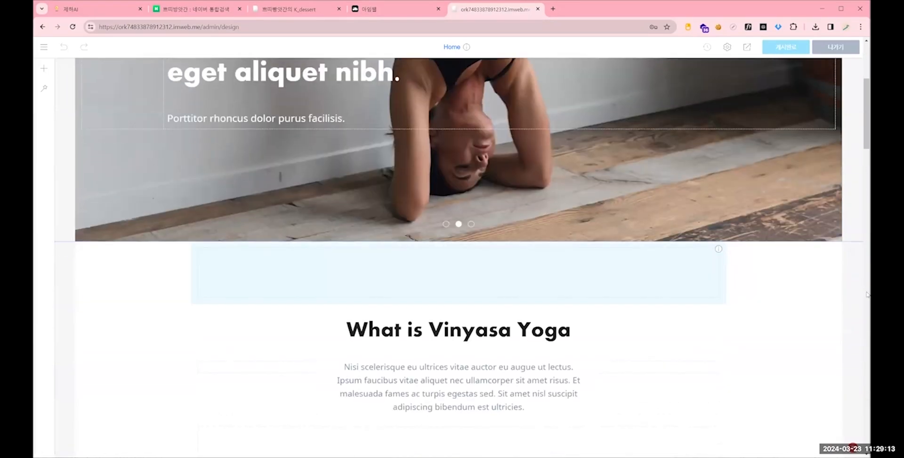
{"action": "scroll", "coordinate": [867, 294], "scroll_direction": "down", "scroll_amount": 6}
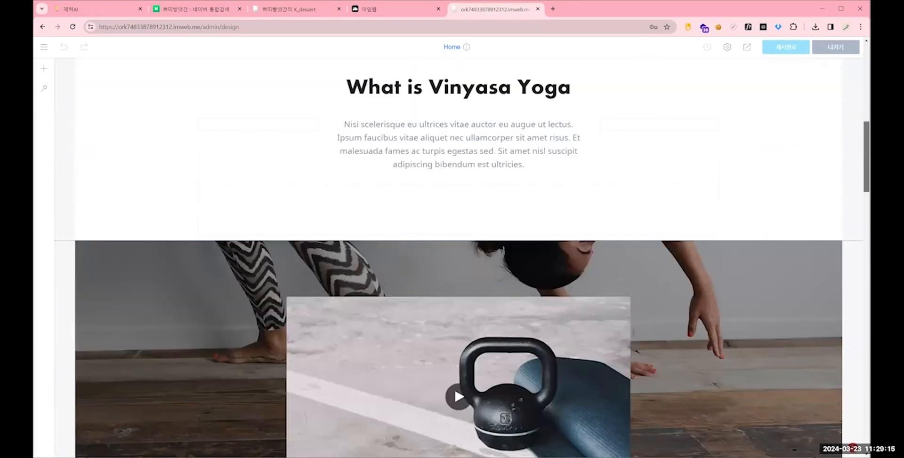
{"action": "scroll", "coordinate": [835, 90], "scroll_direction": "down", "scroll_amount": 20}
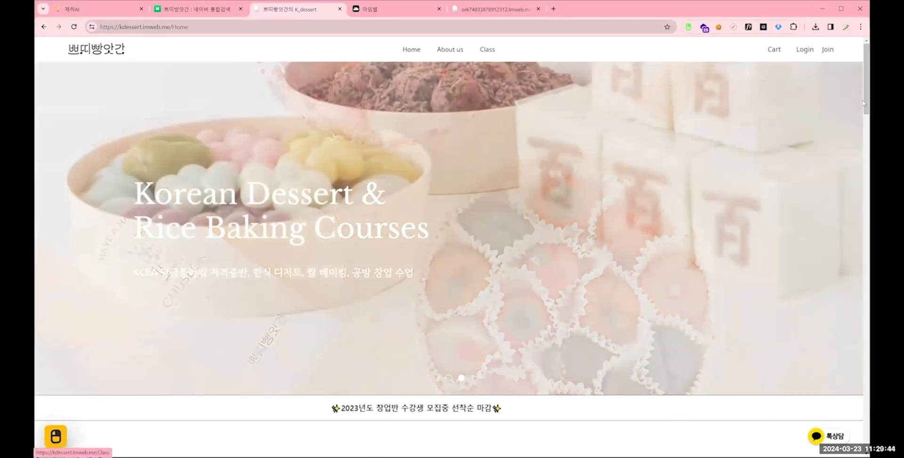
{"action": "scroll", "coordinate": [864, 161], "scroll_direction": "down", "scroll_amount": 15}
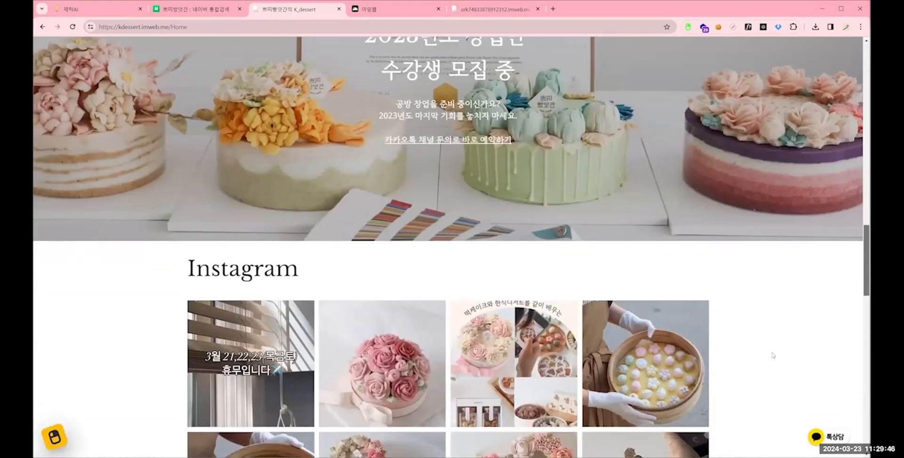
{"action": "scroll", "coordinate": [657, 435], "scroll_direction": "down", "scroll_amount": 10}
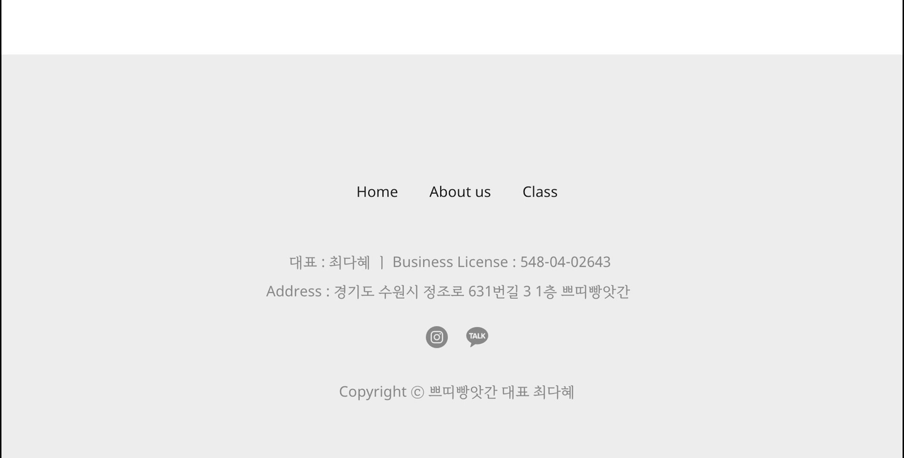
{"action": "scroll", "coordinate": [737, 64], "scroll_direction": "up", "scroll_amount": 15}
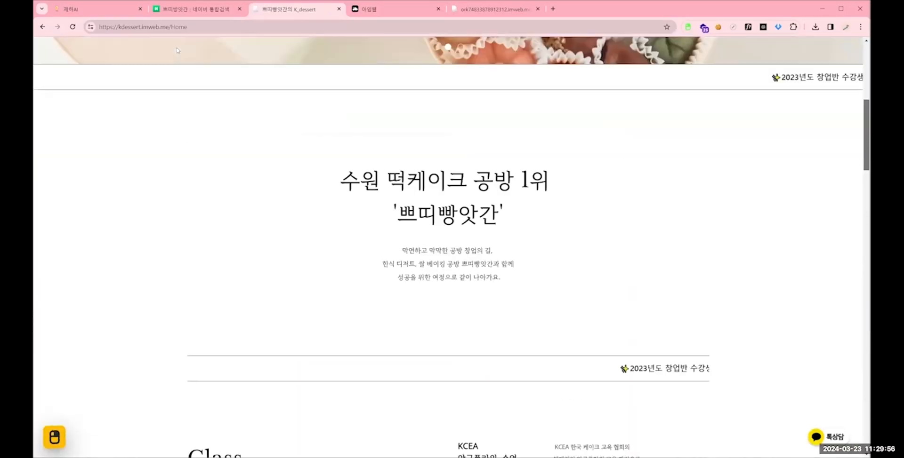
{"action": "scroll", "coordinate": [177, 50], "scroll_direction": "up", "scroll_amount": 3}
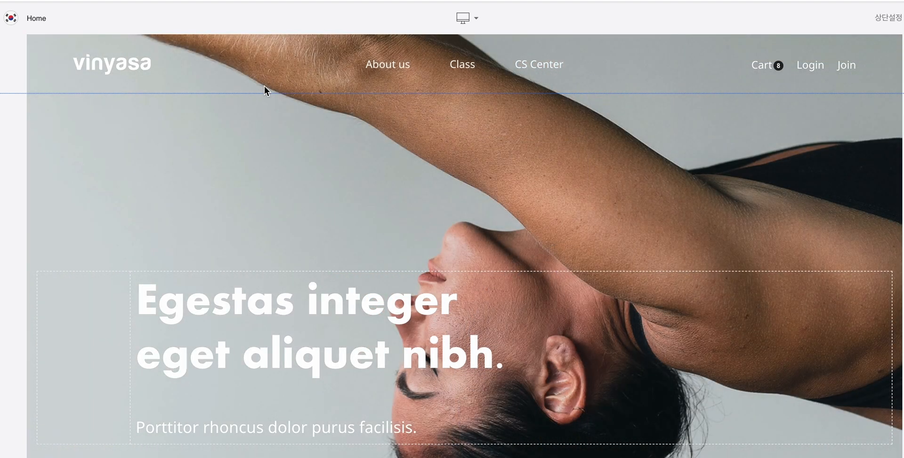
- Open the top settings (상단 설정) of the home page header in the design editor
{"action": "right_click", "coordinate": [259, 61]}
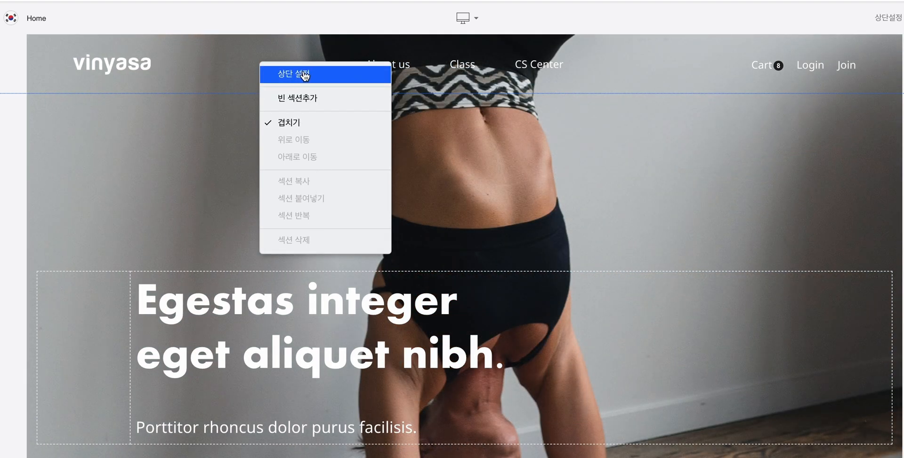
{"action": "right_click", "coordinate": [202, 60]}
{"action": "right_click", "coordinate": [258, 51]}
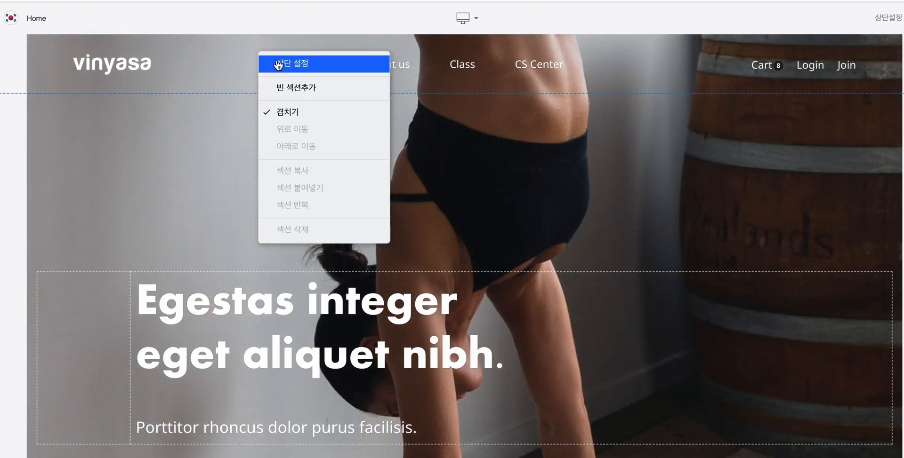
{"action": "left_click", "coordinate": [279, 65]}
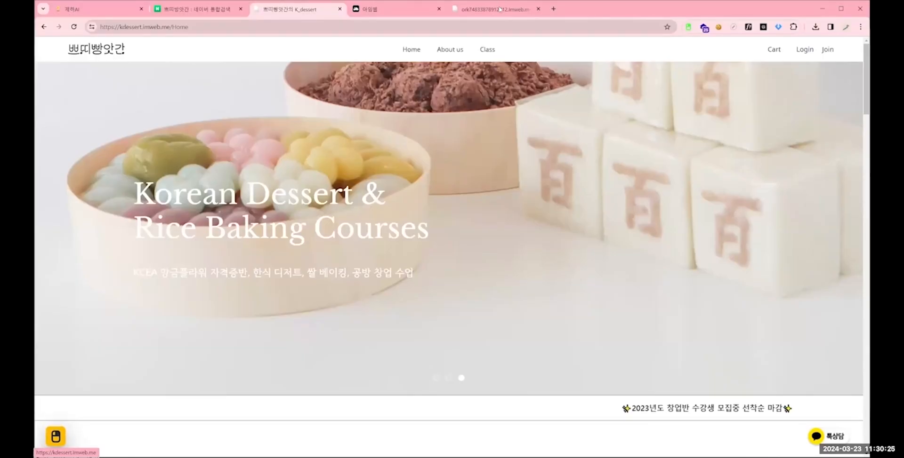
{"action": "left_click", "coordinate": [499, 9]}
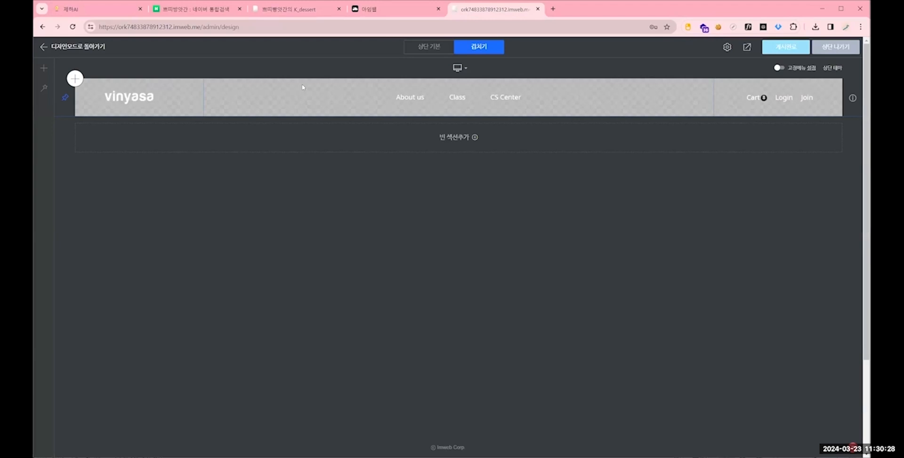
- Replace the vinyasa logo images in the header with the downloaded 쁘띠빵앗간 logo PNG
{"action": "right_click", "coordinate": [135, 98]}
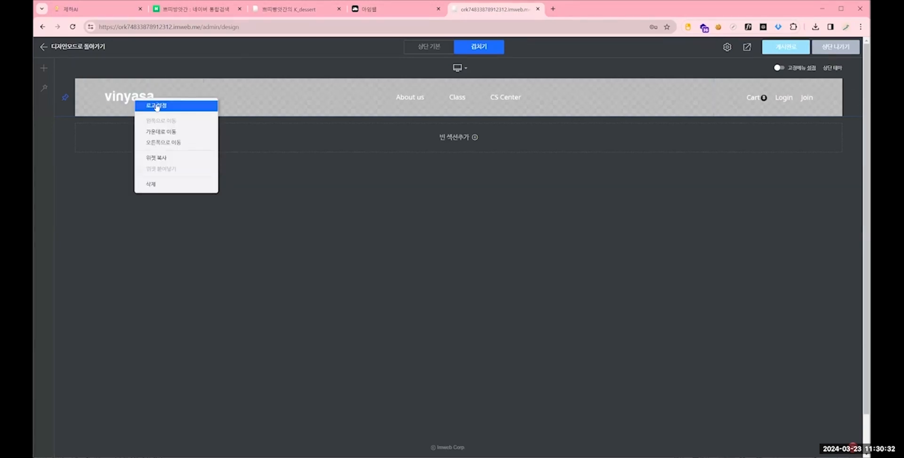
{"action": "left_click", "coordinate": [157, 106]}
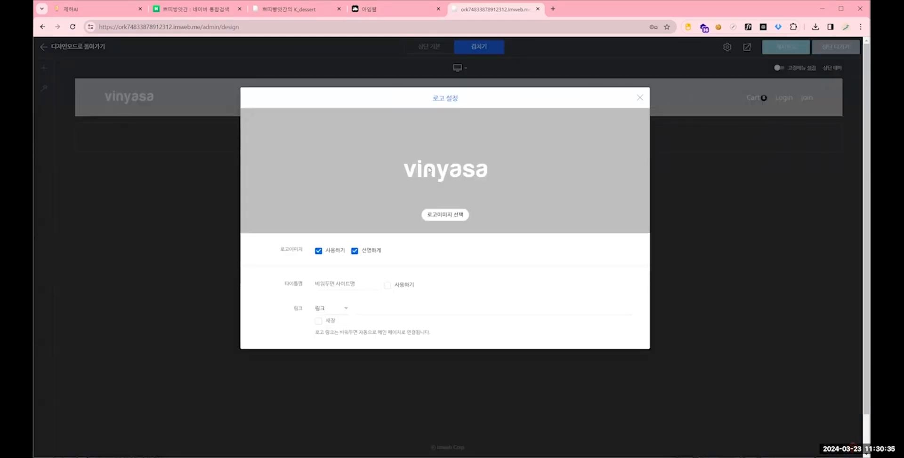
{"action": "left_click", "coordinate": [444, 215]}
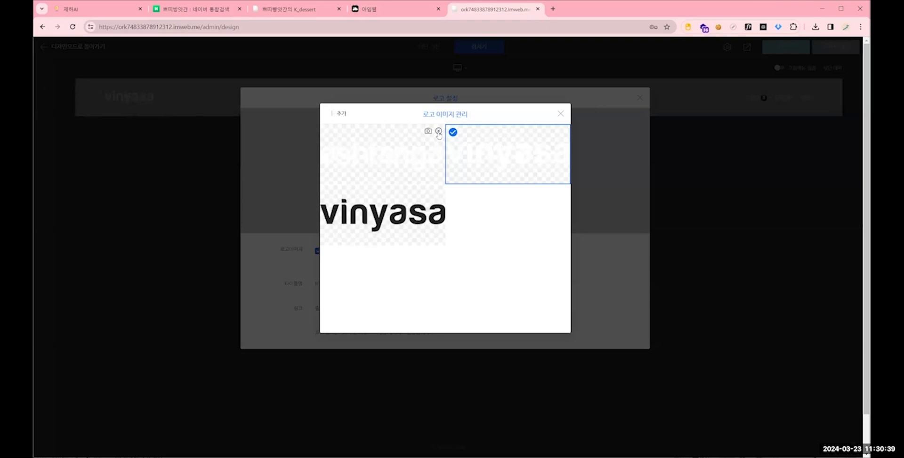
{"action": "left_click", "coordinate": [438, 132]}
{"action": "left_click", "coordinate": [340, 115]}
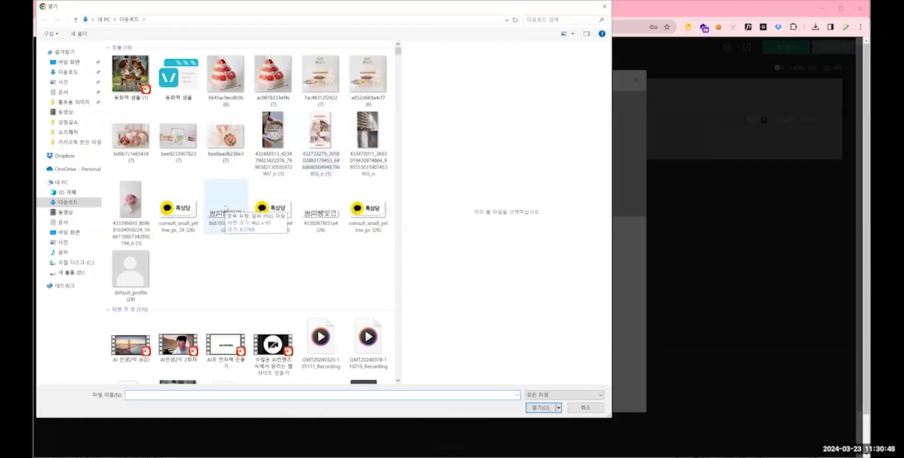
{"action": "left_click", "coordinate": [226, 208]}
{"action": "key", "text": "Return"}
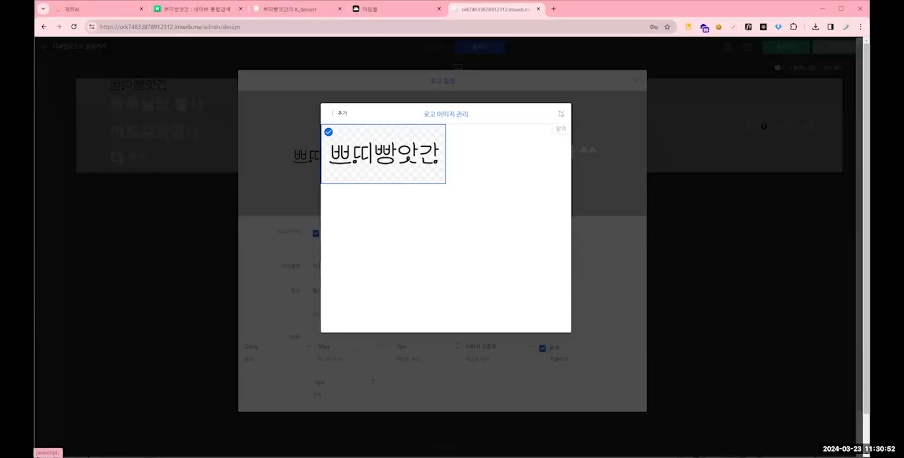
{"action": "left_click", "coordinate": [561, 114]}
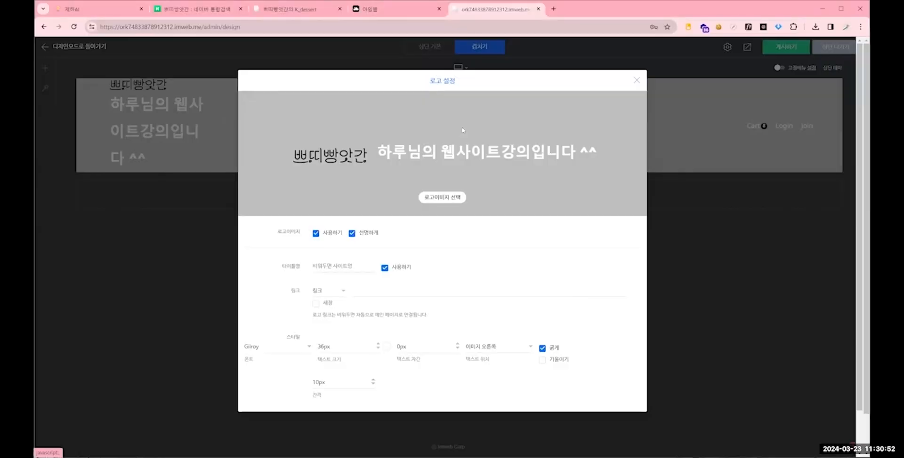
- Turn off the title name shown beside the header logo and close the logo settings
{"action": "left_click_drag", "start_coordinate": [376, 152], "coordinate": [405, 157]}
{"action": "left_click", "coordinate": [379, 220]}
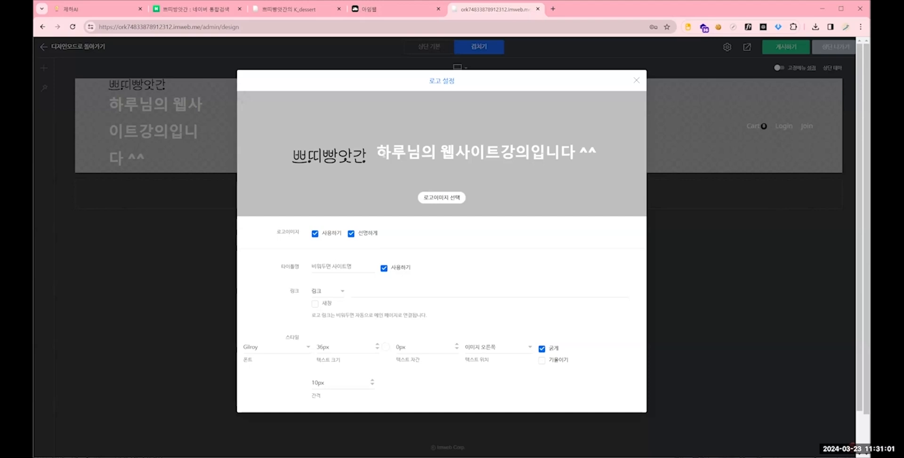
{"action": "left_click", "coordinate": [383, 268]}
{"action": "left_click", "coordinate": [639, 98]}
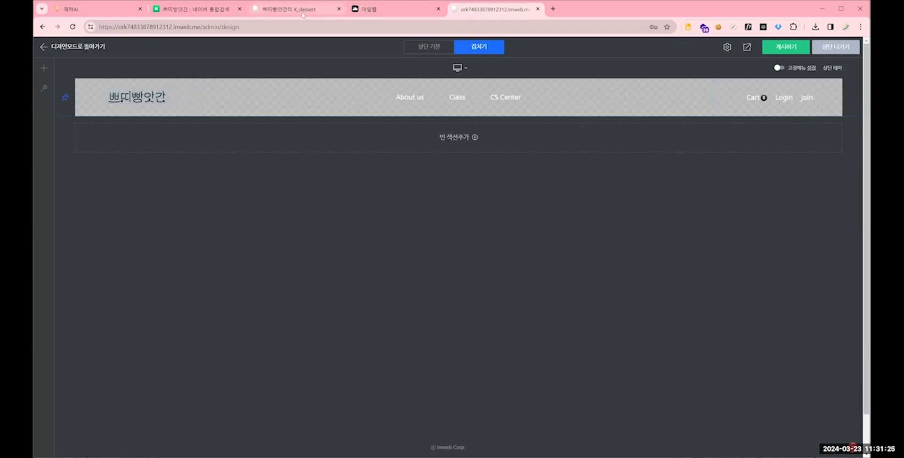
- Check the kdessert site's header and set the new header section's background colour to fully opaque white, #fff
{"action": "left_click", "coordinate": [288, 9]}
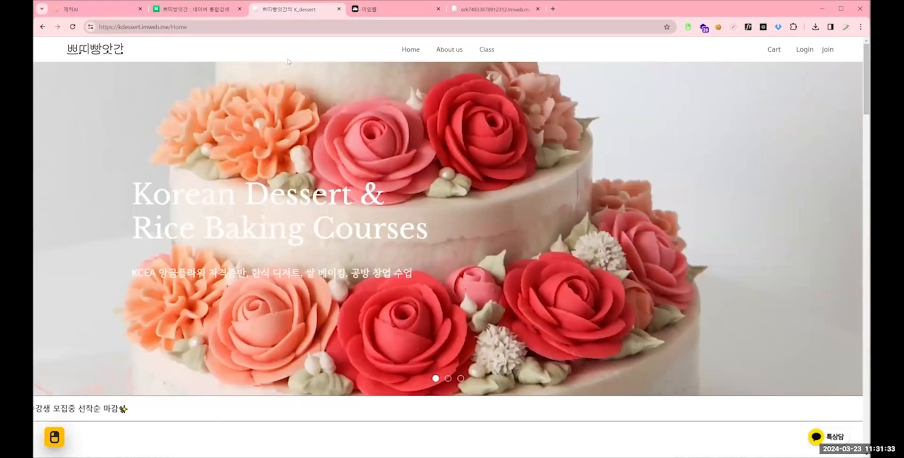
{"action": "left_click", "coordinate": [495, 9]}
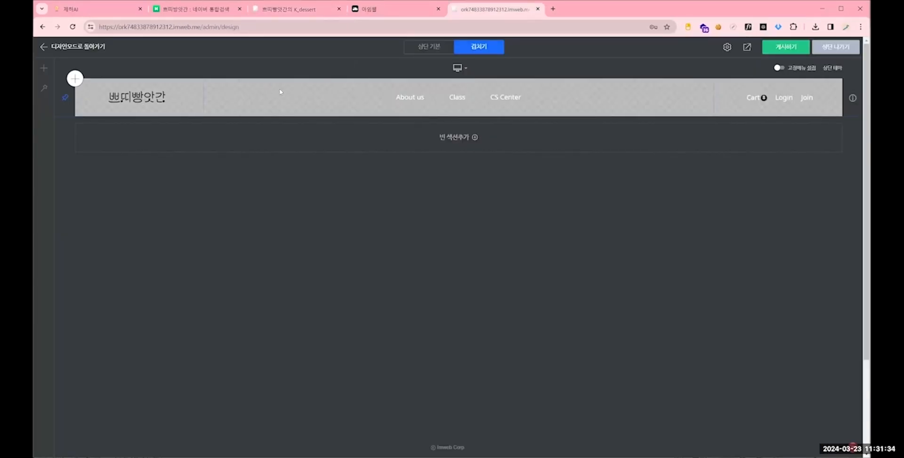
{"action": "right_click", "coordinate": [280, 92]}
{"action": "left_click", "coordinate": [323, 96]}
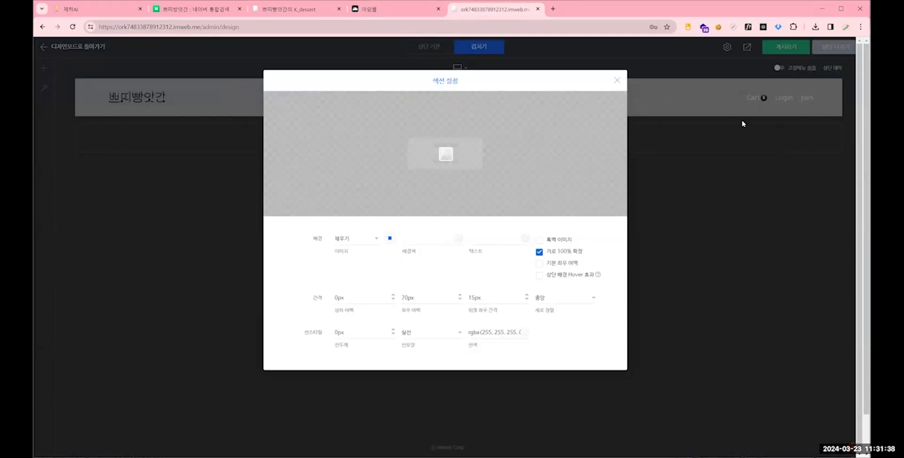
{"action": "mouse_move", "coordinate": [429, 103]}
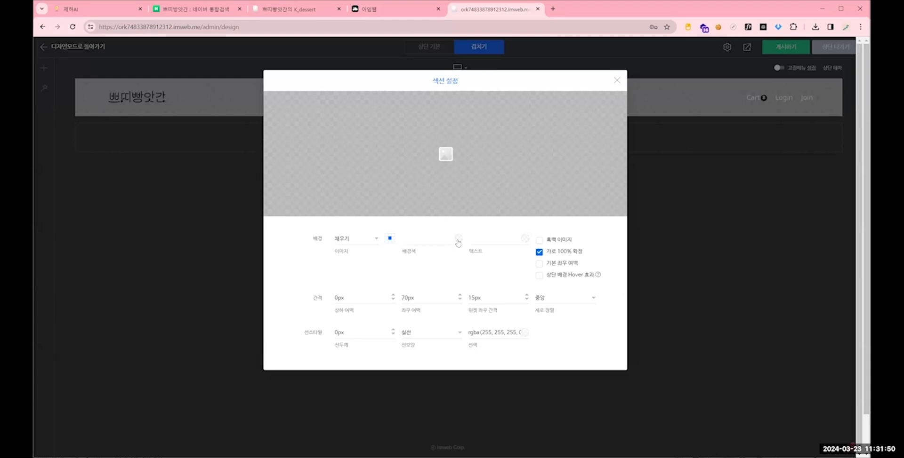
{"action": "left_click", "coordinate": [457, 239]}
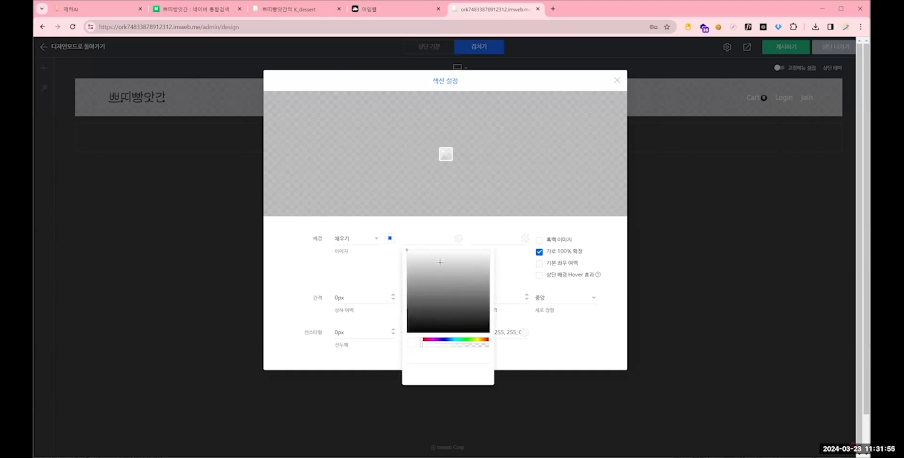
{"action": "left_click", "coordinate": [451, 268]}
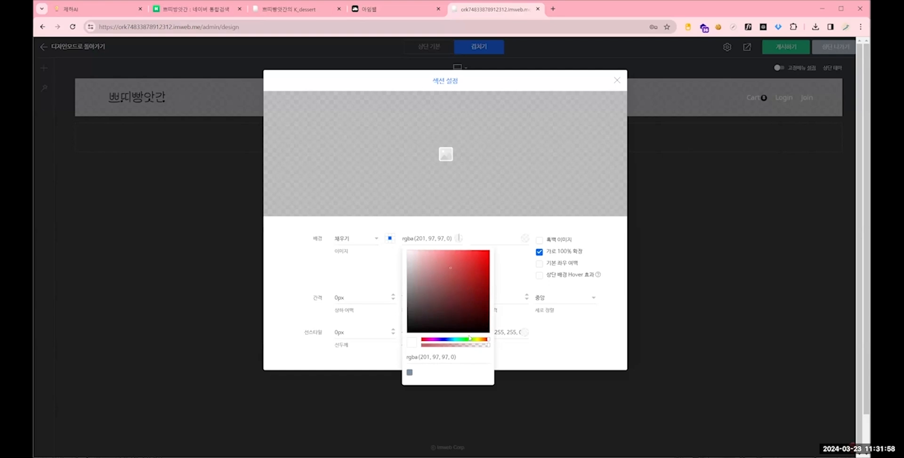
{"action": "left_click", "coordinate": [449, 273]}
{"action": "left_click_drag", "start_coordinate": [487, 339], "coordinate": [474, 339]}
{"action": "left_click", "coordinate": [449, 275]}
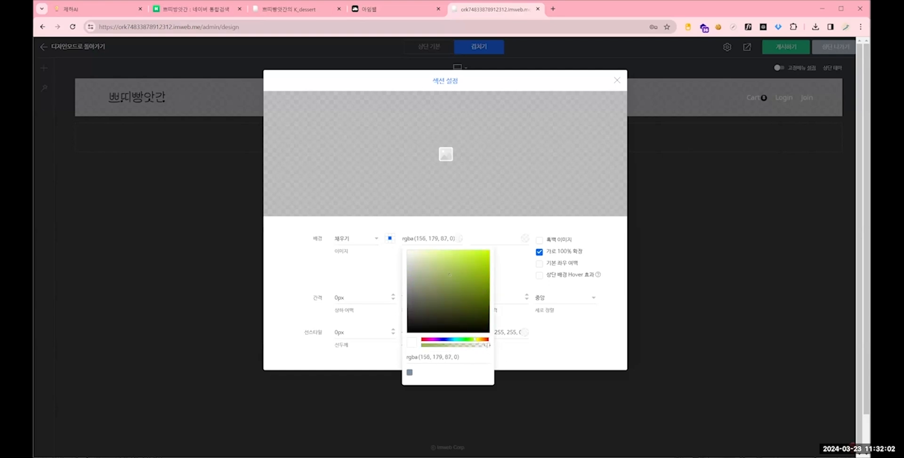
{"action": "left_click_drag", "start_coordinate": [489, 345], "coordinate": [421, 348]}
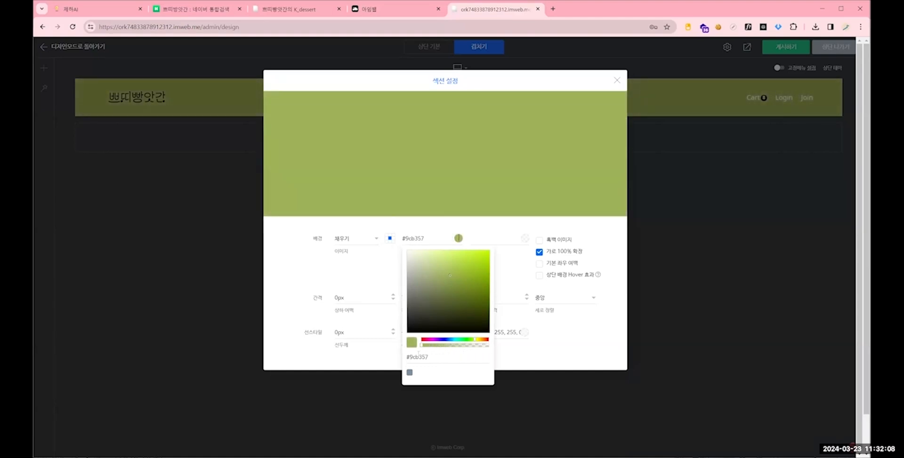
{"action": "left_click_drag", "start_coordinate": [452, 276], "coordinate": [400, 251]}
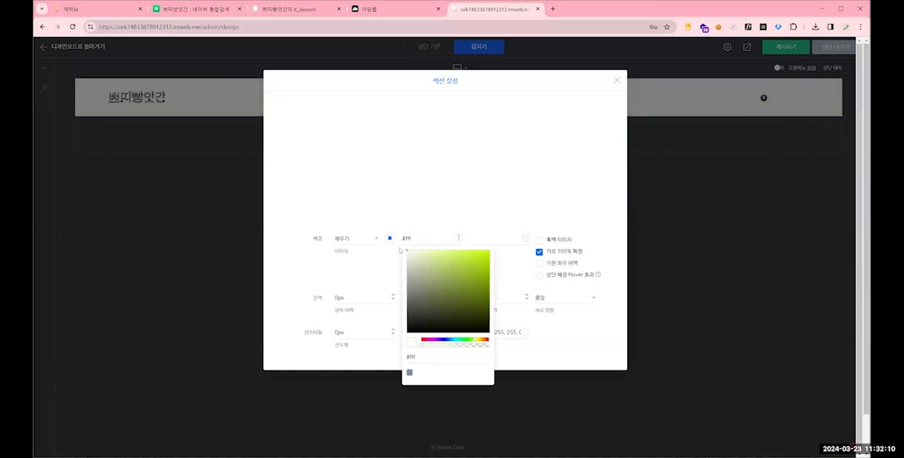
- Try black as the header section's background colour, return it to white #fff and close the section settings
{"action": "left_click_drag", "start_coordinate": [471, 274], "coordinate": [387, 349]}
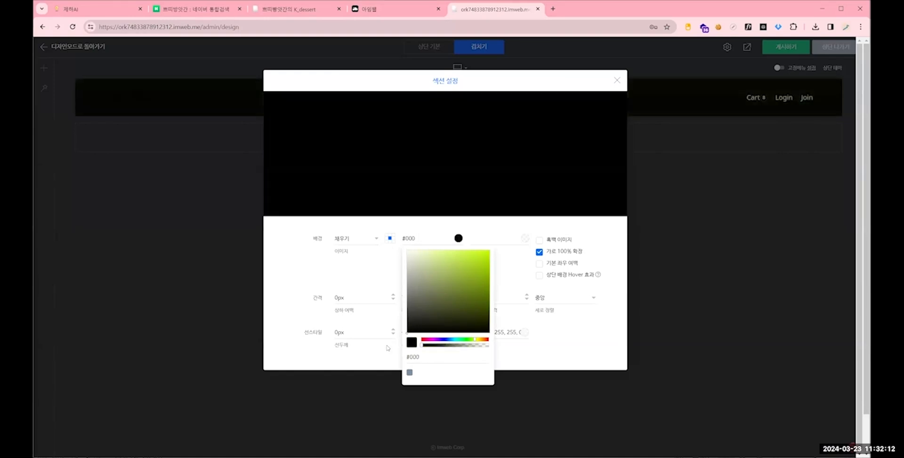
{"action": "mouse_move", "coordinate": [464, 287]}
{"action": "left_mouse_down"}
{"action": "mouse_move", "coordinate": [430, 255]}
{"action": "mouse_move", "coordinate": [407, 250]}
{"action": "left_mouse_up"}
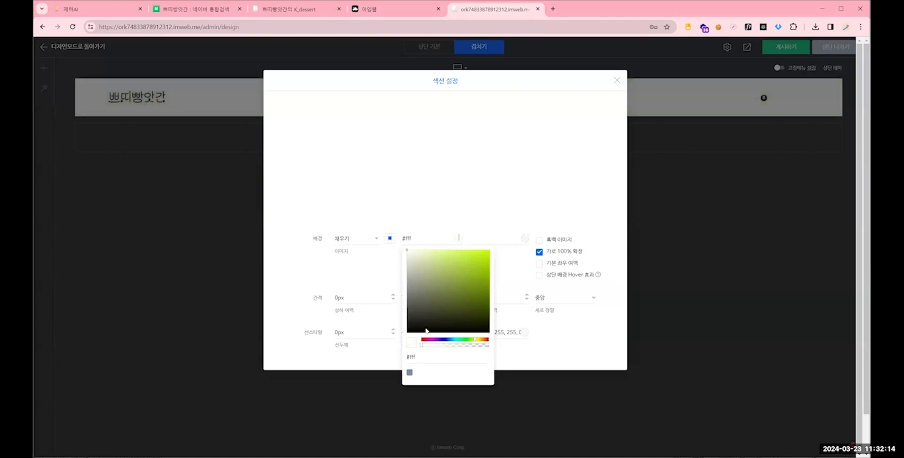
{"action": "mouse_move", "coordinate": [423, 347]}
{"action": "left_mouse_down"}
{"action": "mouse_move", "coordinate": [433, 347]}
{"action": "mouse_move", "coordinate": [420, 347]}
{"action": "left_mouse_up"}
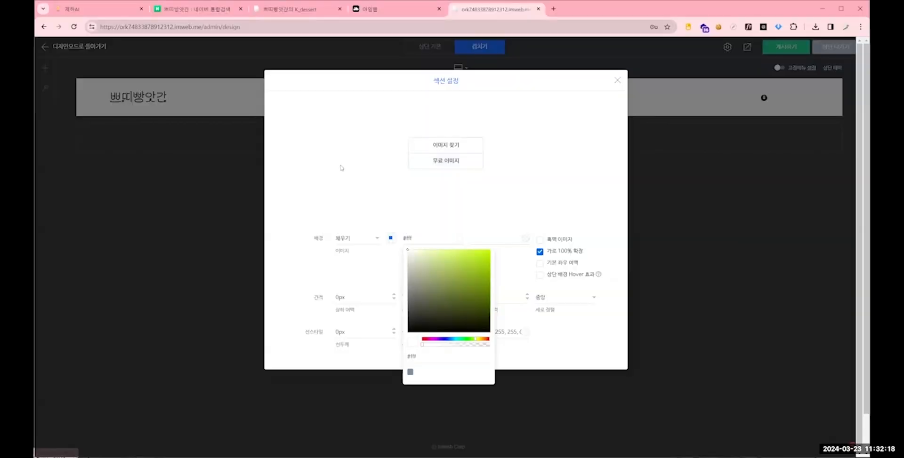
{"action": "left_click", "coordinate": [408, 164]}
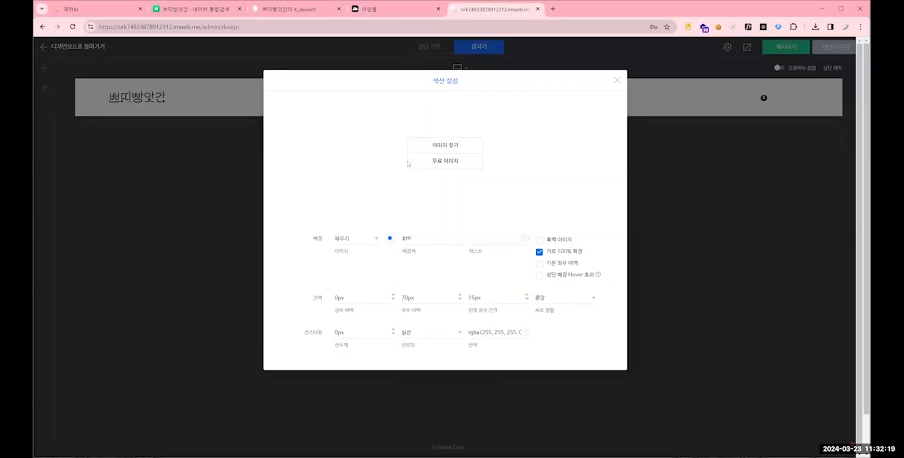
{"action": "left_click", "coordinate": [617, 81]}
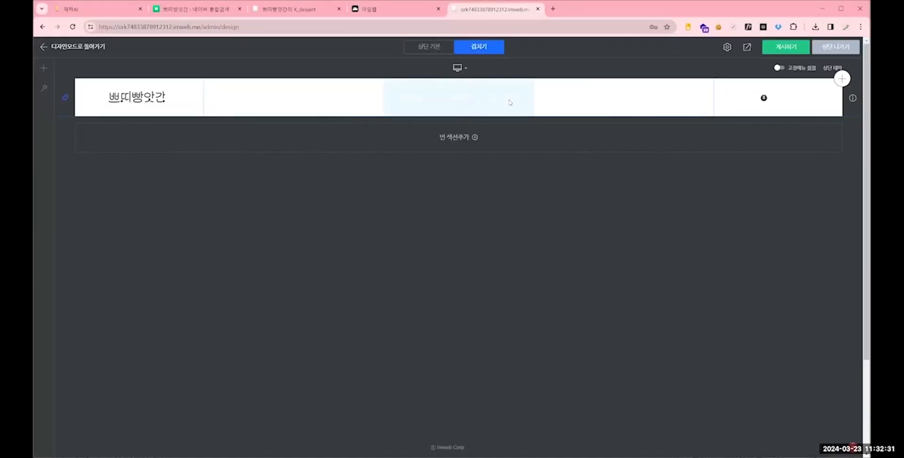
- Open the menu settings (메뉴설정) of the navigation menu widget in the middle of the header
{"action": "right_click", "coordinate": [463, 98]}
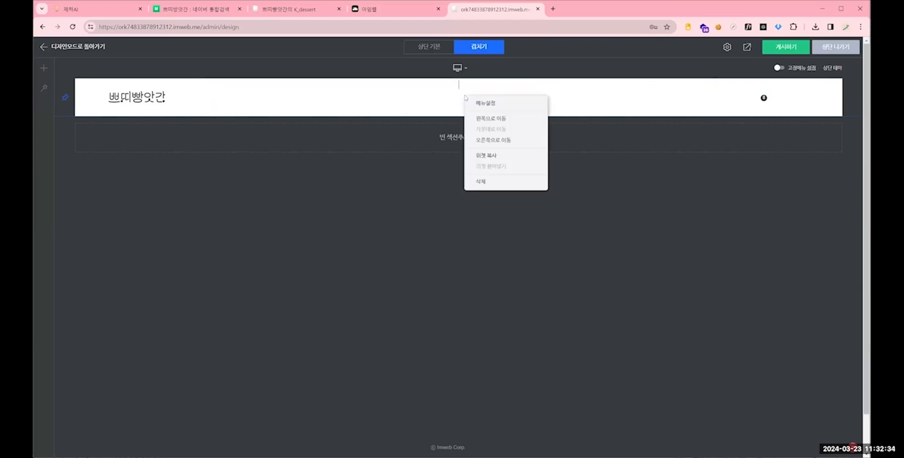
{"action": "left_click", "coordinate": [487, 104]}
{"action": "left_click", "coordinate": [466, 141]}
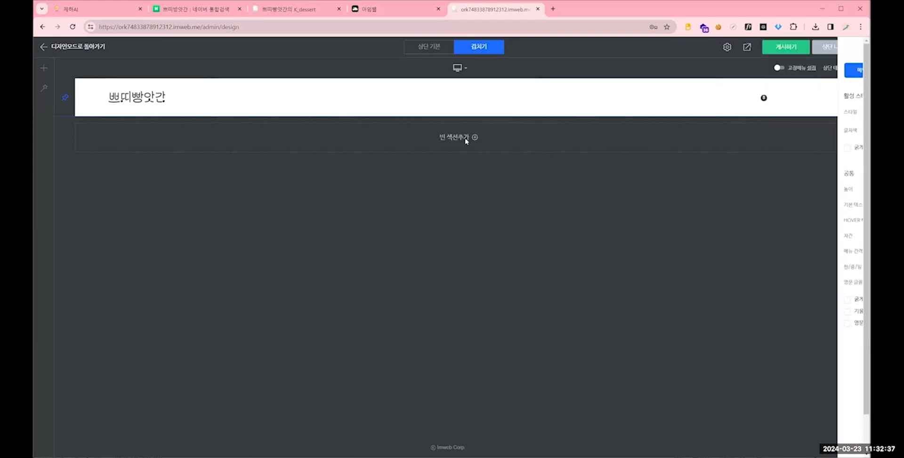
{"action": "right_click", "coordinate": [455, 97]}
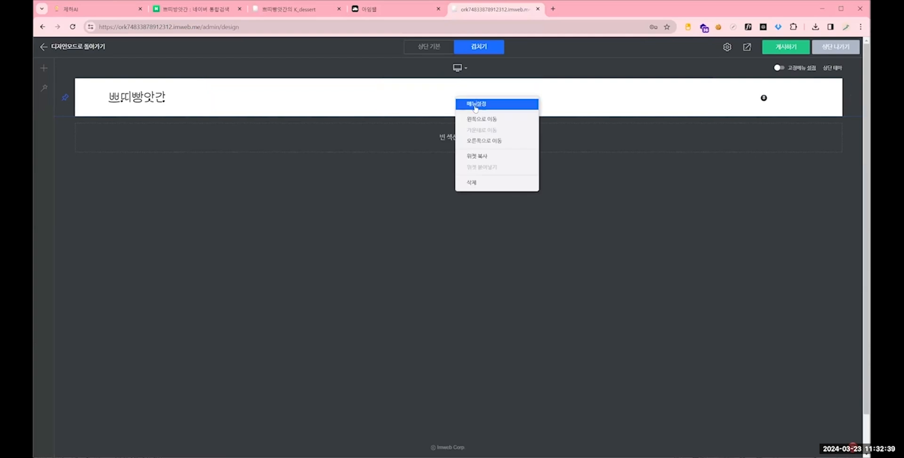
{"action": "left_click", "coordinate": [475, 108]}
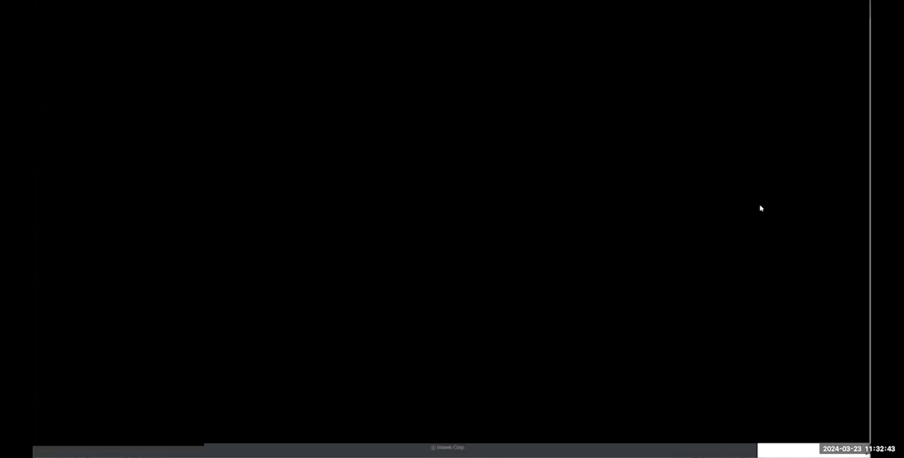
- Set the main menu's active text colour (글자색) and default text colour (기본 텍스트) to opaque black, #000
{"action": "mouse_move", "coordinate": [760, 208]}
{"action": "left_mouse_down"}
{"action": "mouse_move", "coordinate": [786, 209]}
{"action": "mouse_move", "coordinate": [752, 207]}
{"action": "left_mouse_up"}
{"action": "left_click", "coordinate": [790, 208]}
{"action": "left_click", "coordinate": [782, 208]}
{"action": "left_click_drag", "start_coordinate": [781, 130], "coordinate": [761, 130]}
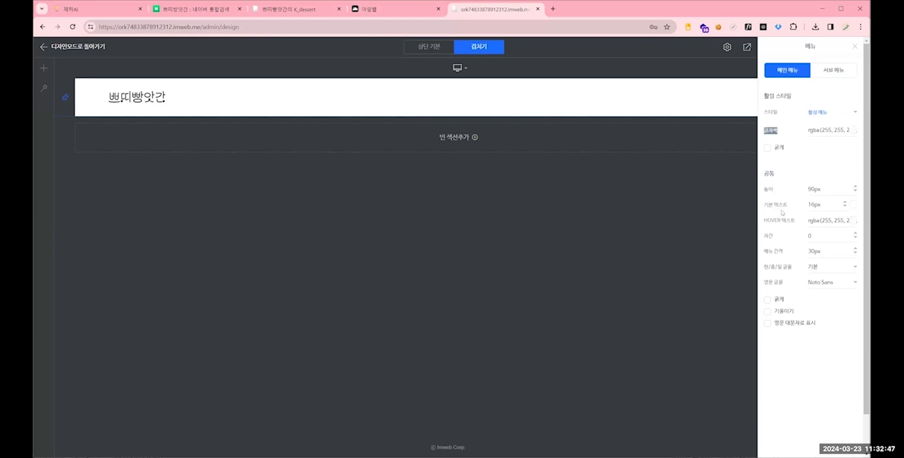
{"action": "left_click_drag", "start_coordinate": [790, 206], "coordinate": [762, 207]}
{"action": "left_click_drag", "start_coordinate": [780, 131], "coordinate": [761, 131]}
{"action": "left_click", "coordinate": [853, 131]}
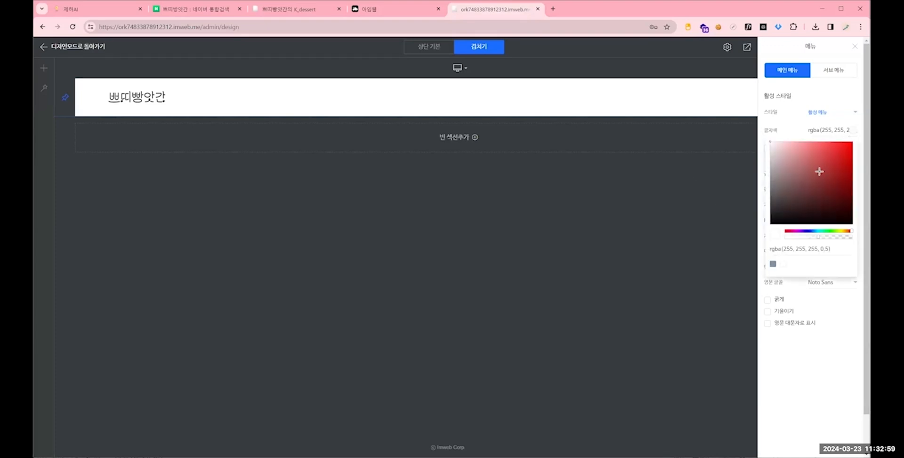
{"action": "left_click_drag", "start_coordinate": [792, 197], "coordinate": [767, 227]}
{"action": "left_click", "coordinate": [761, 156]}
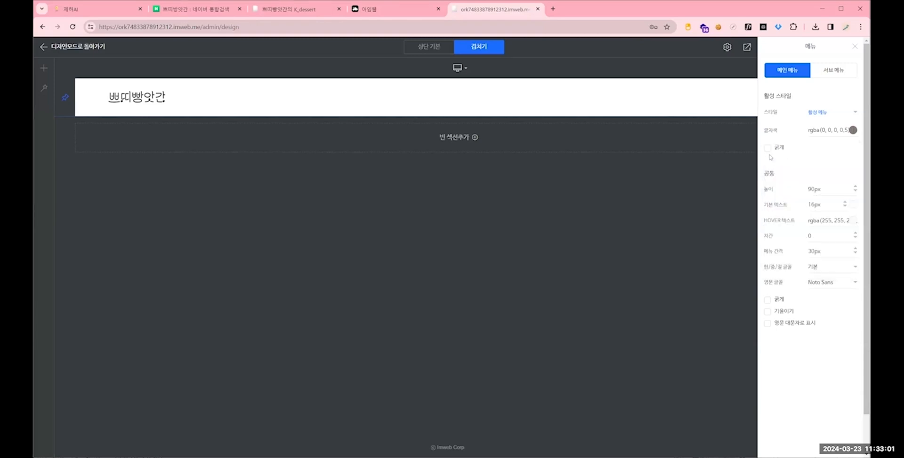
{"action": "left_click", "coordinate": [852, 130]}
{"action": "left_click_drag", "start_coordinate": [818, 237], "coordinate": [782, 236]}
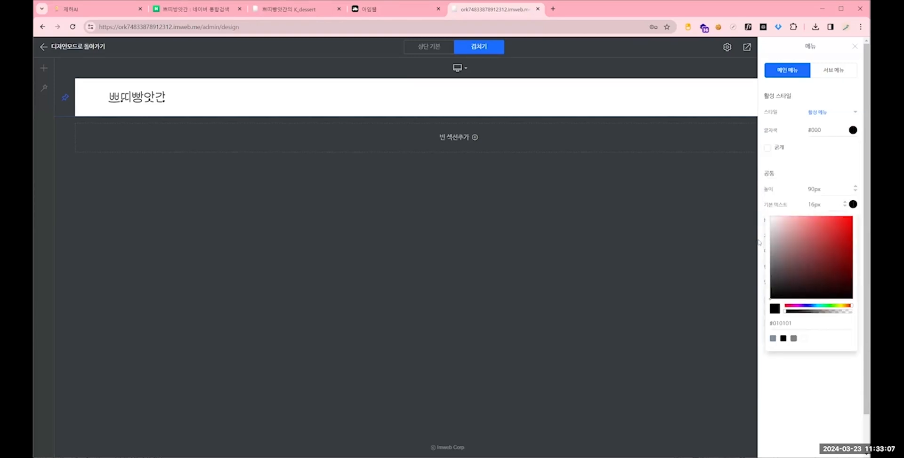
{"action": "left_click", "coordinate": [759, 243]}
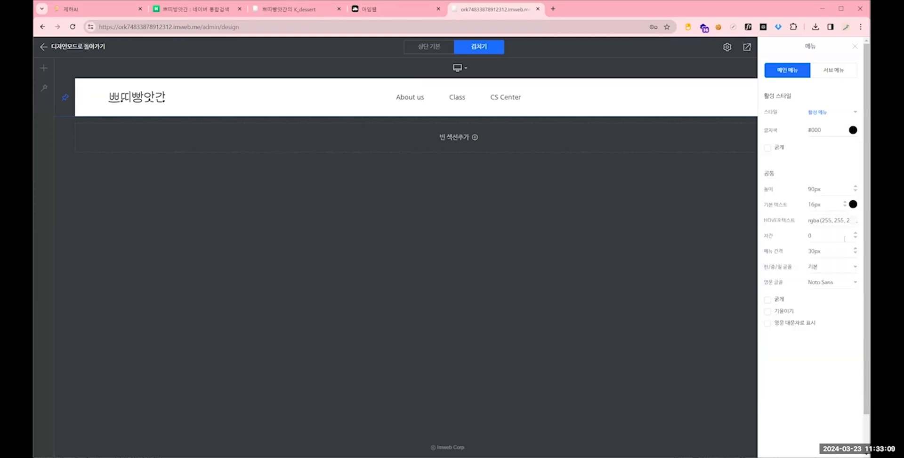
- Set the main menu's HOVER text colour to opaque blue, #0063d8, and close the menu settings
{"action": "left_click", "coordinate": [854, 221]}
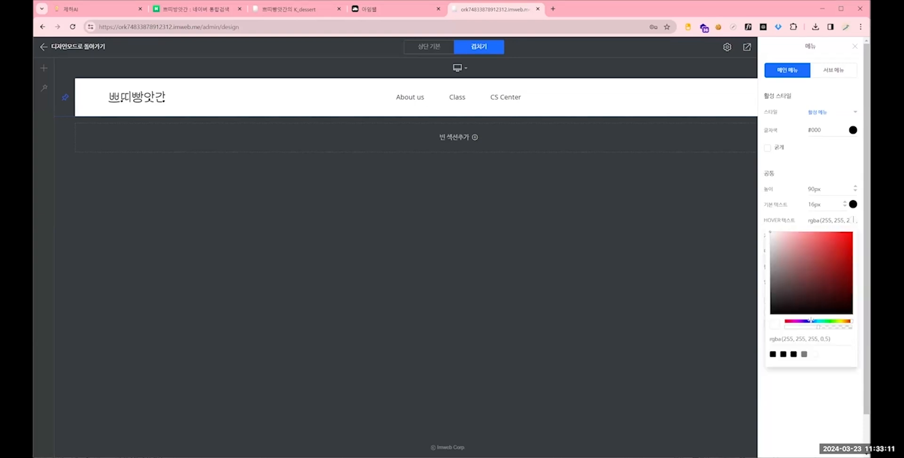
{"action": "left_click", "coordinate": [810, 322]}
{"action": "left_click_drag", "start_coordinate": [818, 274], "coordinate": [852, 244]}
{"action": "left_click_drag", "start_coordinate": [816, 331], "coordinate": [778, 329]}
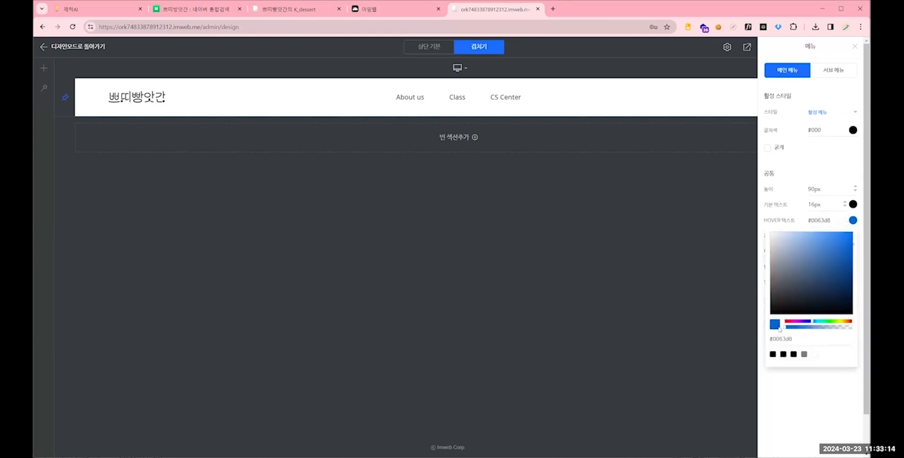
{"action": "left_click", "coordinate": [644, 243]}
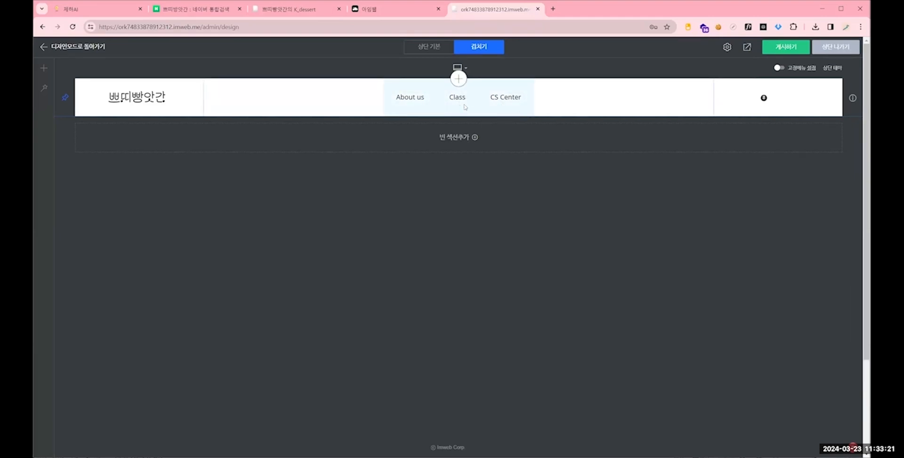
- Open the header's Cart, Login and Join widget settings and set the default text colour to #000
{"action": "right_click", "coordinate": [790, 100]}
{"action": "left_click", "coordinate": [764, 109]}
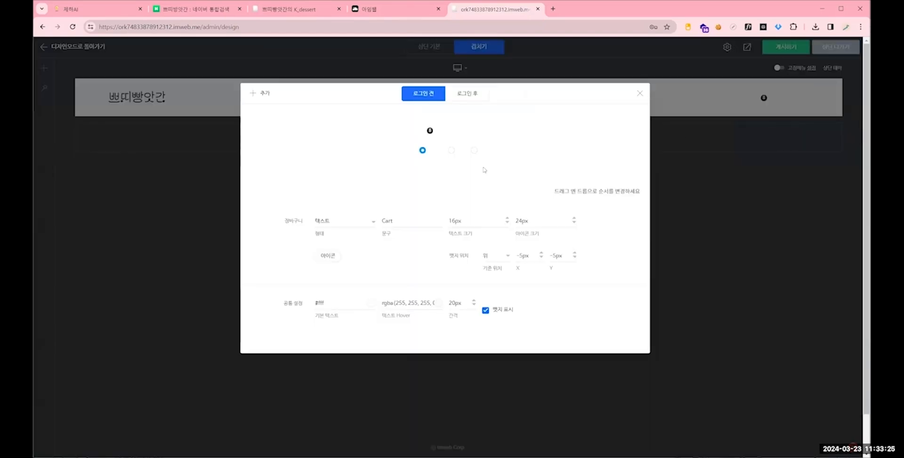
{"action": "left_click", "coordinate": [372, 304]}
{"action": "left_click_drag", "start_coordinate": [377, 335], "coordinate": [297, 405]}
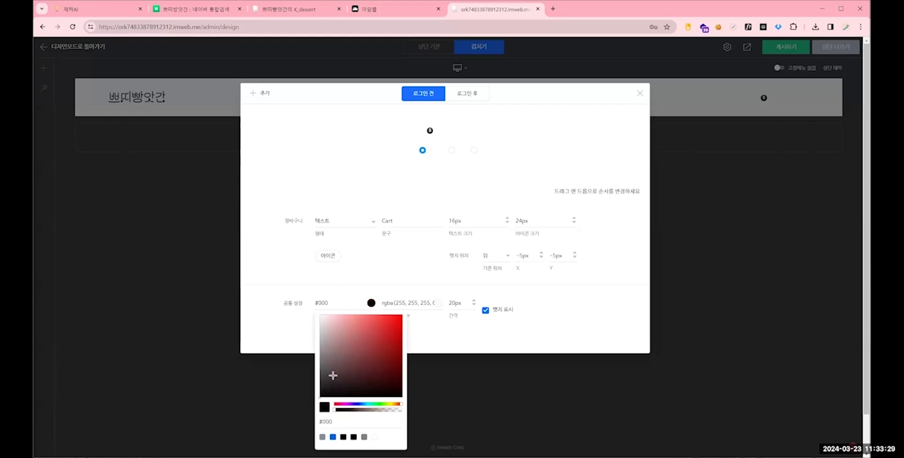
{"action": "left_click", "coordinate": [434, 333]}
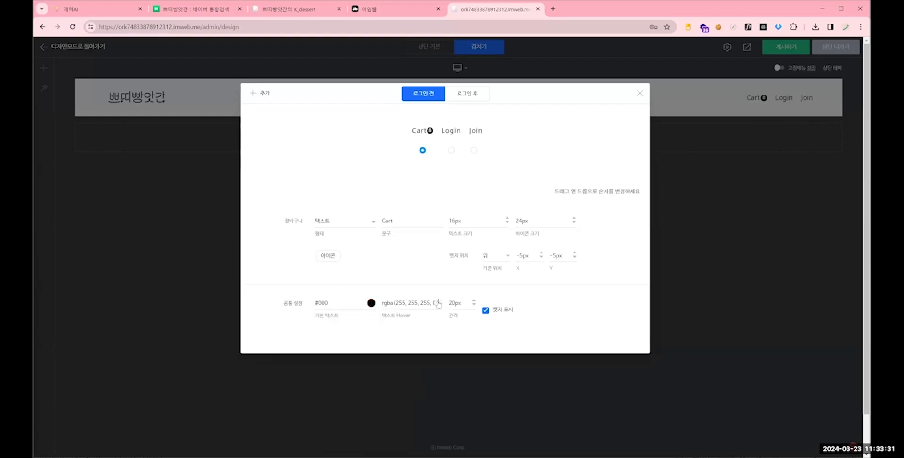
- Give the Cart, Login and Join links a bright, fully opaque hover text colour and close their settings
{"action": "left_click", "coordinate": [438, 305]}
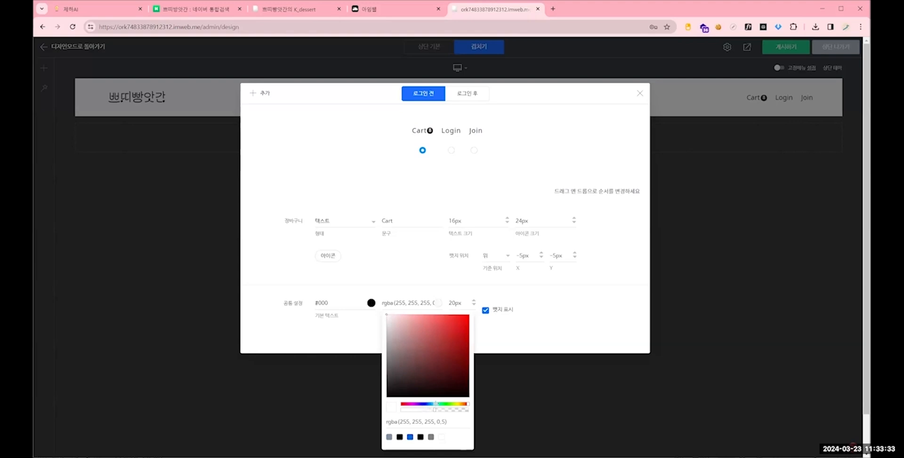
{"action": "left_click_drag", "start_coordinate": [437, 404], "coordinate": [403, 404]}
{"action": "left_click_drag", "start_coordinate": [420, 372], "coordinate": [464, 339]}
{"action": "left_click_drag", "start_coordinate": [432, 410], "coordinate": [400, 410]}
{"action": "left_click", "coordinate": [640, 93]}
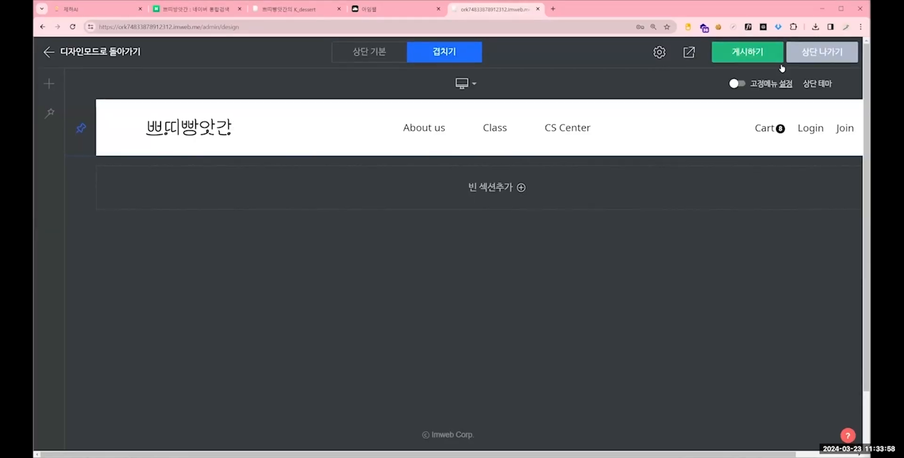
- Publish the header design, choosing not to show the publish confirmation again today
{"action": "left_click", "coordinate": [741, 57]}
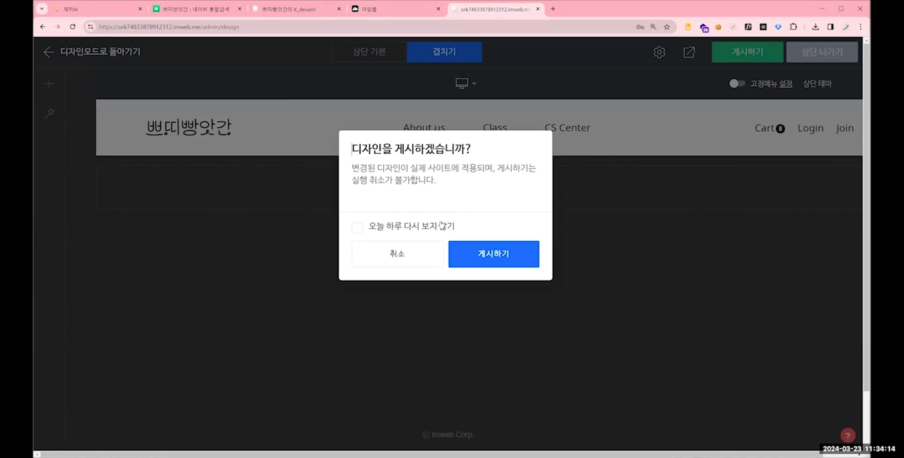
{"action": "left_click", "coordinate": [421, 228]}
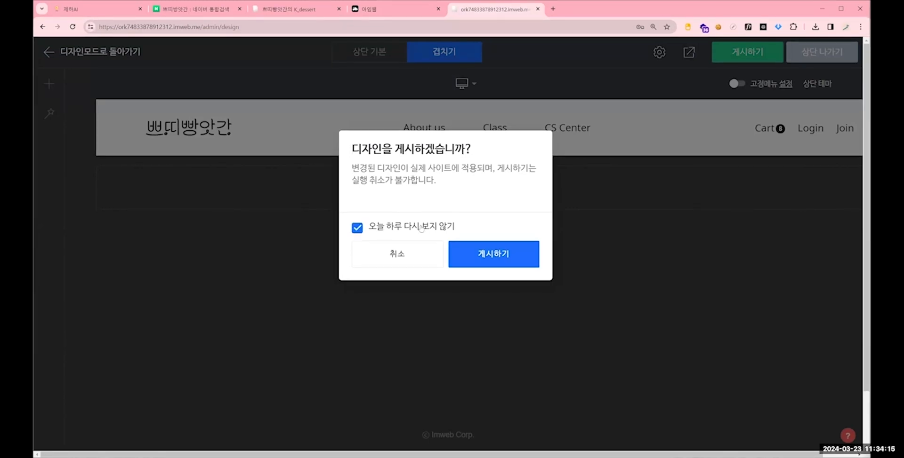
{"action": "left_click", "coordinate": [475, 256]}
{"action": "key", "text": "ctrl+minus"}
{"action": "key", "text": "ctrl+minus"}
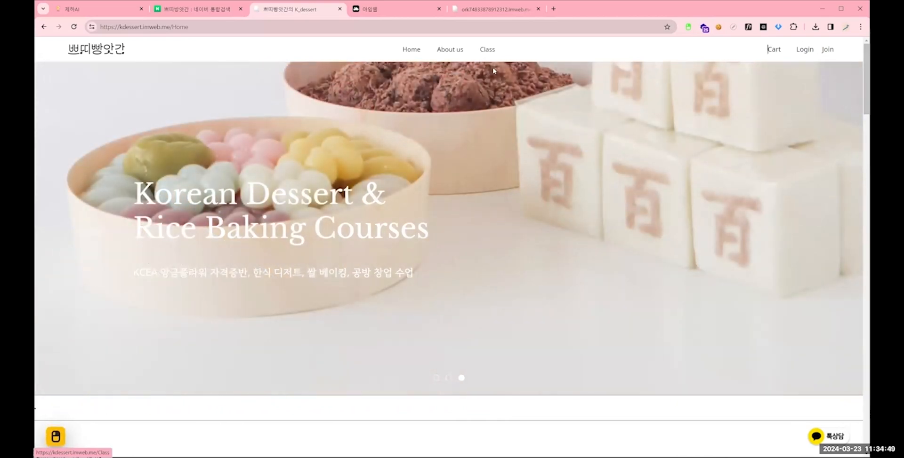
- Return to the design editor and open the visual settings (비주얼 설정) of the home page's main slide section
{"action": "left_click", "coordinate": [495, 8]}
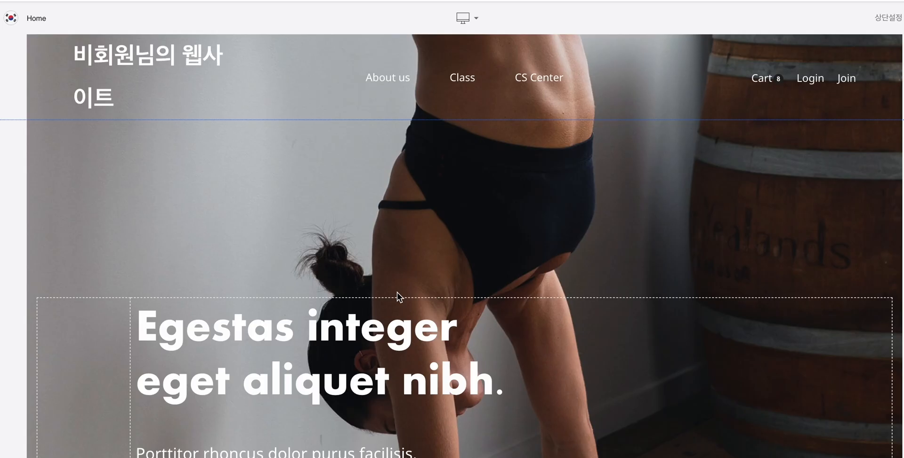
{"action": "right_click", "coordinate": [363, 281]}
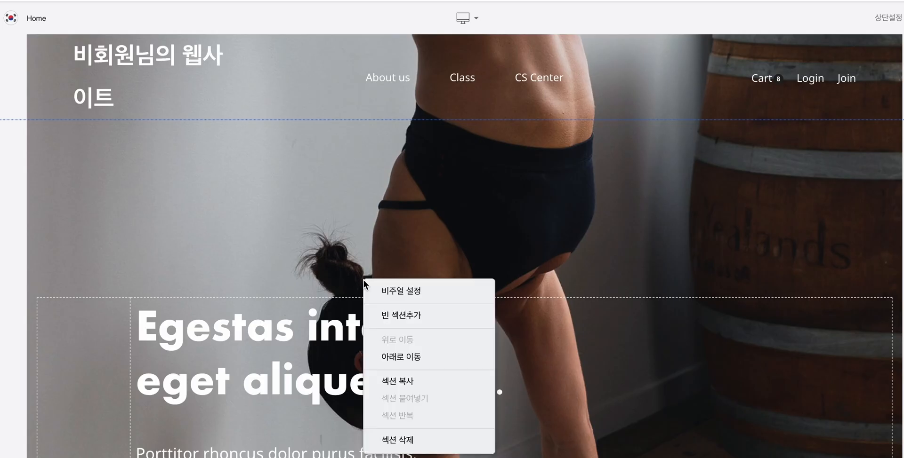
{"action": "left_click", "coordinate": [388, 291]}
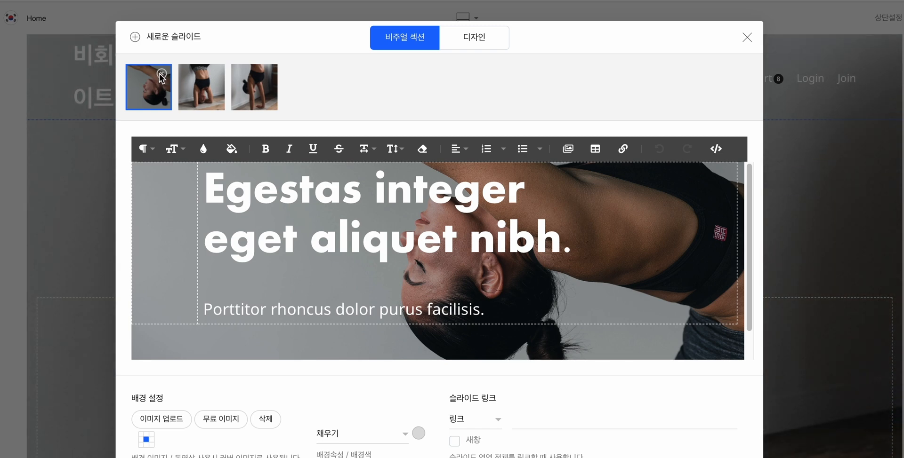
- Replace the three slides' background images with 6645ac9ecdb9b (6), 7ac48312f2422 (7) and bee8aad6238e3 (7), in that order
{"action": "left_click", "coordinate": [168, 424]}
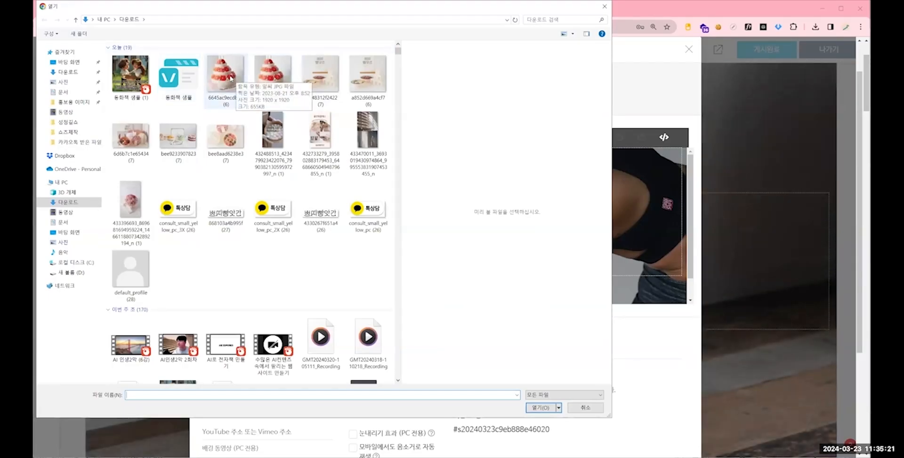
{"action": "double_click", "coordinate": [230, 78]}
{"action": "left_click", "coordinate": [257, 89]}
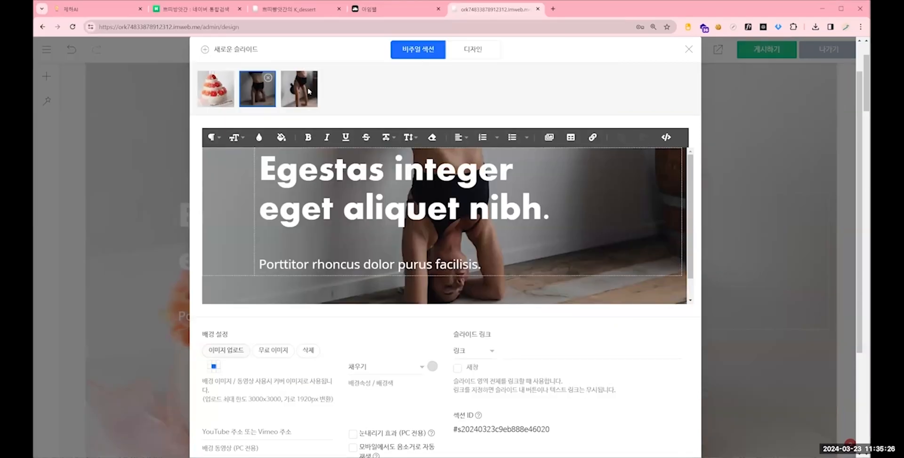
{"action": "left_click", "coordinate": [225, 351]}
{"action": "double_click", "coordinate": [320, 78]}
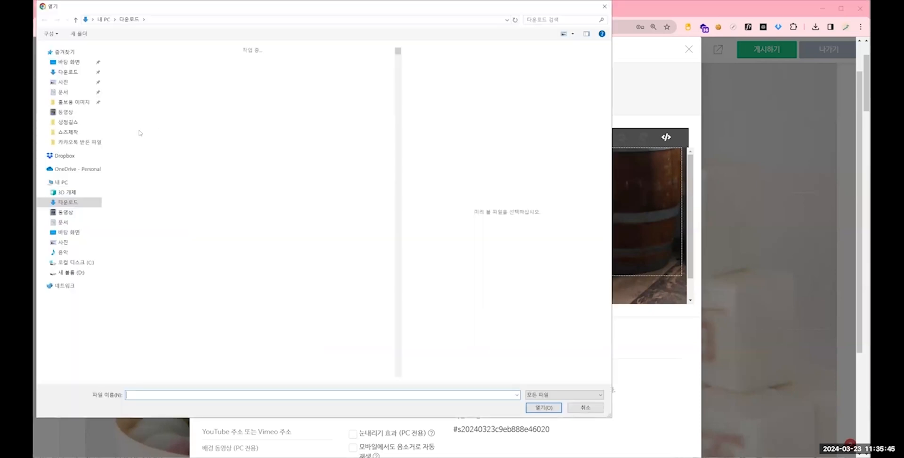
{"action": "left_click", "coordinate": [227, 135]}
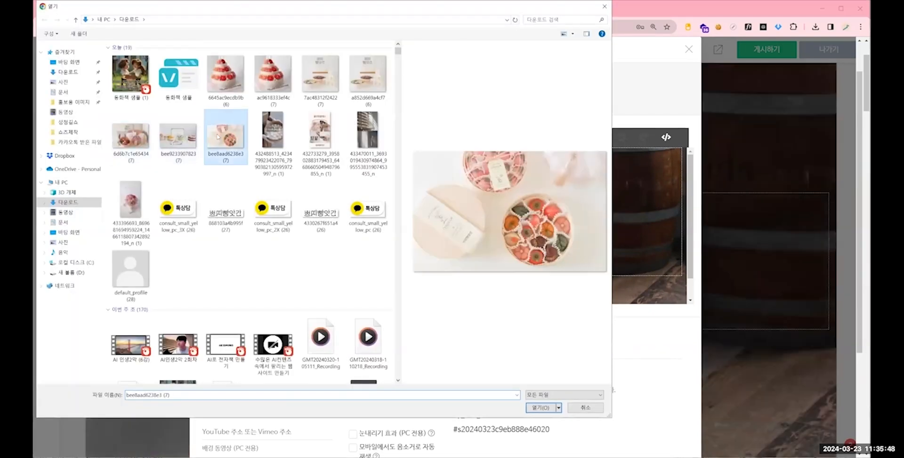
{"action": "double_click", "coordinate": [227, 135]}
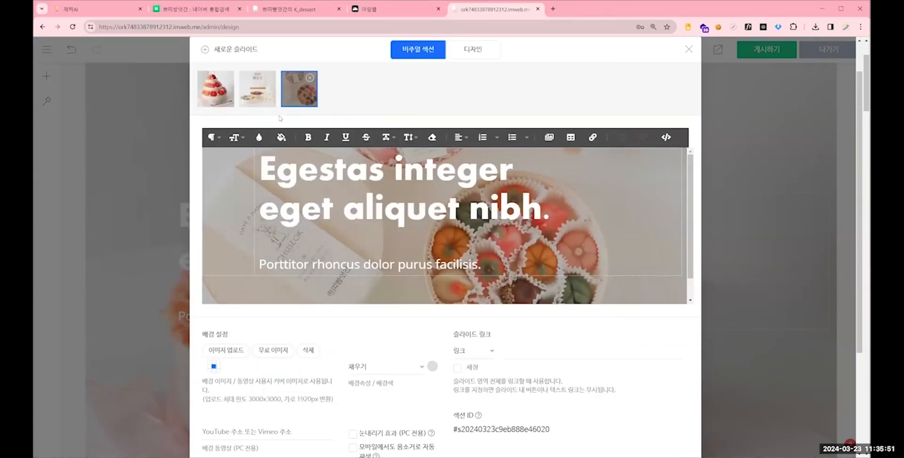
- Select the second slide and check the kdessert site's hero slide text before returning to the editor
{"action": "left_click", "coordinate": [273, 97]}
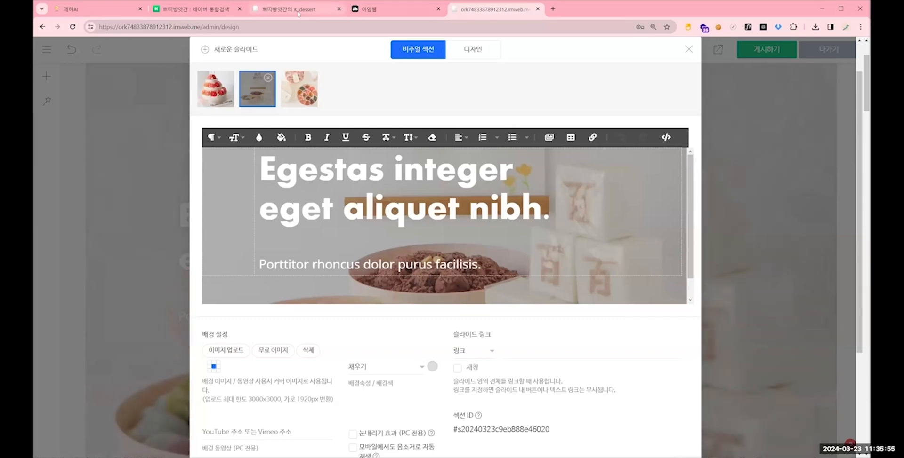
{"action": "left_click", "coordinate": [298, 9]}
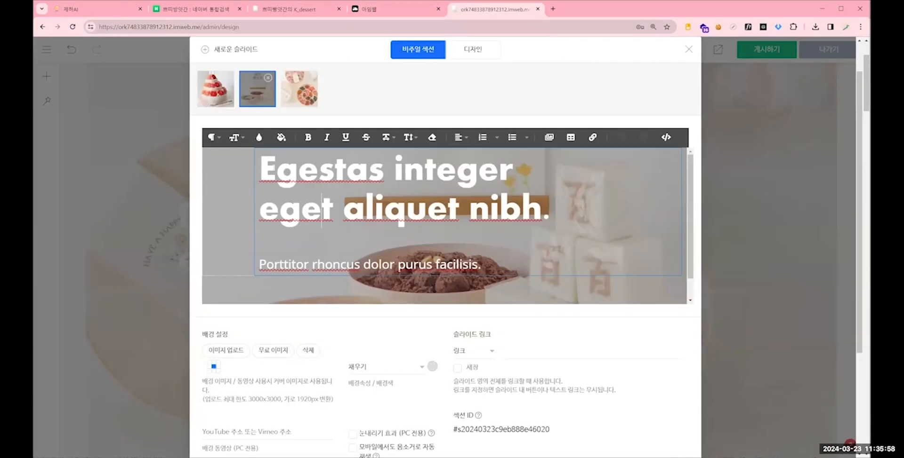
{"action": "left_click", "coordinate": [310, 264]}
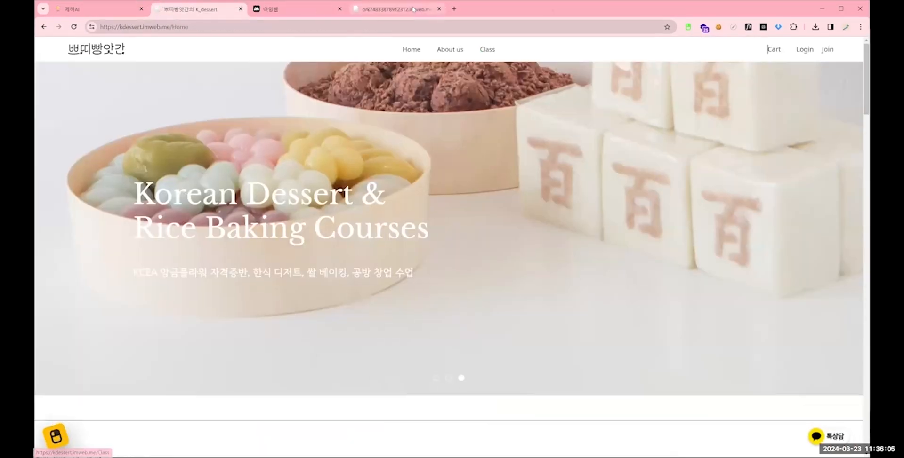
{"action": "left_click", "coordinate": [395, 10]}
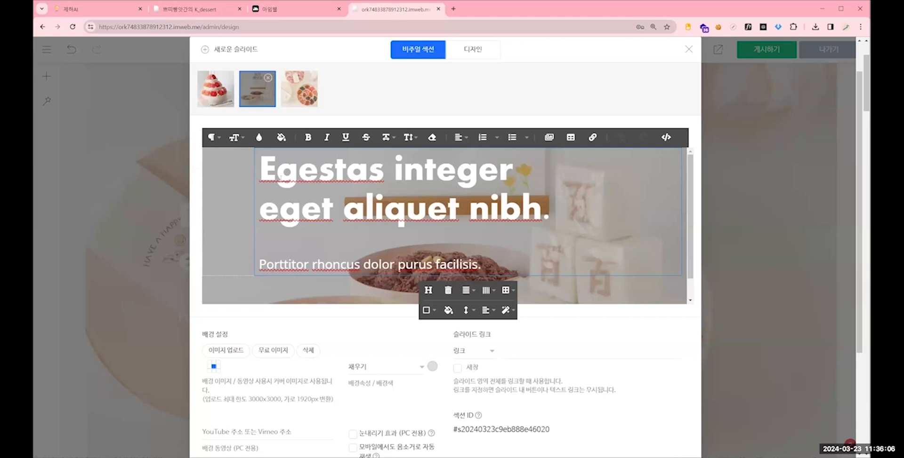
- Check the paragraph styles applied to the second slide's heading and its subtitle
{"action": "mouse_move", "coordinate": [550, 212]}
{"action": "left_mouse_down"}
{"action": "mouse_move", "coordinate": [262, 175]}
{"action": "mouse_move", "coordinate": [368, 176]}
{"action": "mouse_move", "coordinate": [549, 212]}
{"action": "left_mouse_up"}
{"action": "left_click", "coordinate": [318, 172]}
{"action": "left_click_drag", "start_coordinate": [482, 265], "coordinate": [269, 252]}
{"action": "left_click", "coordinate": [552, 212]}
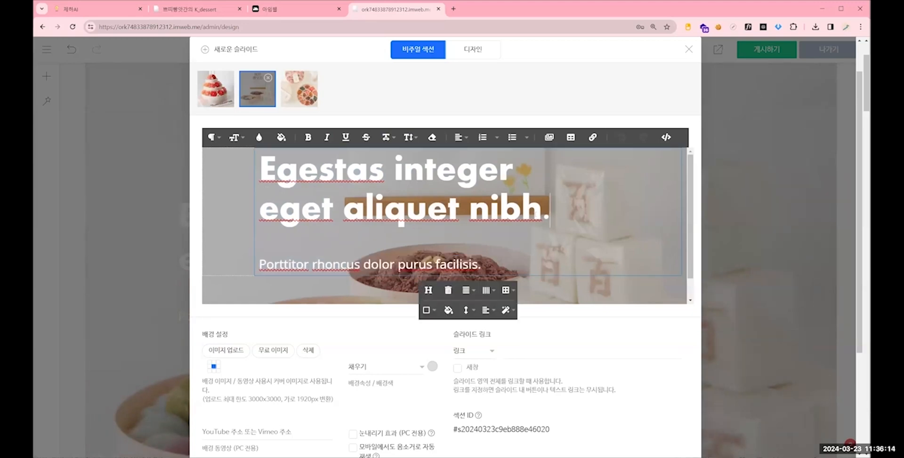
{"action": "left_click_drag", "start_coordinate": [552, 212], "coordinate": [285, 167]}
{"action": "left_click_drag", "start_coordinate": [369, 169], "coordinate": [263, 167]}
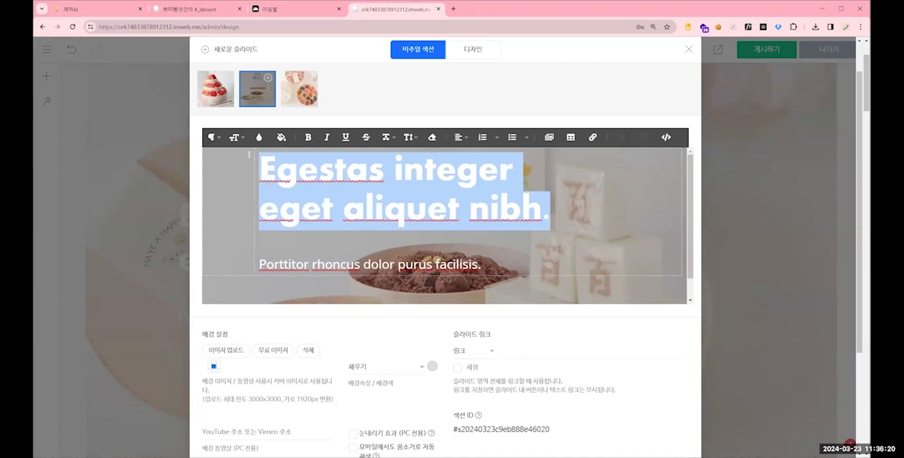
{"action": "left_click", "coordinate": [212, 137]}
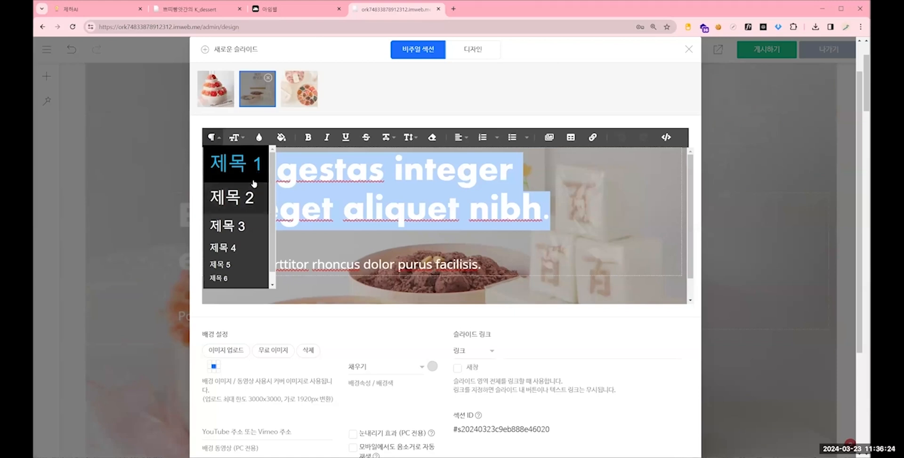
{"action": "scroll", "coordinate": [255, 278], "scroll_direction": "down", "scroll_amount": 1}
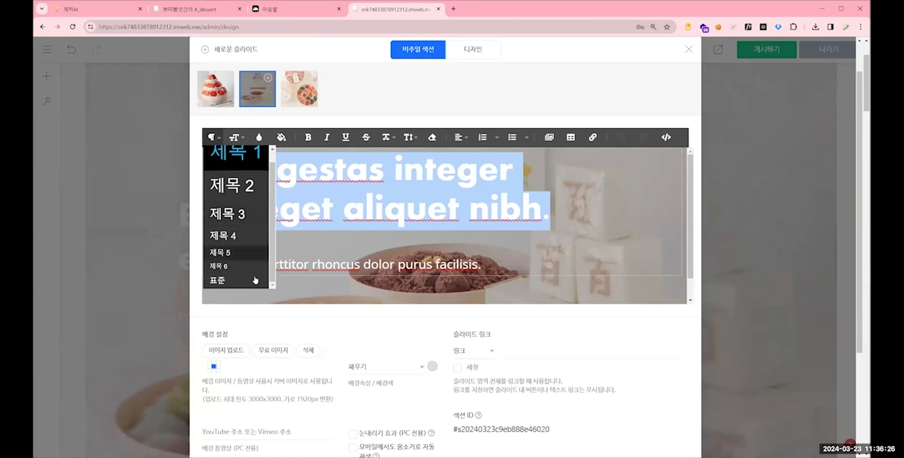
{"action": "left_click", "coordinate": [466, 282]}
{"action": "left_click_drag", "start_coordinate": [481, 264], "coordinate": [274, 264]}
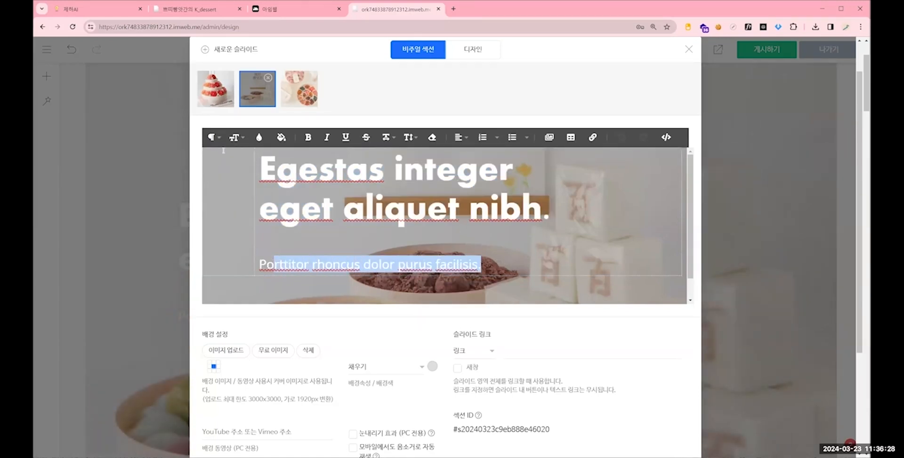
{"action": "left_click", "coordinate": [212, 137]}
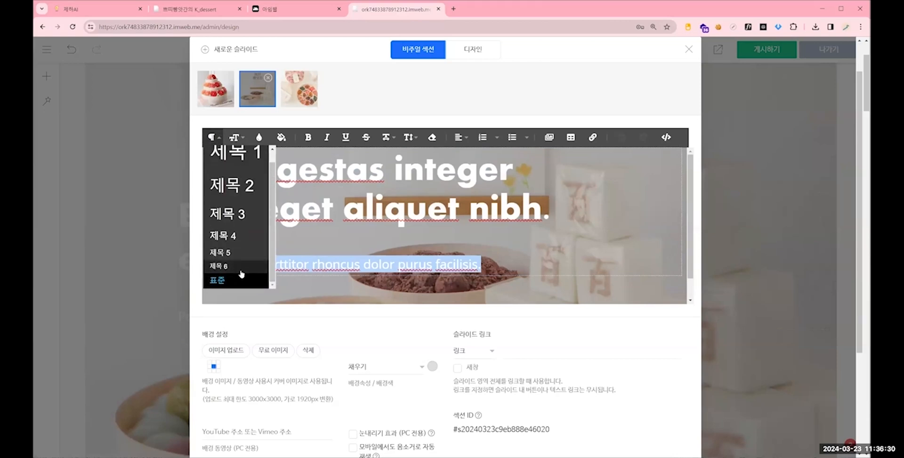
{"action": "left_click", "coordinate": [480, 266]}
- Replace the second slide's placeholder heading with "Korean Dessert" in the standard (표준) paragraph style
{"action": "left_click_drag", "start_coordinate": [550, 214], "coordinate": [337, 165]}
{"action": "left_click", "coordinate": [212, 140]}
{"action": "left_click", "coordinate": [225, 281]}
{"action": "type", "text": "ㅏ"}
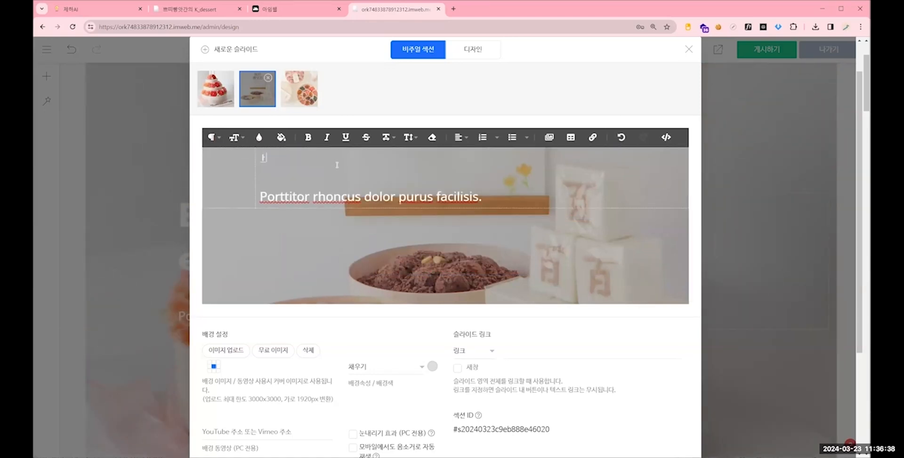
{"action": "type", "text": "Korean Dessert"}
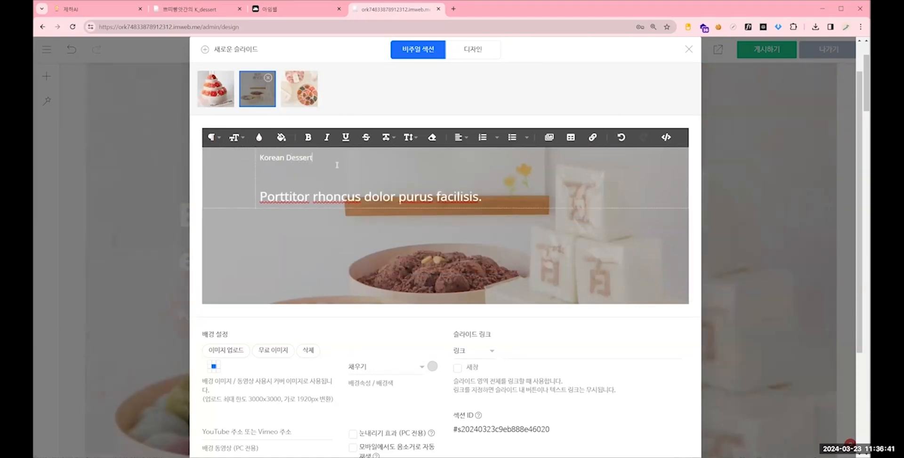
- Replace the second slide's placeholder subtitle with "지피터스에 오신것을 환영합니다."
{"action": "triple_click", "coordinate": [484, 197]}
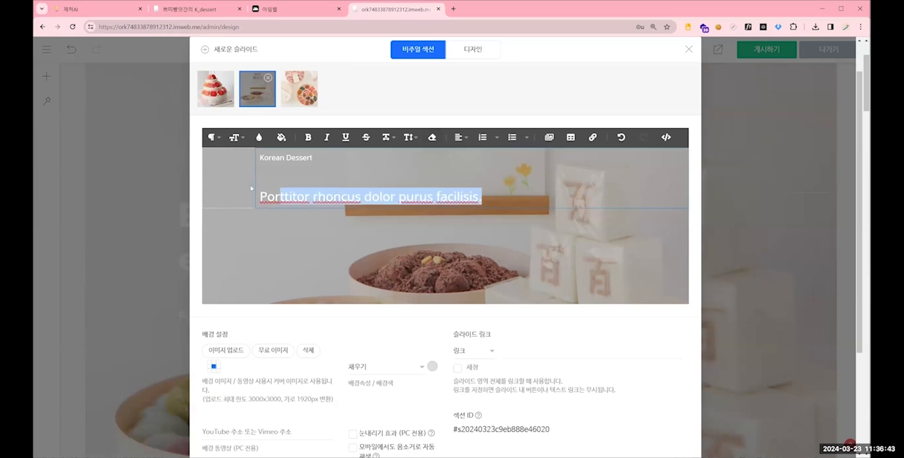
{"action": "type", "text": "지피터스에 ㅇ"}
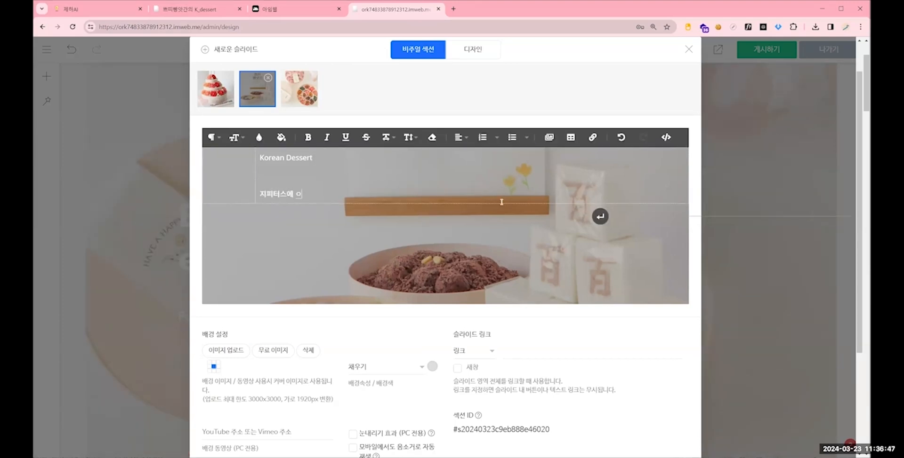
{"action": "type", "text": "피티스에 오신것을 환영합니다."}
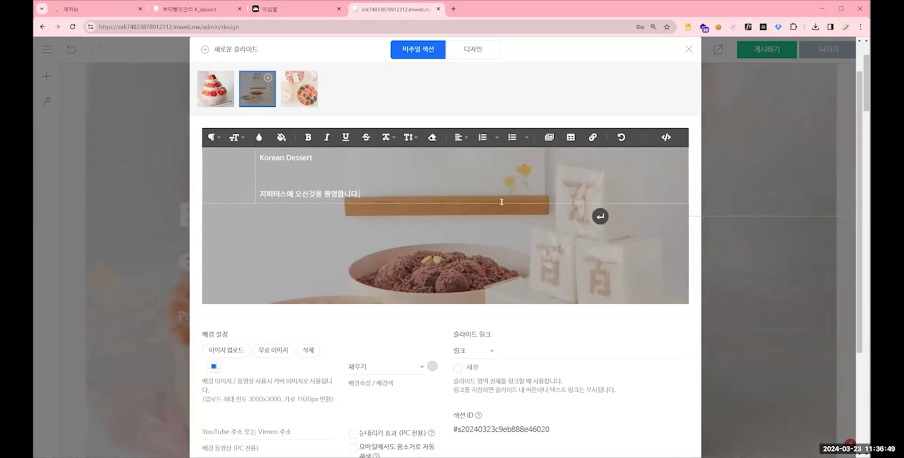
- Centre all of the second slide's text and format it in bold at size 48
{"action": "left_click", "coordinate": [279, 190]}
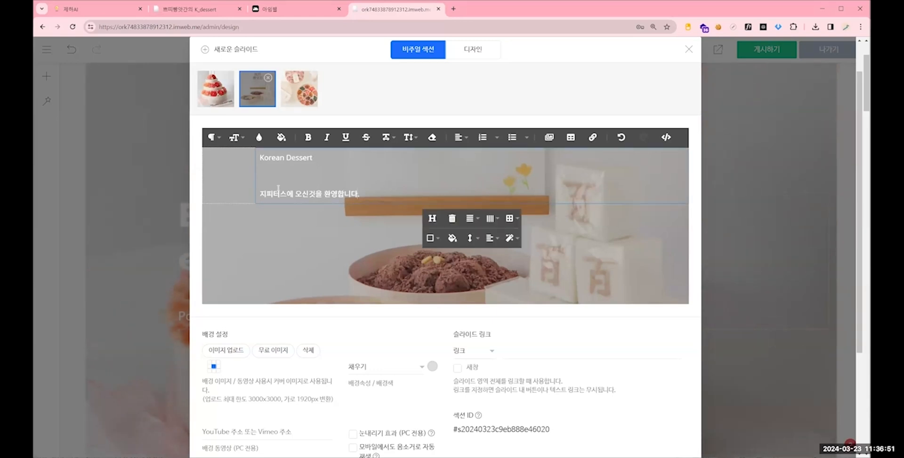
{"action": "key", "text": "ctrl+a"}
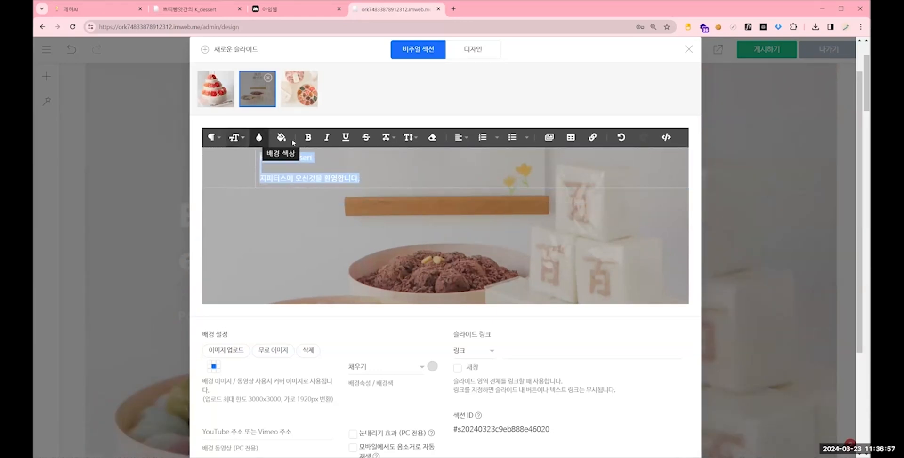
{"action": "left_click", "coordinate": [461, 137]}
{"action": "left_click", "coordinate": [461, 172]}
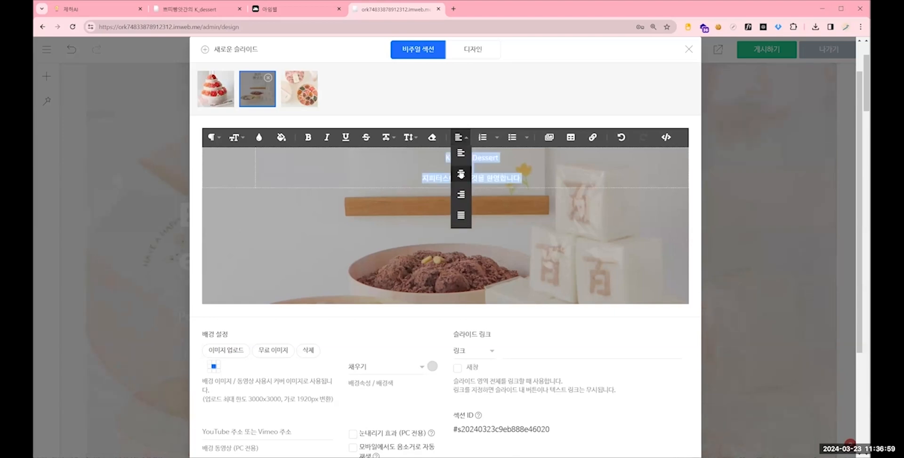
{"action": "left_click", "coordinate": [235, 137]}
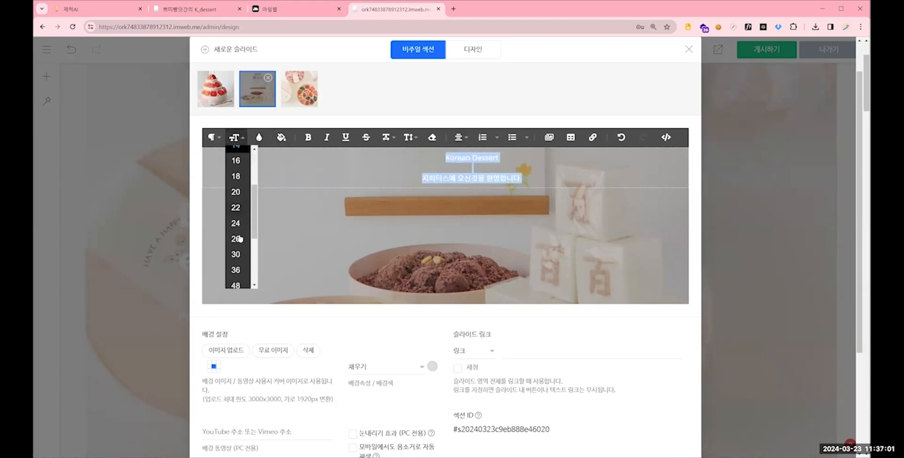
{"action": "left_click", "coordinate": [235, 285]}
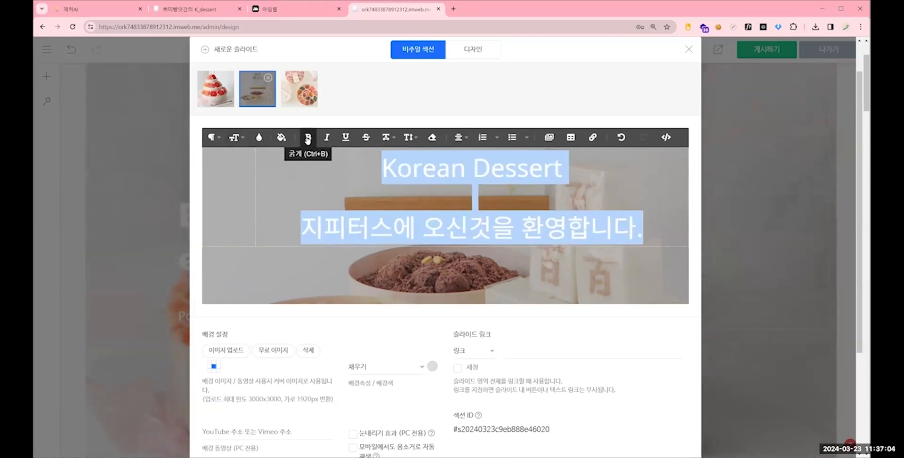
{"action": "left_click", "coordinate": [308, 138]}
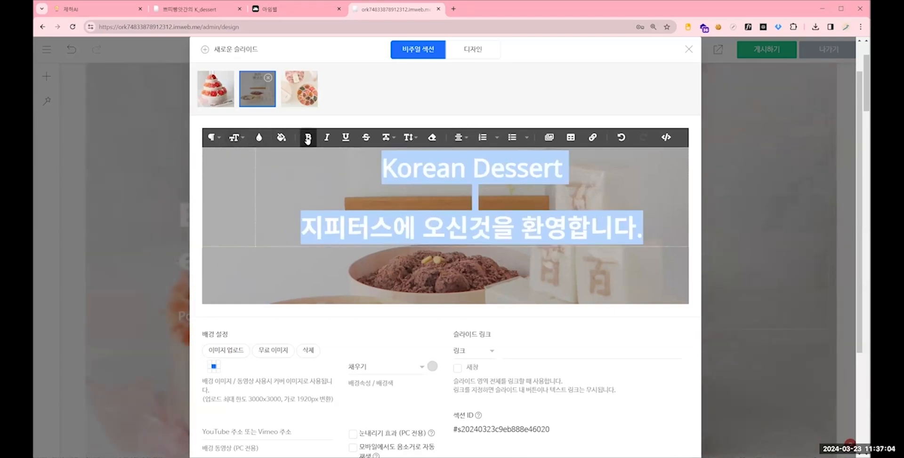
- Colour the second slide's text blue (#0063d8) and close the visual section settings
{"action": "left_click", "coordinate": [259, 138]}
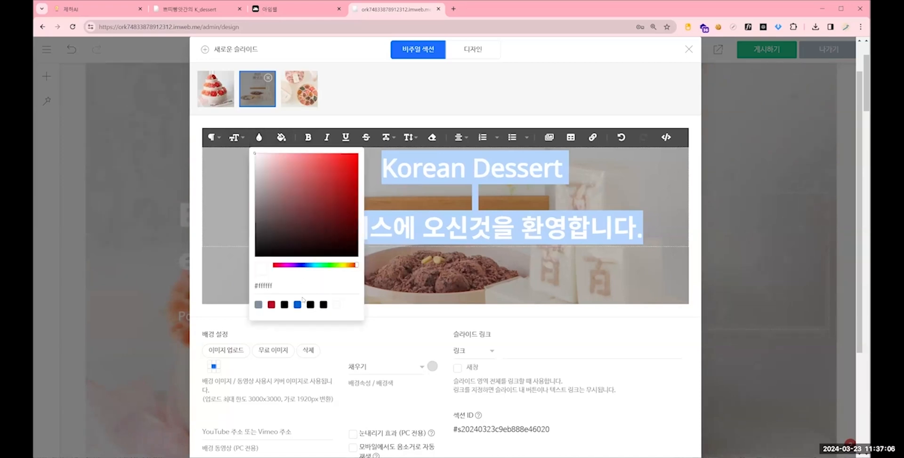
{"action": "left_click", "coordinate": [297, 305]}
{"action": "left_click", "coordinate": [600, 255]}
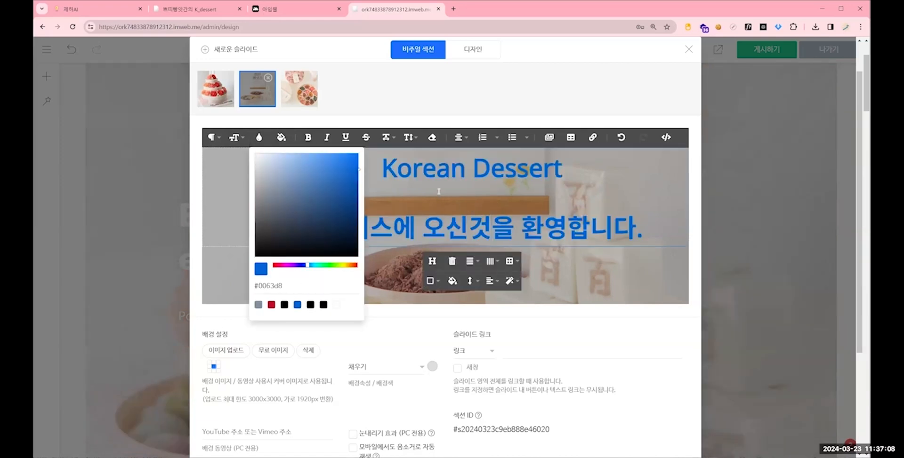
{"action": "left_click", "coordinate": [420, 84]}
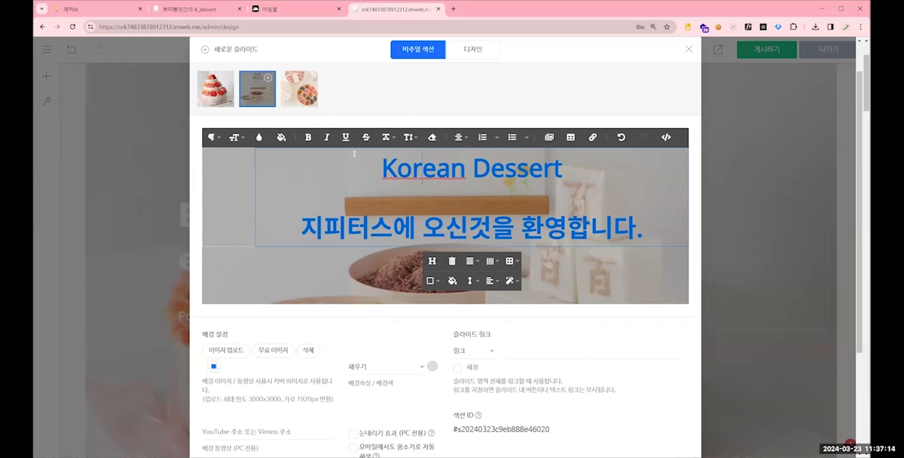
{"action": "key", "text": "Escape"}
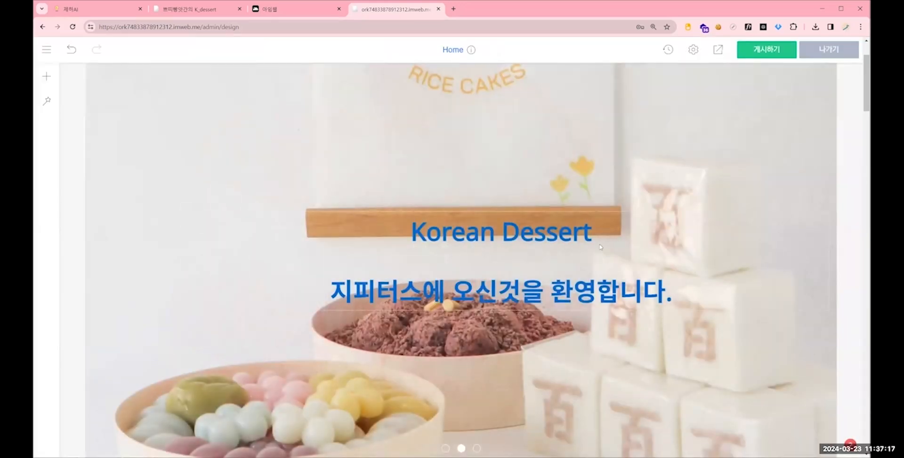
- Review the rotating main slides and the section below them on the home page
{"action": "scroll", "coordinate": [523, 192], "scroll_direction": "down", "scroll_amount": 2}
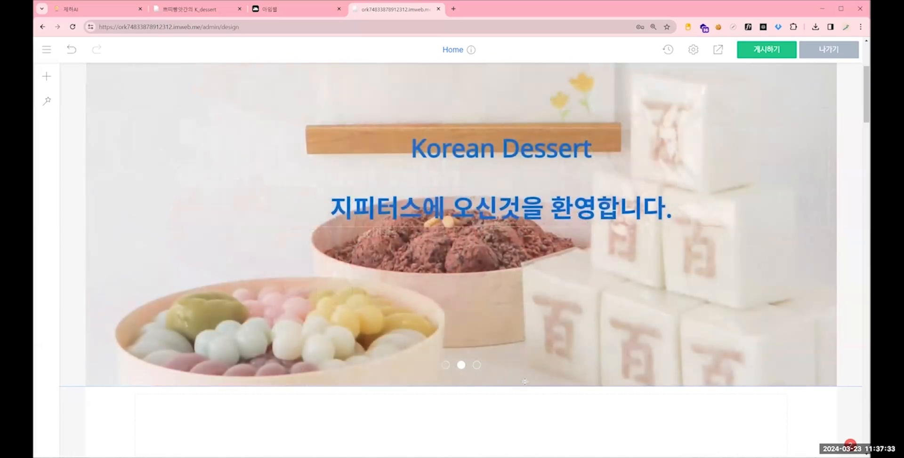
{"action": "scroll", "coordinate": [525, 382], "scroll_direction": "up", "scroll_amount": 2}
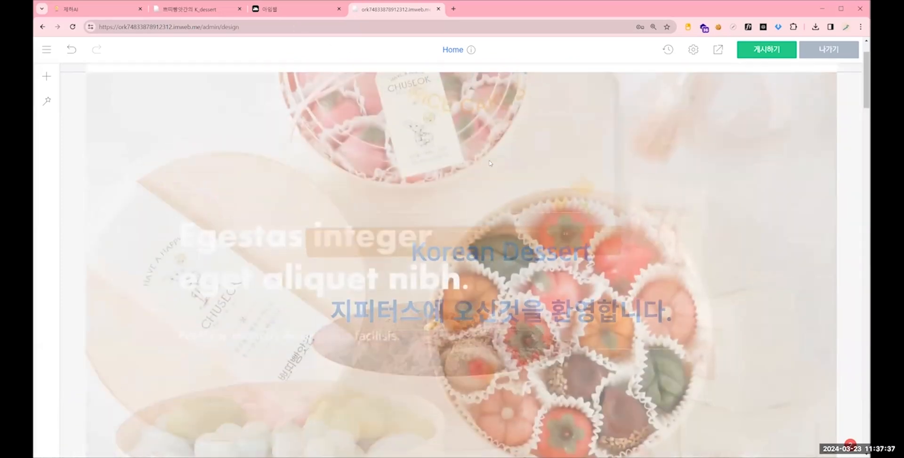
{"action": "scroll", "coordinate": [522, 181], "scroll_direction": "up", "scroll_amount": 1}
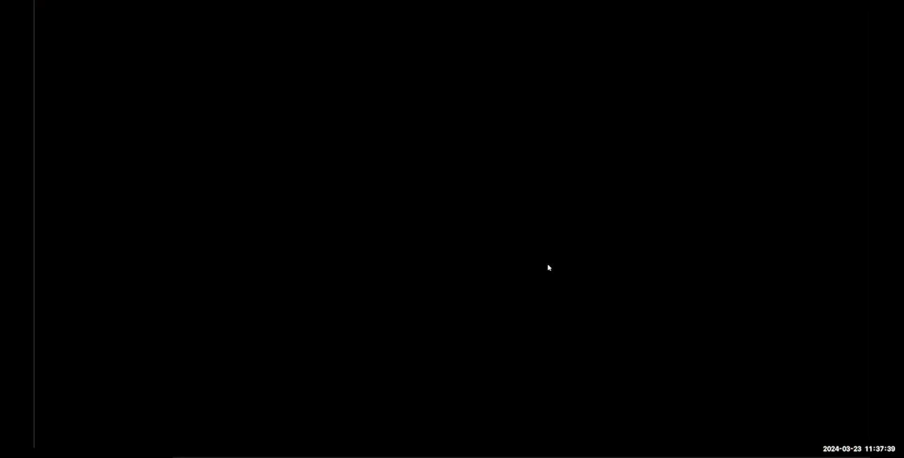
{"action": "scroll", "coordinate": [549, 267], "scroll_direction": "down", "scroll_amount": 1}
{"action": "scroll", "coordinate": [525, 329], "scroll_direction": "up", "scroll_amount": 2}
{"action": "scroll", "coordinate": [500, 389], "scroll_direction": "down", "scroll_amount": 1}
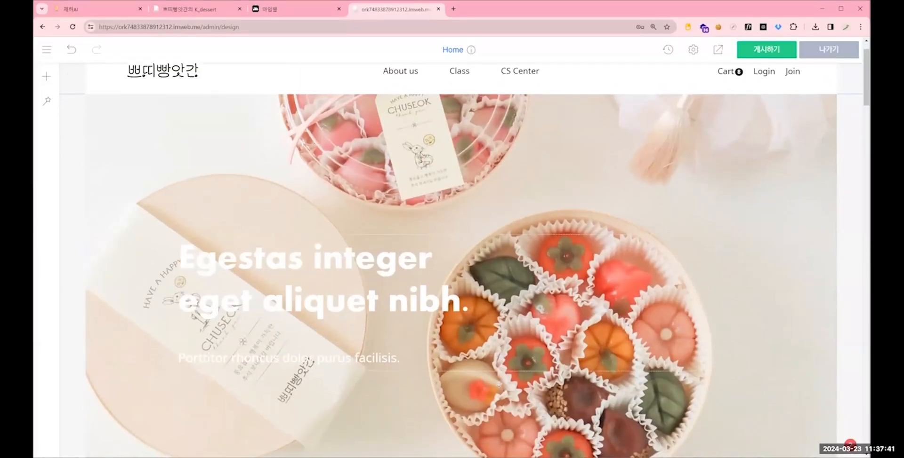
{"action": "scroll", "coordinate": [500, 389], "scroll_direction": "down", "scroll_amount": 1}
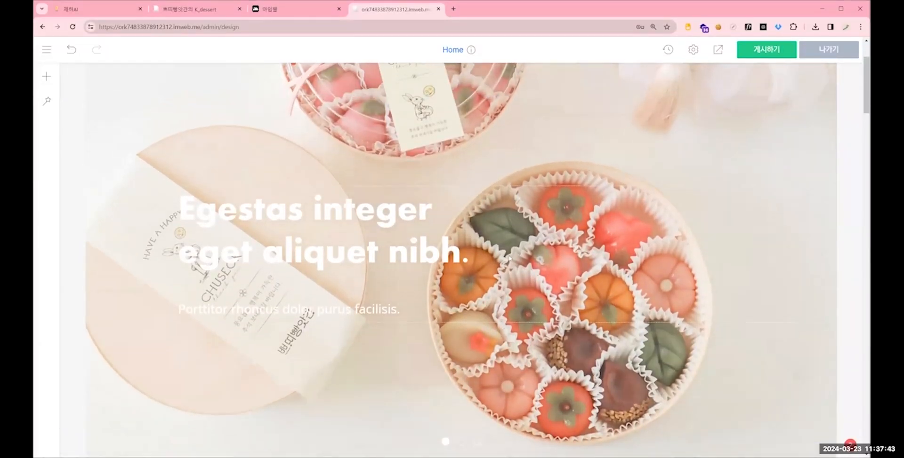
{"action": "scroll", "coordinate": [525, 423], "scroll_direction": "down", "scroll_amount": 2}
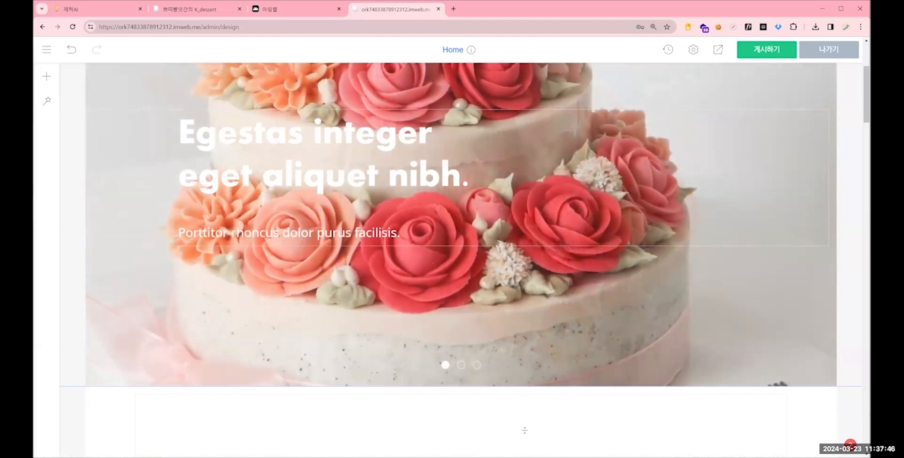
{"action": "scroll", "coordinate": [524, 430], "scroll_direction": "down", "scroll_amount": 2}
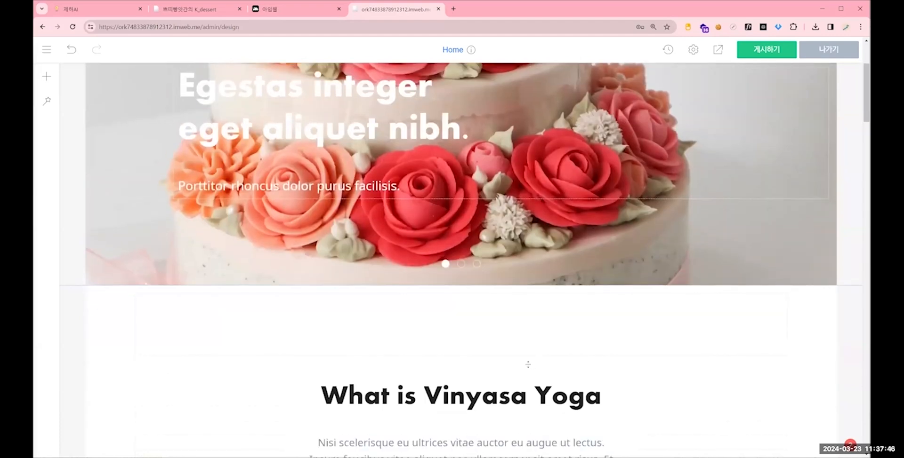
{"action": "scroll", "coordinate": [526, 363], "scroll_direction": "up", "scroll_amount": 3}
{"action": "scroll", "coordinate": [532, 362], "scroll_direction": "down", "scroll_amount": 1}
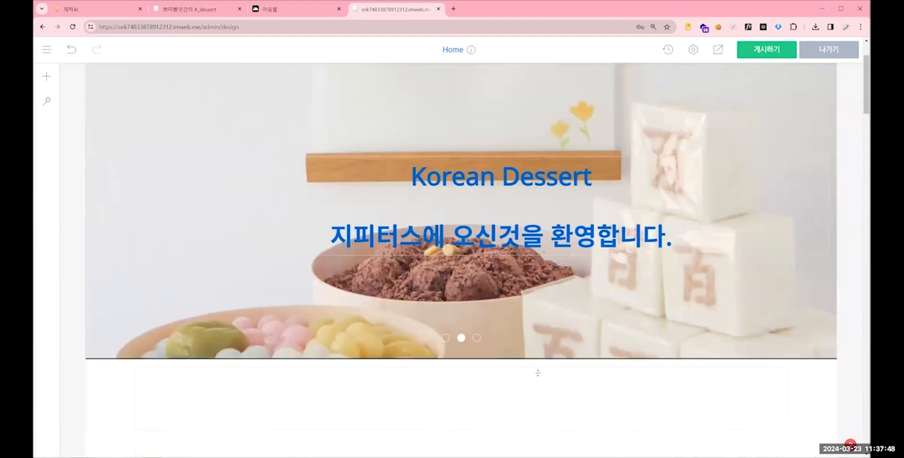
{"action": "scroll", "coordinate": [547, 203], "scroll_direction": "up", "scroll_amount": 1}
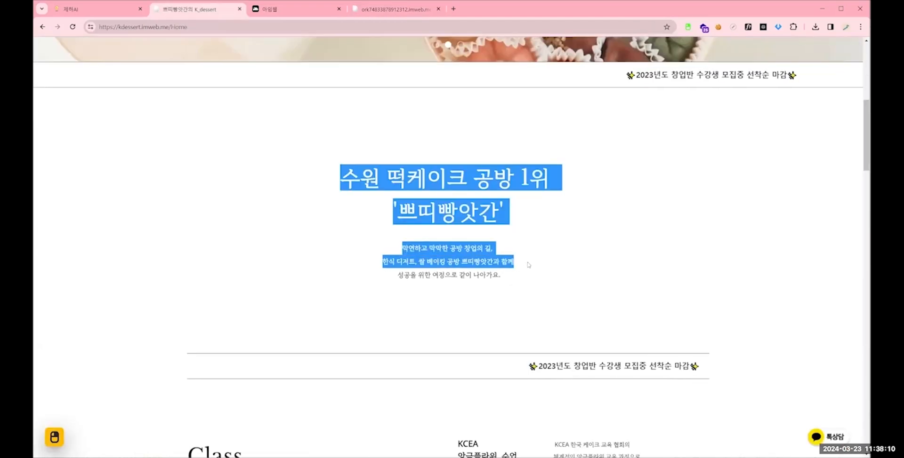
- Copy the kdessert intro heading "수원 떡케이크 공방 1위 '쁘띠빵앗간'" over the "What is Vinyasa Yoga" heading in the editor
{"action": "left_click", "coordinate": [337, 200]}
{"action": "left_click_drag", "start_coordinate": [521, 337], "coordinate": [296, 165]}
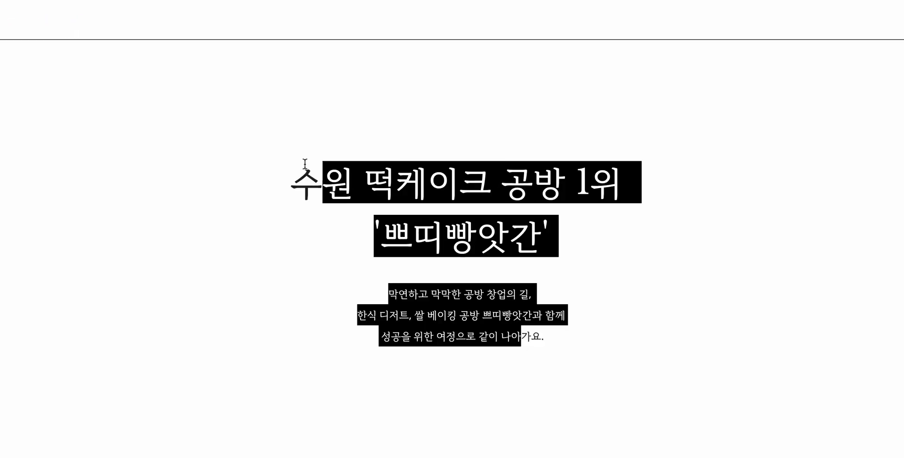
{"action": "left_click", "coordinate": [627, 321]}
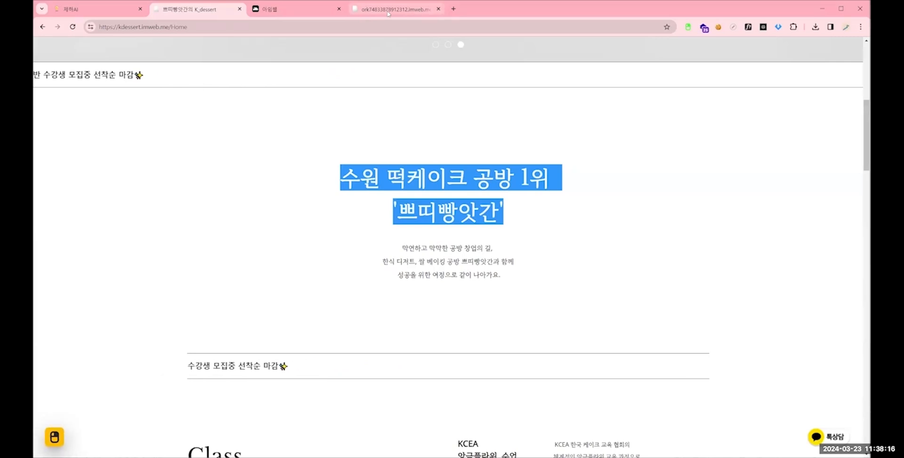
{"action": "left_click", "coordinate": [388, 9]}
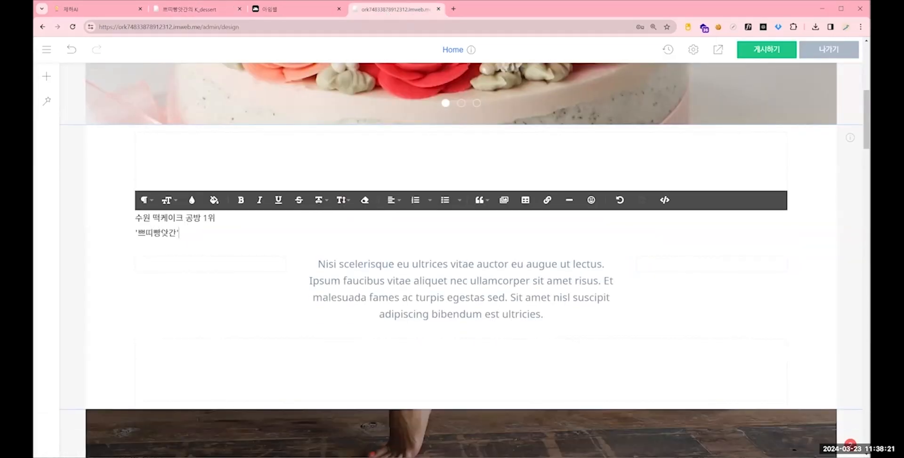
{"action": "key", "text": "ctrl+a"}
- Centre the pasted two-line heading and set its font size to 72
{"action": "left_click", "coordinate": [393, 200]}
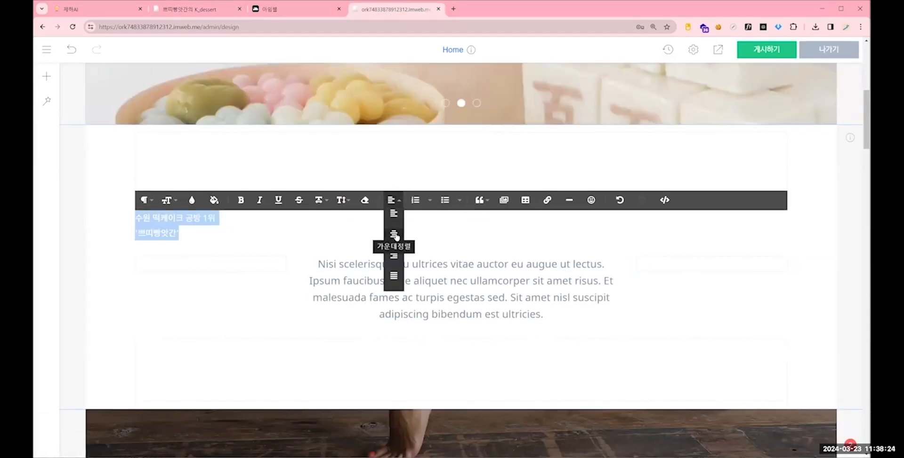
{"action": "left_click", "coordinate": [393, 232]}
{"action": "left_click", "coordinate": [168, 200]}
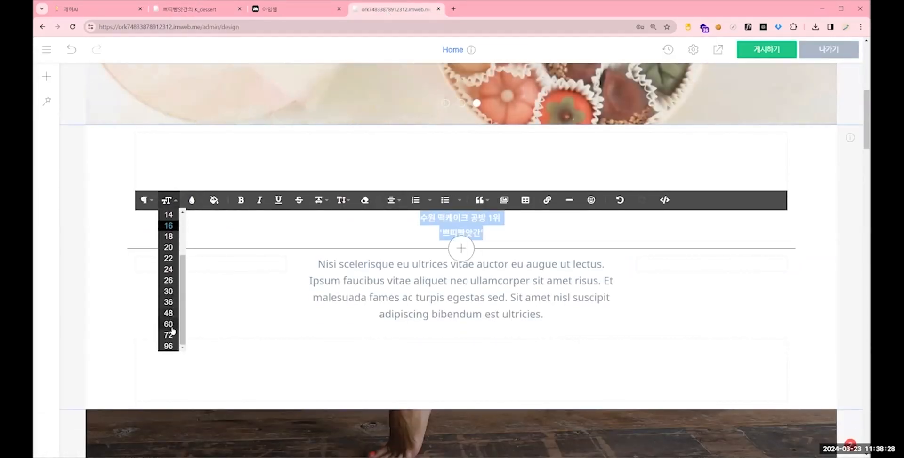
{"action": "left_click", "coordinate": [169, 334]}
- Check the paragraph style applied to the intro heading and leave text editing
{"action": "left_click_drag", "start_coordinate": [567, 270], "coordinate": [200, 216]}
{"action": "left_click", "coordinate": [152, 206]}
{"action": "scroll", "coordinate": [221, 341], "scroll_direction": "down", "scroll_amount": 2}
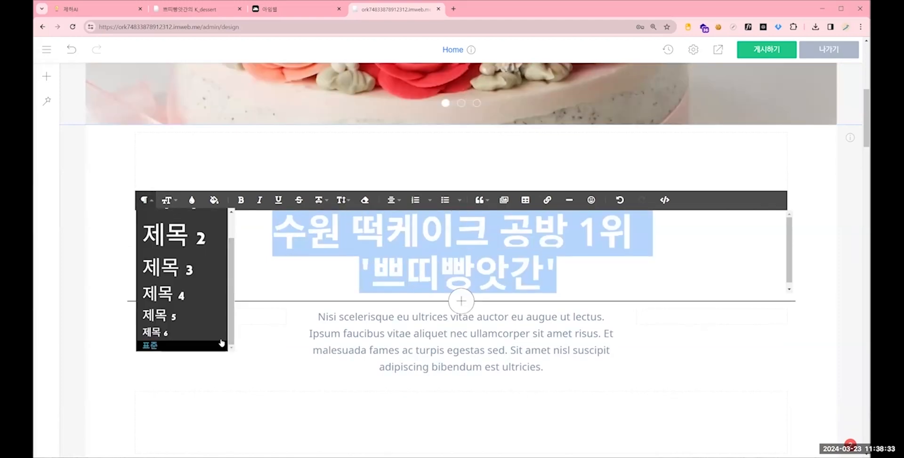
{"action": "left_click", "coordinate": [284, 329]}
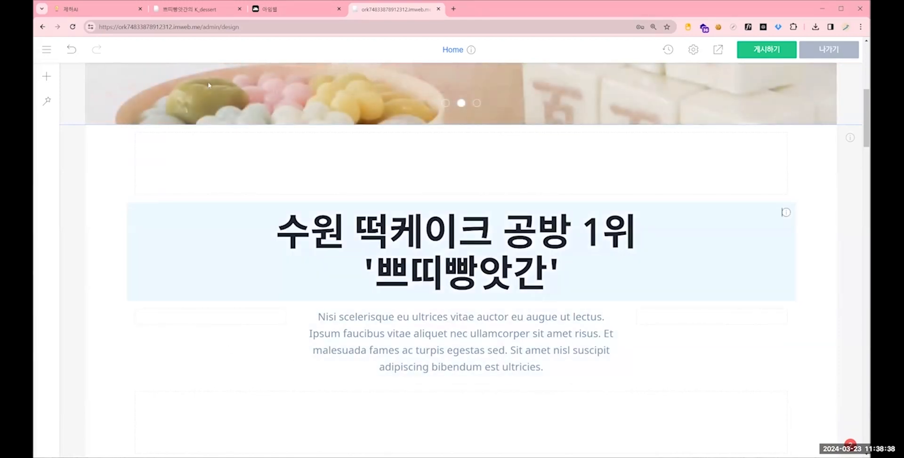
- Inspect the intro heading on the kdessert site and examine the font options in the editor's common design settings (공통 디자인 설정)
{"action": "left_click", "coordinate": [193, 9]}
{"action": "double_click", "coordinate": [360, 177]}
{"action": "triple_click", "coordinate": [360, 177]}
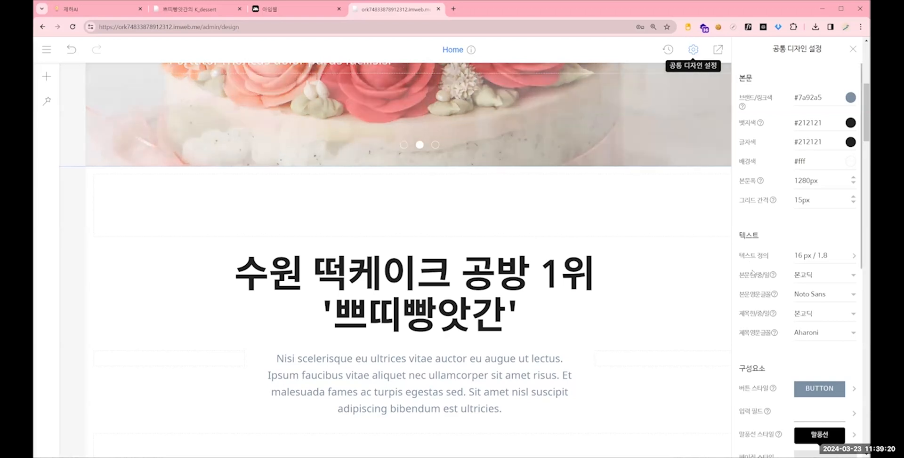
{"action": "scroll", "coordinate": [749, 238], "scroll_direction": "down", "scroll_amount": 1}
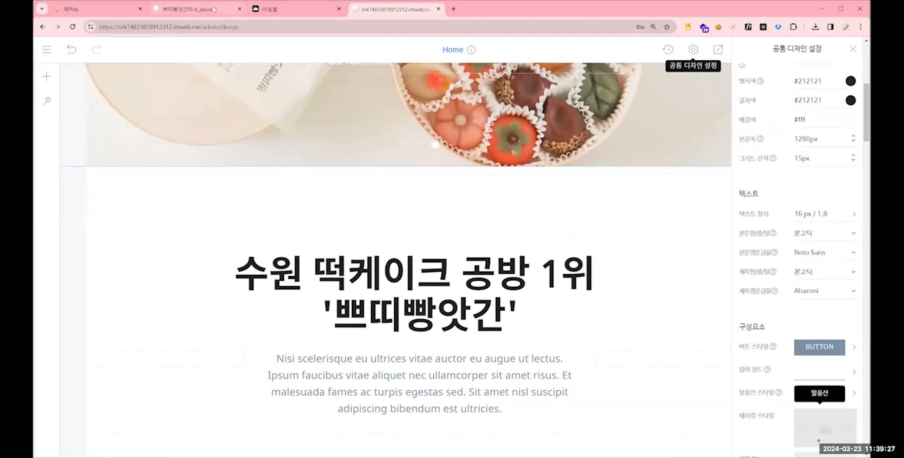
- Set the body Korean/Chinese/Japanese font to 본명조 and the body English font to 한글 글꼴에 따름, and save the common design settings
{"action": "left_click", "coordinate": [831, 235]}
{"action": "scroll", "coordinate": [808, 311], "scroll_direction": "down", "scroll_amount": 5}
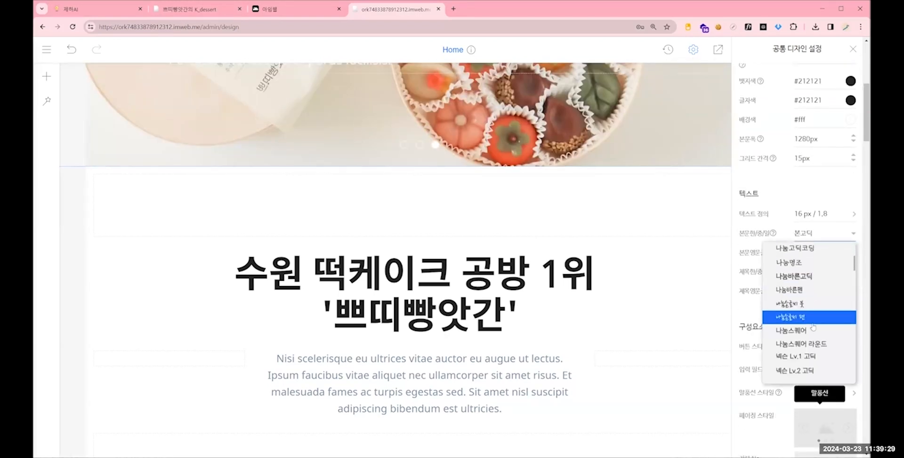
{"action": "scroll", "coordinate": [809, 319], "scroll_direction": "up", "scroll_amount": 3}
{"action": "left_click", "coordinate": [798, 314]}
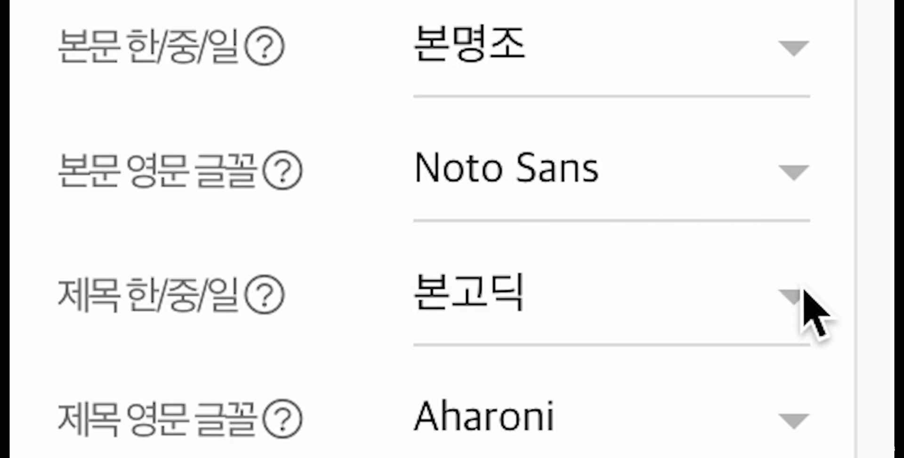
{"action": "left_click", "coordinate": [801, 179]}
{"action": "left_click", "coordinate": [585, 369]}
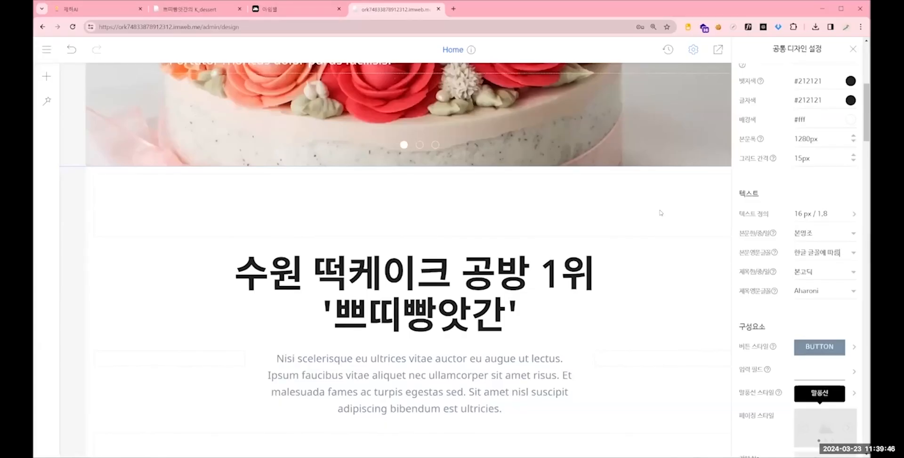
{"action": "left_click", "coordinate": [661, 213]}
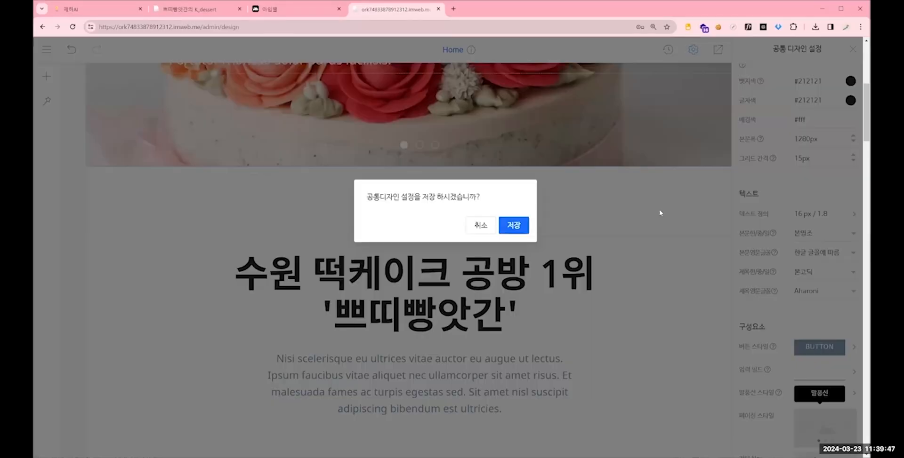
{"action": "left_click", "coordinate": [512, 225]}
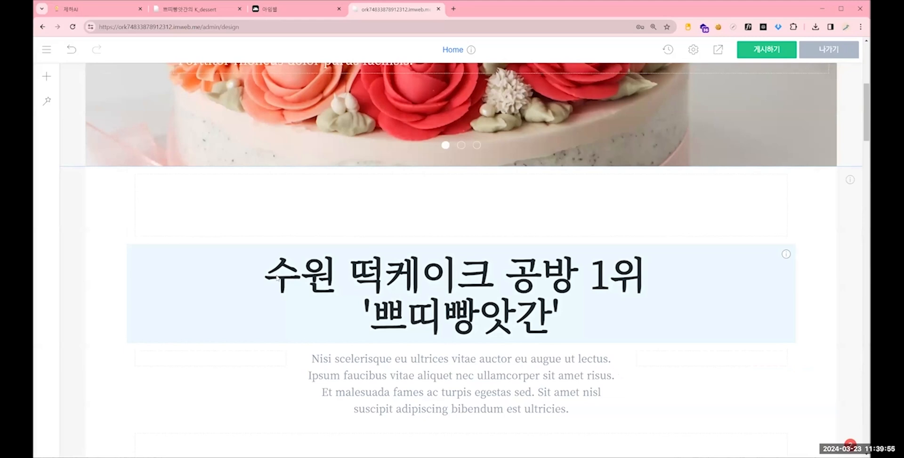
- Reduce the font size of both lines of the intro heading to 48
{"action": "left_click", "coordinate": [311, 267]}
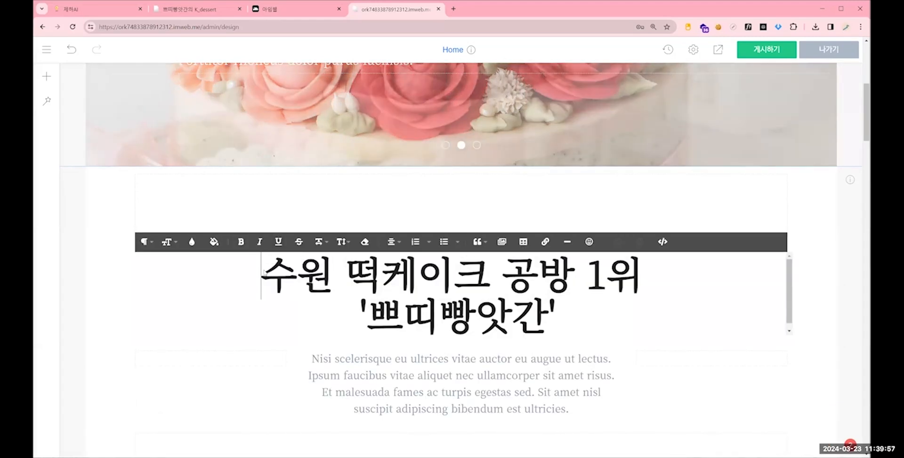
{"action": "left_click_drag", "start_coordinate": [262, 272], "coordinate": [558, 325]}
{"action": "left_click", "coordinate": [167, 242]}
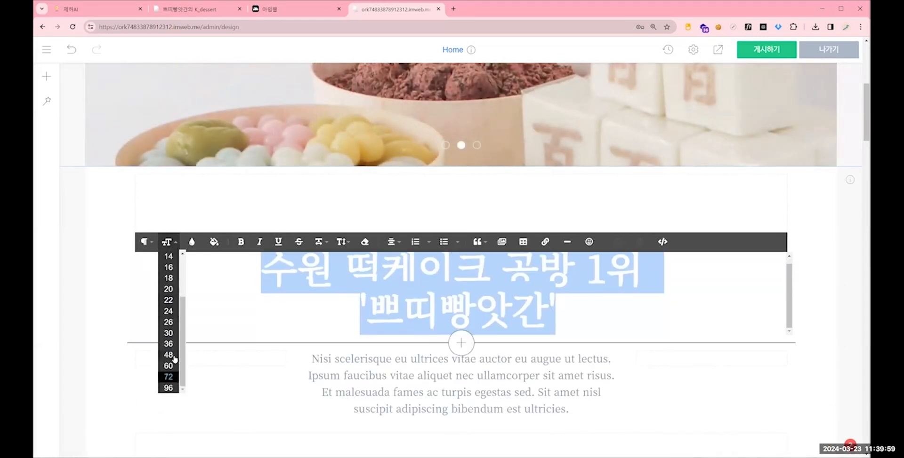
{"action": "left_click", "coordinate": [170, 358]}
- Copy the kdessert intro paragraph starting "막연하고 막막한 공방 창업의 길" over the placeholder paragraph below the intro heading in the editor
{"action": "left_click", "coordinate": [178, 11]}
{"action": "left_click_drag", "start_coordinate": [403, 247], "coordinate": [518, 278]}
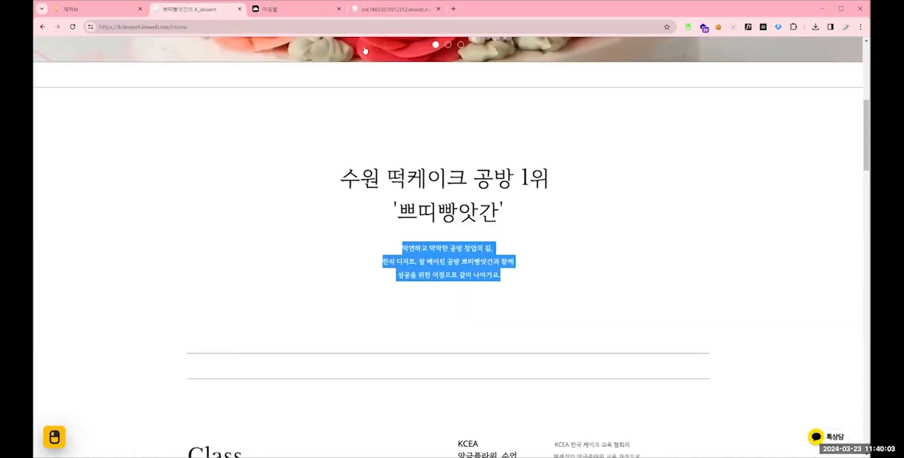
{"action": "left_click", "coordinate": [395, 9]}
{"action": "scroll", "coordinate": [505, 254], "scroll_direction": "down", "scroll_amount": 1}
{"action": "scroll", "coordinate": [504, 254], "scroll_direction": "down", "scroll_amount": 2}
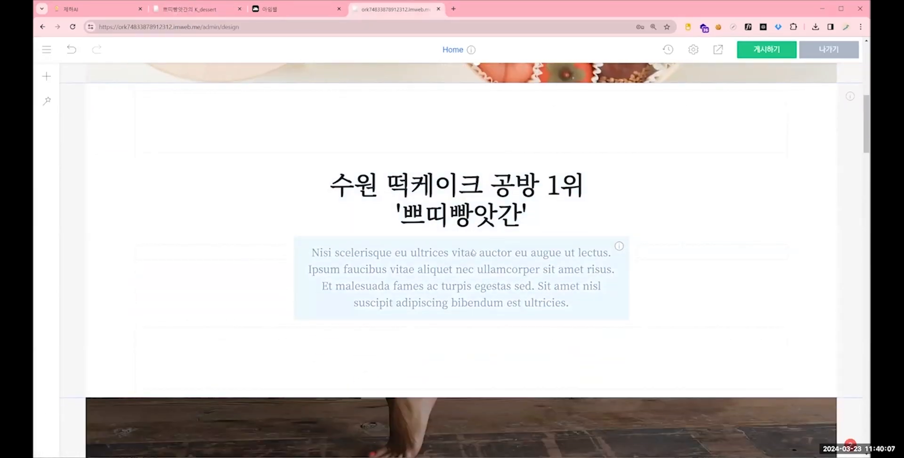
{"action": "right_click", "coordinate": [473, 252]}
{"action": "left_click", "coordinate": [414, 256]}
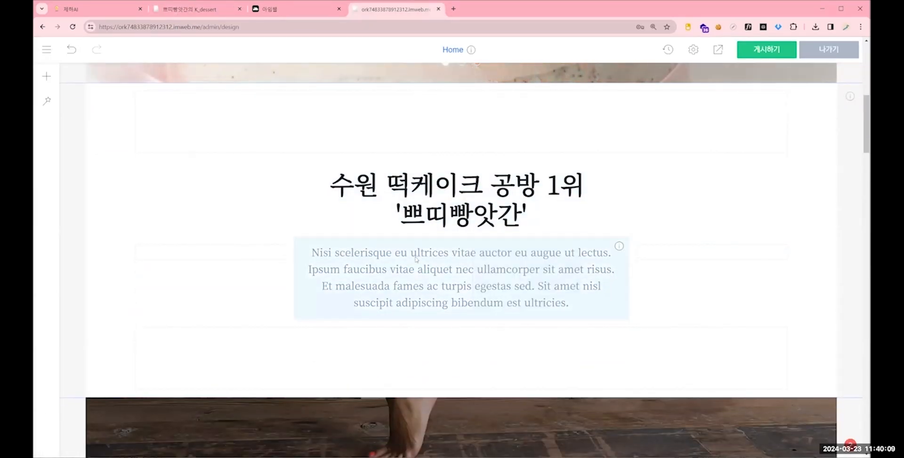
{"action": "double_click", "coordinate": [414, 256]}
{"action": "left_click_drag", "start_coordinate": [484, 295], "coordinate": [311, 257]}
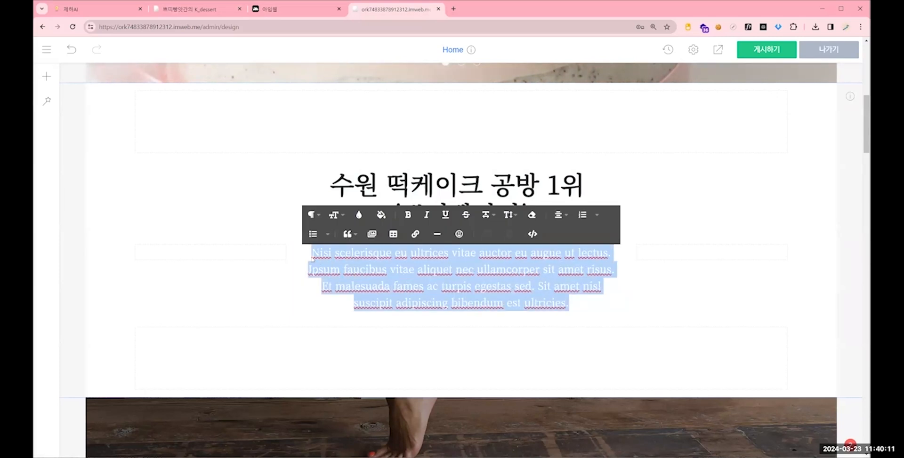
{"action": "type", "text": "막연하고 막막한 공방 창업의 길, 한식 디저트, 쌀 베이킹 공방 쁘띠빵앗간과 함께  성공을 위한 여정으로 같이 나아가요."}
- Centre all three lines of the pasted intro paragraph
{"action": "left_click_drag", "start_coordinate": [438, 287], "coordinate": [302, 254]}
{"action": "left_click", "coordinate": [561, 214]}
{"action": "left_click", "coordinate": [561, 249]}
- Increase the height of the empty spacer below the intro paragraph
{"action": "scroll", "coordinate": [636, 261], "scroll_direction": "down", "scroll_amount": 1}
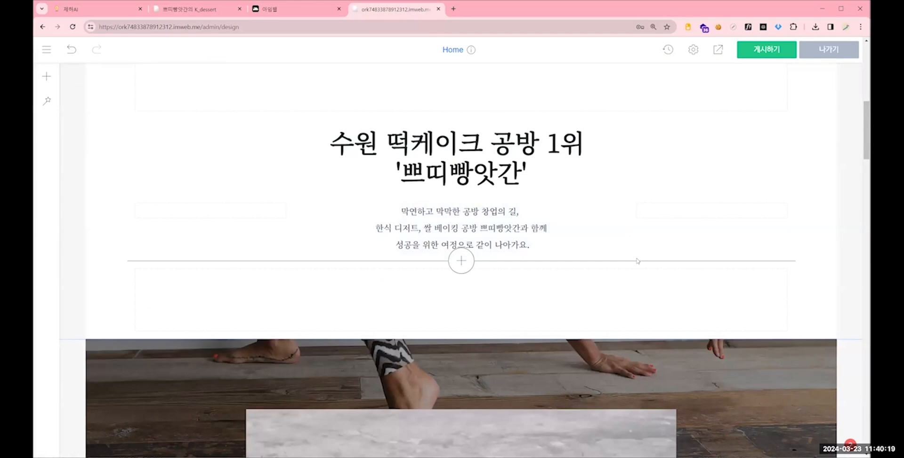
{"action": "scroll", "coordinate": [535, 254], "scroll_direction": "up", "scroll_amount": 2}
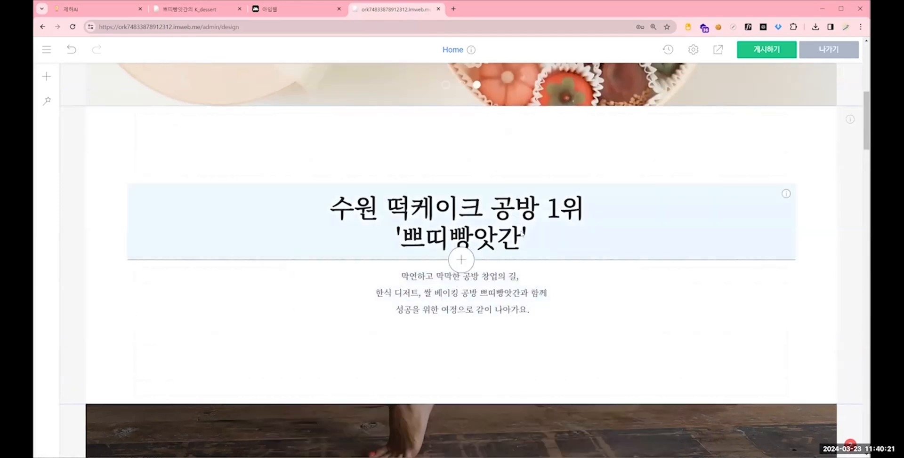
{"action": "scroll", "coordinate": [533, 231], "scroll_direction": "down", "scroll_amount": 2}
{"action": "scroll", "coordinate": [533, 230], "scroll_direction": "down", "scroll_amount": 1}
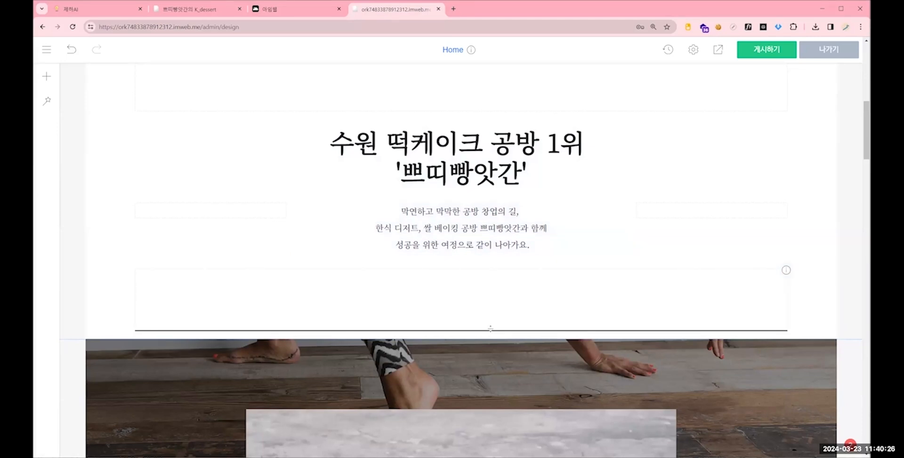
{"action": "left_click_drag", "start_coordinate": [490, 328], "coordinate": [503, 353]}
{"action": "left_click_drag", "start_coordinate": [505, 387], "coordinate": [511, 377]}
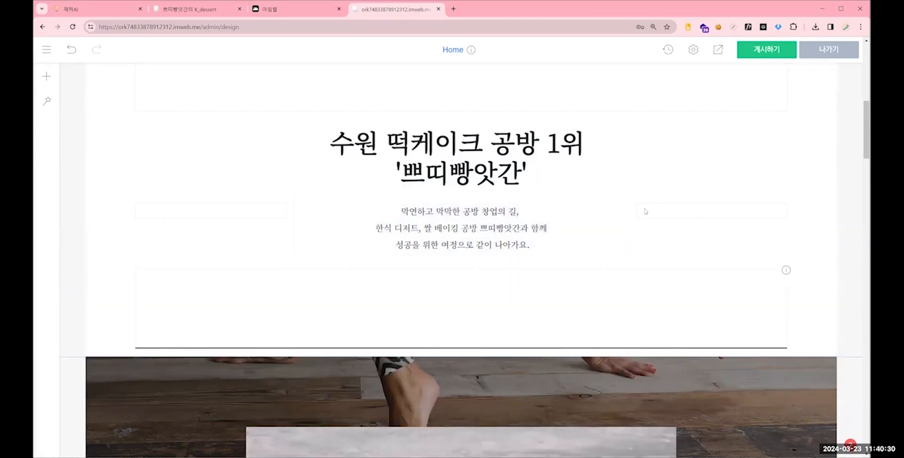
{"action": "mouse_move", "coordinate": [626, 208]}
{"action": "left_mouse_down"}
{"action": "mouse_move", "coordinate": [735, 214]}
{"action": "mouse_move", "coordinate": [626, 215]}
{"action": "left_mouse_up"}
- Try the 제목 2 paragraph style on both lines of the intro heading
{"action": "scroll", "coordinate": [601, 216], "scroll_direction": "down", "scroll_amount": 2}
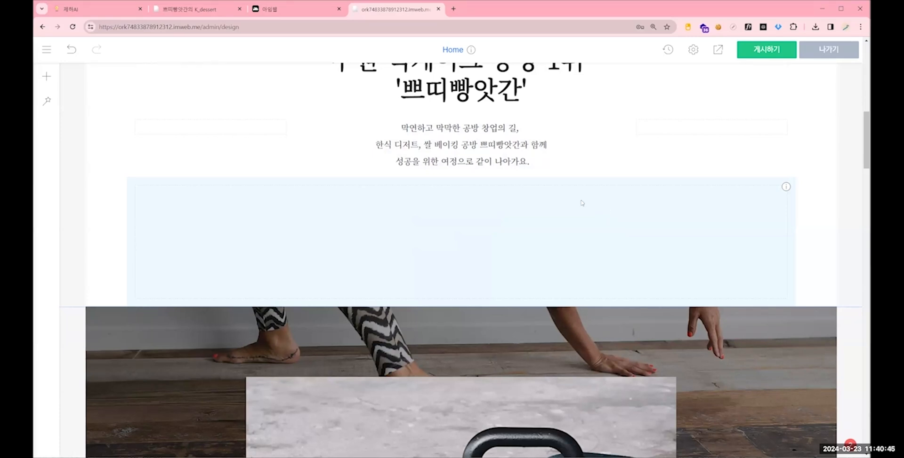
{"action": "scroll", "coordinate": [582, 202], "scroll_direction": "up", "scroll_amount": 5}
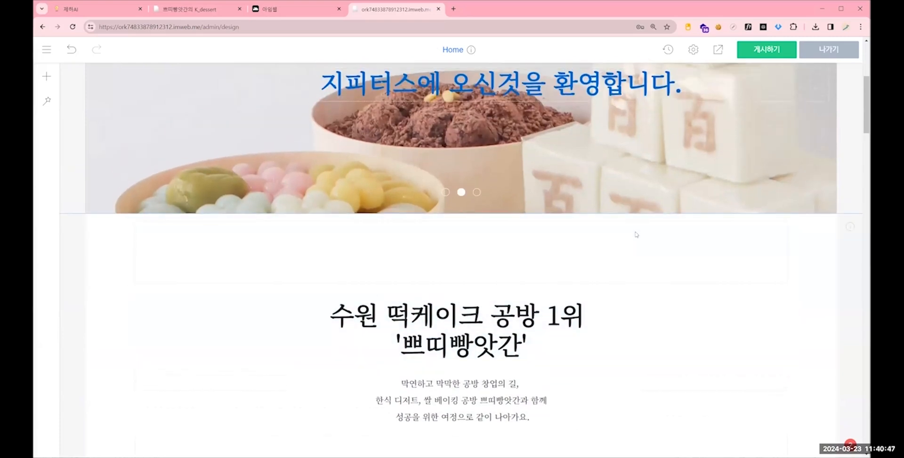
{"action": "scroll", "coordinate": [635, 235], "scroll_direction": "up", "scroll_amount": 2}
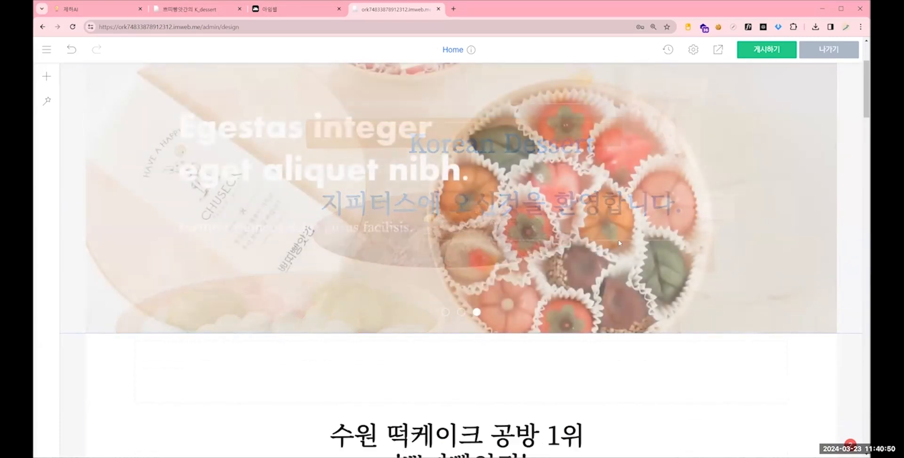
{"action": "scroll", "coordinate": [619, 243], "scroll_direction": "down", "scroll_amount": 1}
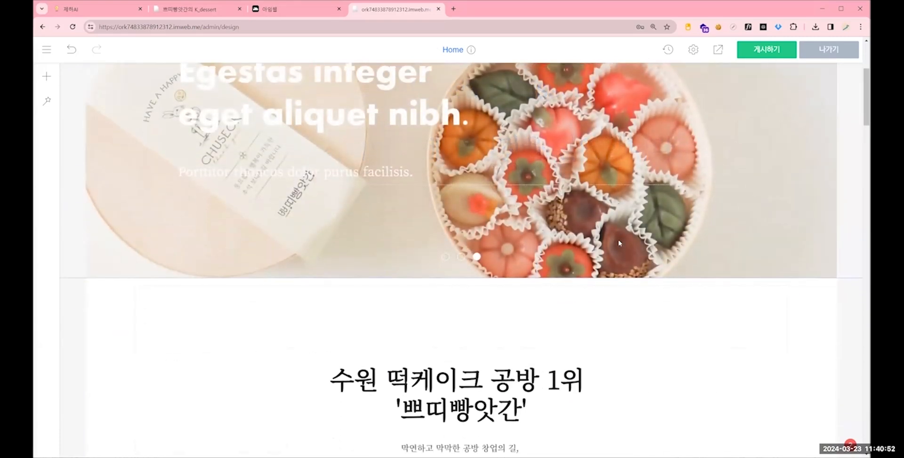
{"action": "scroll", "coordinate": [619, 243], "scroll_direction": "down", "scroll_amount": 1}
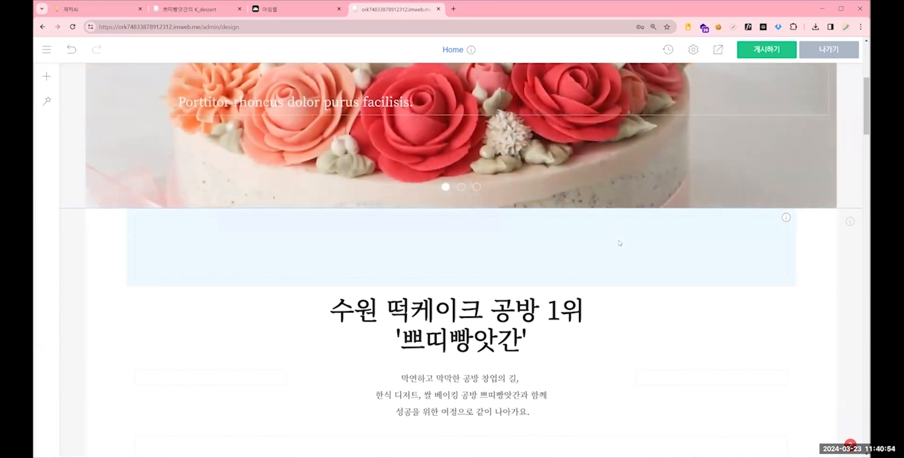
{"action": "scroll", "coordinate": [539, 262], "scroll_direction": "down", "scroll_amount": 2}
{"action": "left_click", "coordinate": [527, 260]}
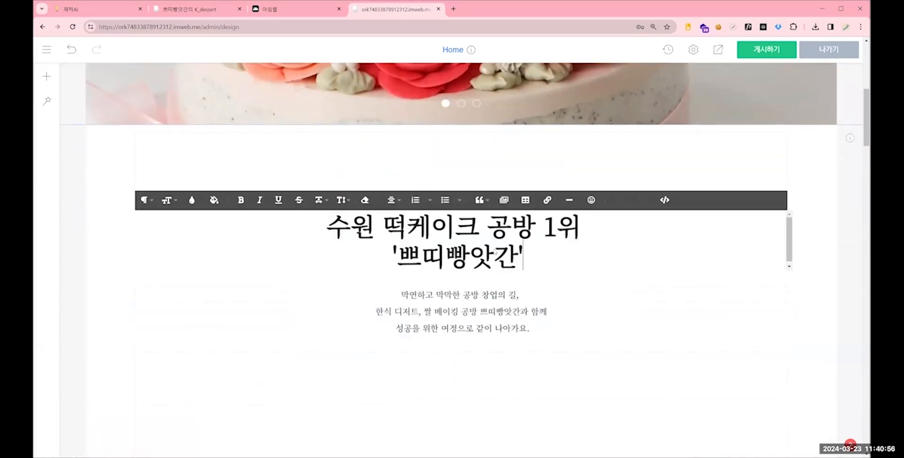
{"action": "left_click_drag", "start_coordinate": [528, 261], "coordinate": [278, 223]}
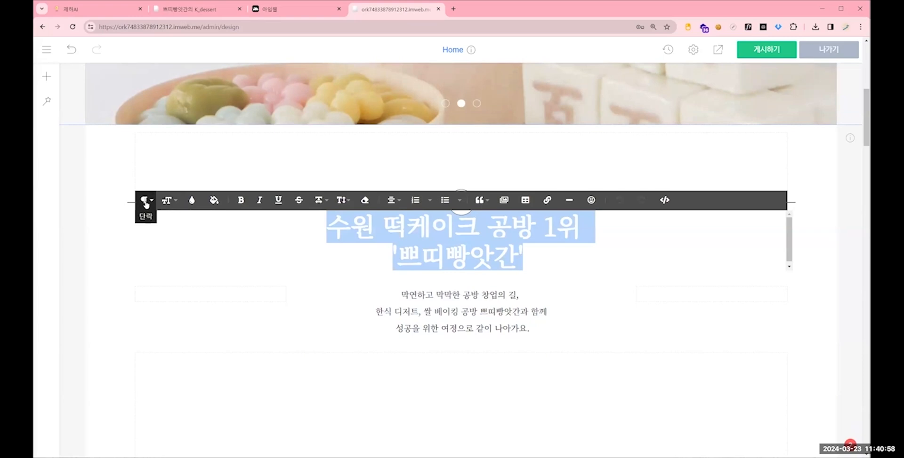
{"action": "left_click", "coordinate": [145, 201]}
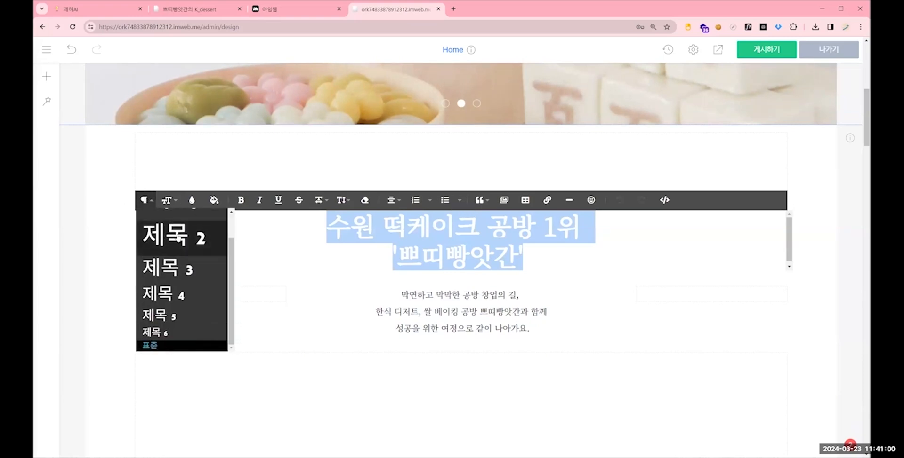
{"action": "left_click", "coordinate": [172, 236]}
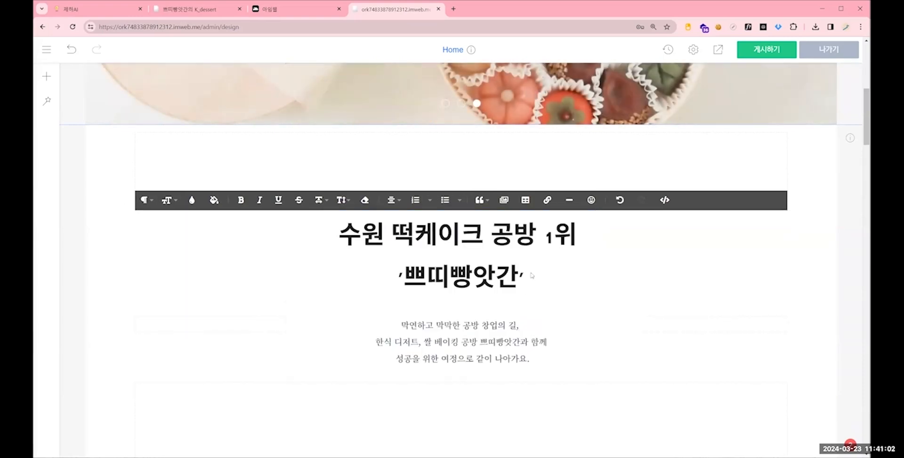
- Review the paragraph styles from 제목 1 to 표준 offered for the intro heading
{"action": "left_click_drag", "start_coordinate": [532, 276], "coordinate": [339, 232]}
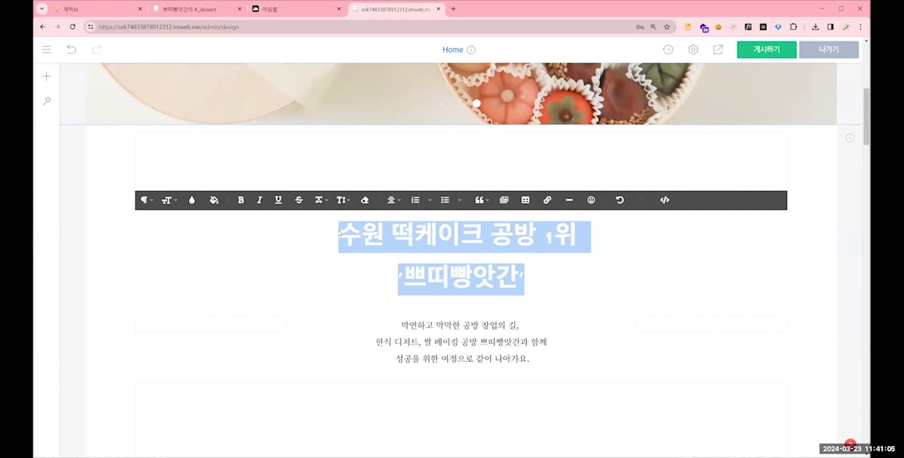
{"action": "left_click", "coordinate": [145, 200]}
{"action": "scroll", "coordinate": [198, 240], "scroll_direction": "up", "scroll_amount": 1}
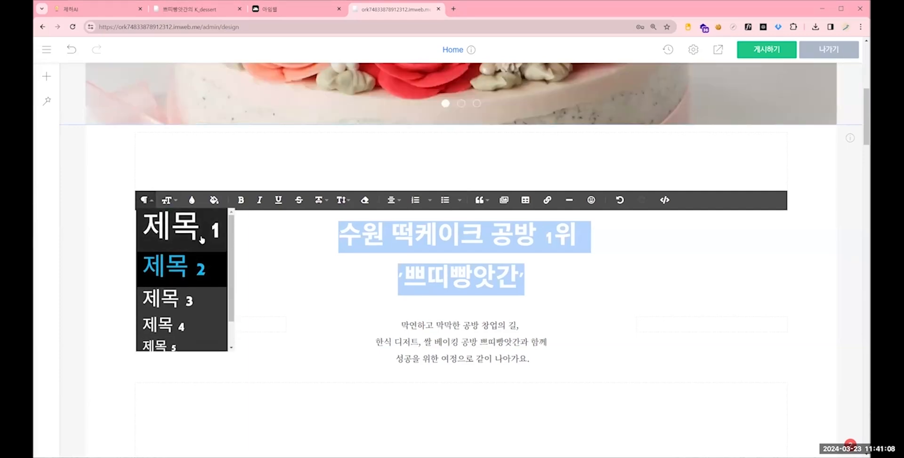
{"action": "scroll", "coordinate": [204, 278], "scroll_direction": "down", "scroll_amount": 1}
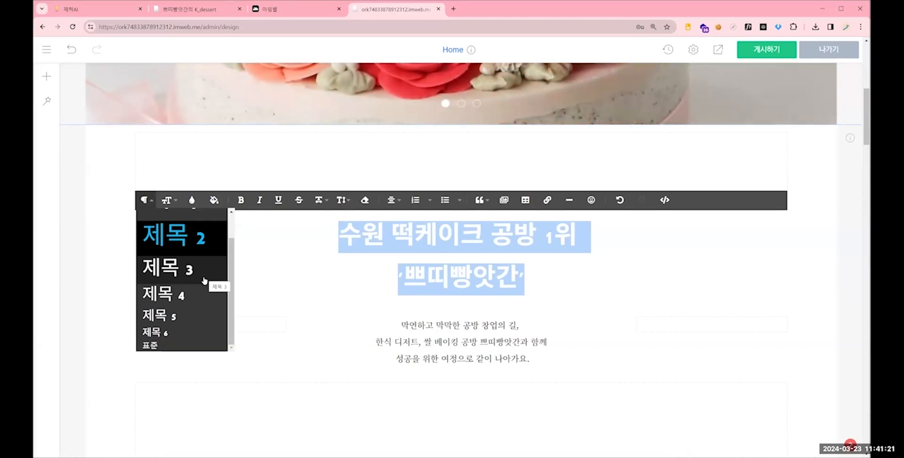
- Publish the edited home page with the intro heading in its earlier style
{"action": "scroll", "coordinate": [188, 326], "scroll_direction": "down", "scroll_amount": 1}
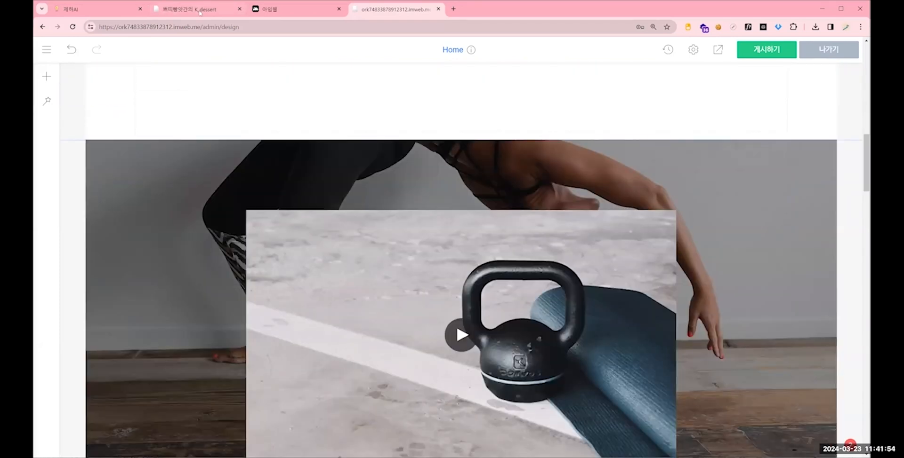
{"action": "scroll", "coordinate": [432, 203], "scroll_direction": "down", "scroll_amount": 1}
{"action": "scroll", "coordinate": [432, 203], "scroll_direction": "up", "scroll_amount": 10}
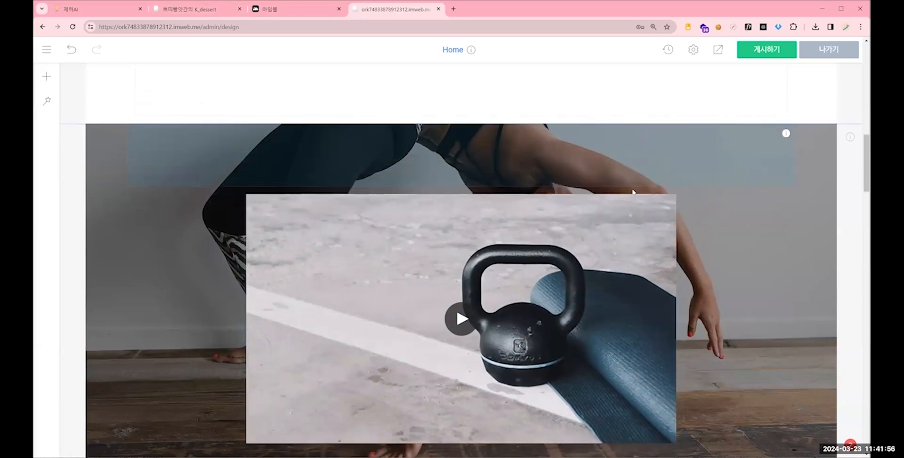
{"action": "scroll", "coordinate": [760, 329], "scroll_direction": "down", "scroll_amount": 2}
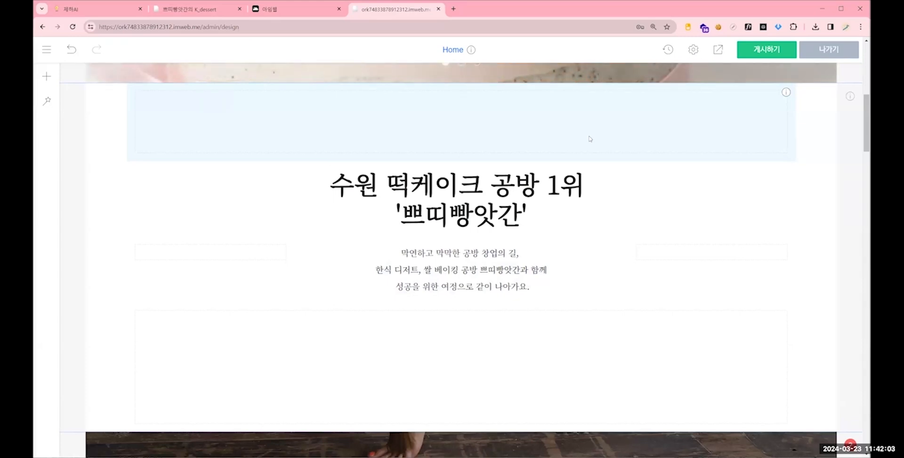
{"action": "left_click", "coordinate": [755, 57]}
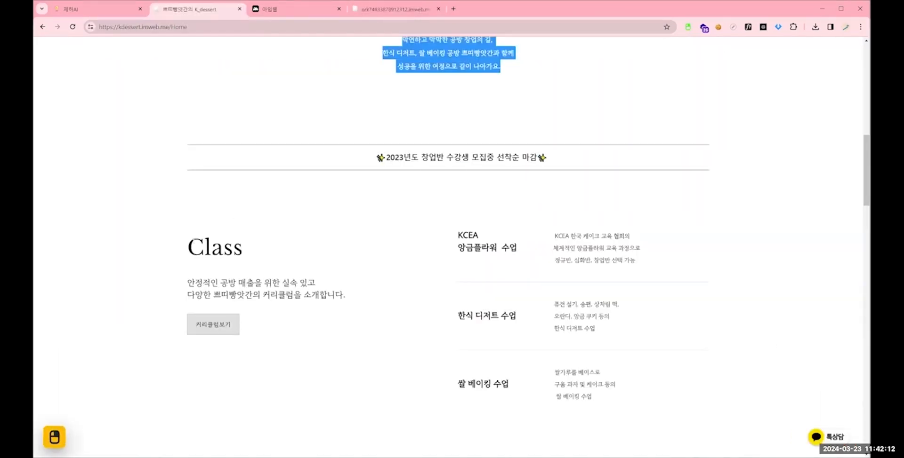
- Compare the Class section on the kdessert site with the template's video section and check the video section's options
{"action": "left_click_drag", "start_coordinate": [187, 246], "coordinate": [641, 355]}
{"action": "left_click", "coordinate": [395, 10]}
{"action": "scroll", "coordinate": [499, 207], "scroll_direction": "down", "scroll_amount": 3}
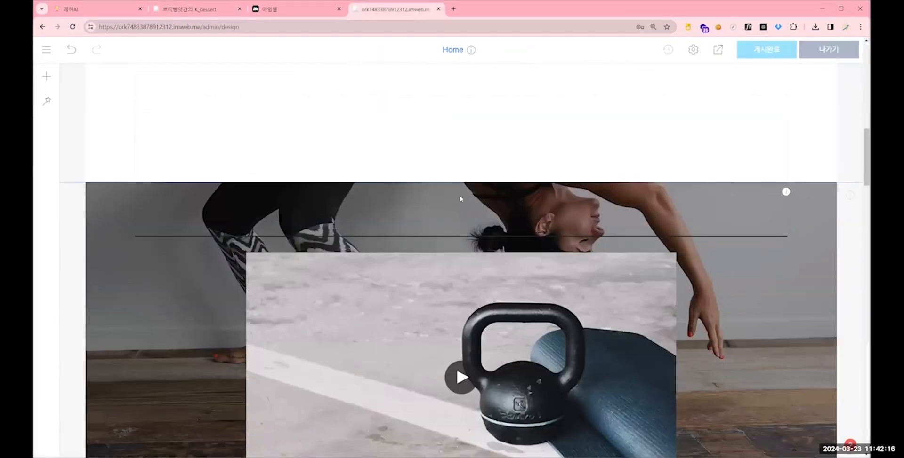
{"action": "scroll", "coordinate": [460, 198], "scroll_direction": "down", "scroll_amount": 3}
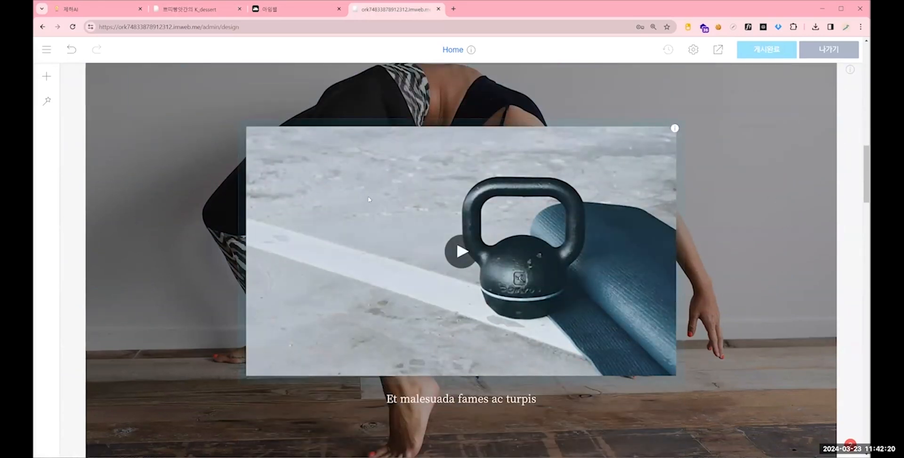
{"action": "right_click", "coordinate": [73, 171]}
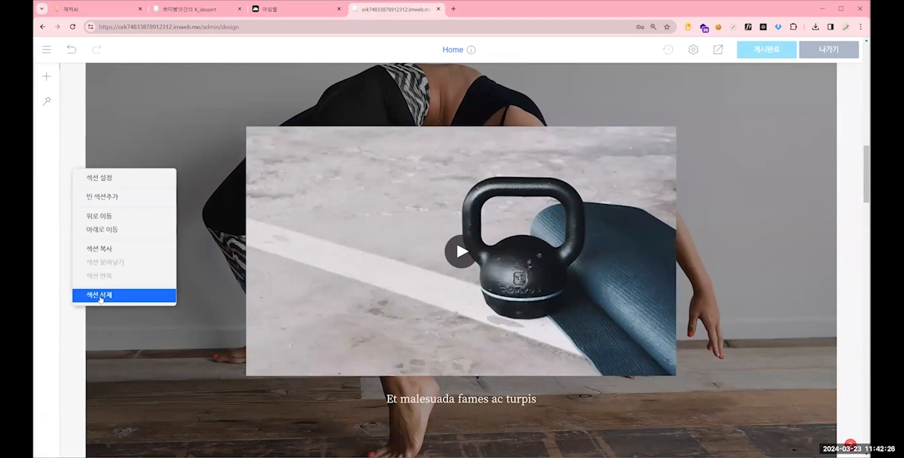
{"action": "scroll", "coordinate": [83, 105], "scroll_direction": "up", "scroll_amount": 1}
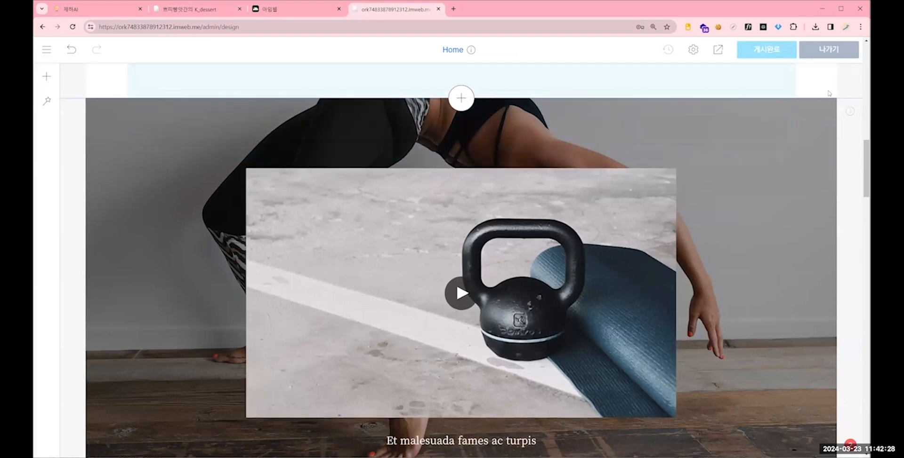
- Delete the yoga video section below the intro text, and undo and redo that deletion
{"action": "scroll", "coordinate": [837, 278], "scroll_direction": "down", "scroll_amount": 4}
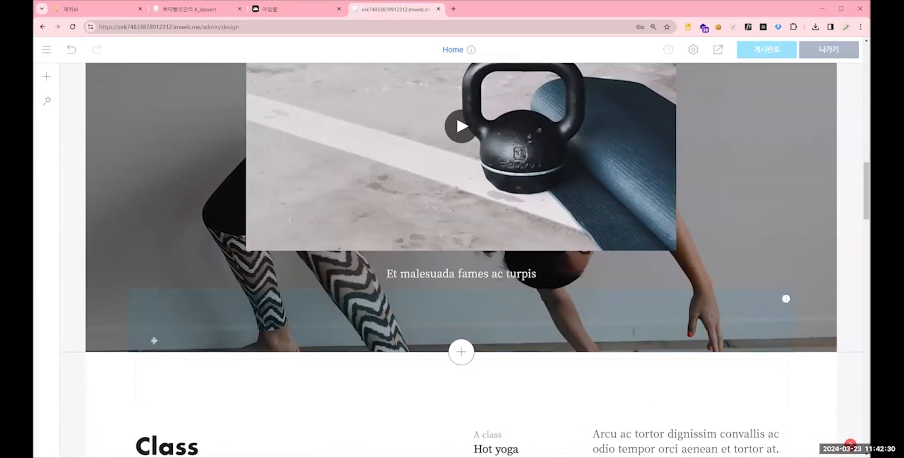
{"action": "scroll", "coordinate": [130, 337], "scroll_direction": "up", "scroll_amount": 3}
{"action": "right_click", "coordinate": [72, 171]}
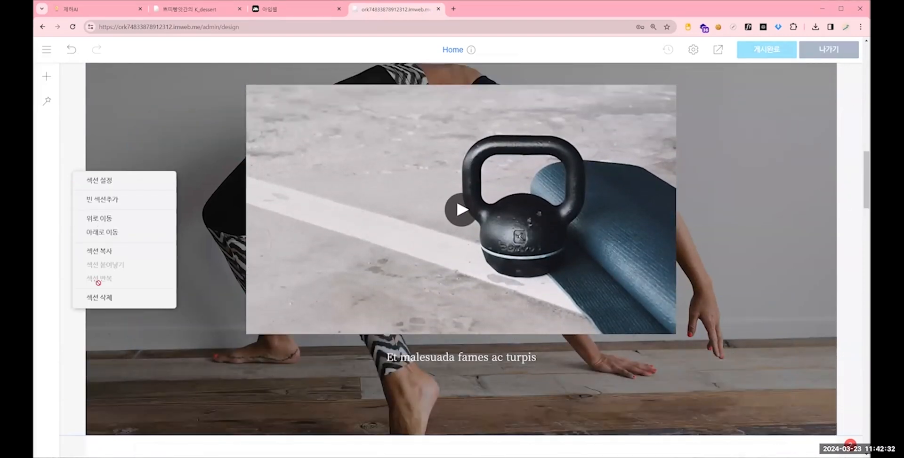
{"action": "key", "text": "Return"}
{"action": "left_click", "coordinate": [485, 246]}
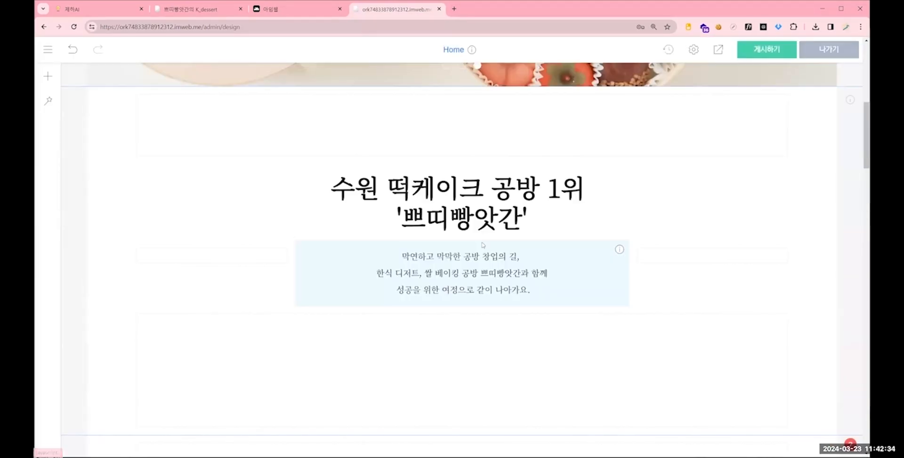
{"action": "scroll", "coordinate": [523, 282], "scroll_direction": "up", "scroll_amount": 3}
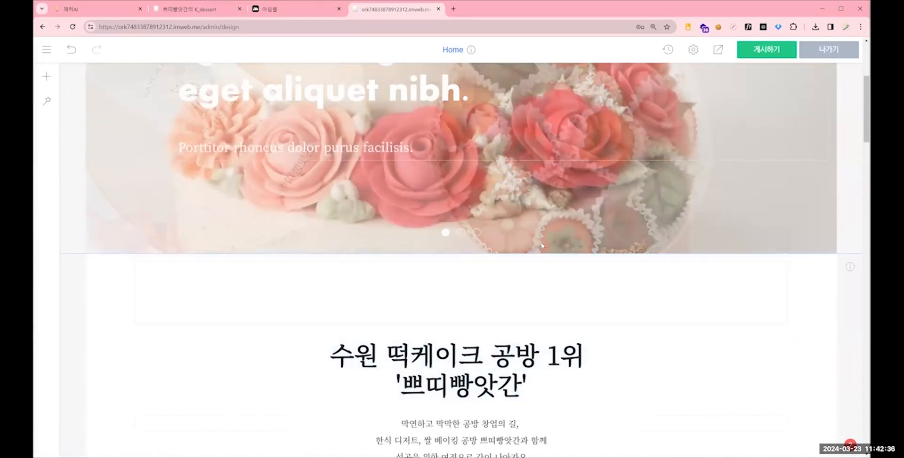
{"action": "scroll", "coordinate": [540, 256], "scroll_direction": "down", "scroll_amount": 5}
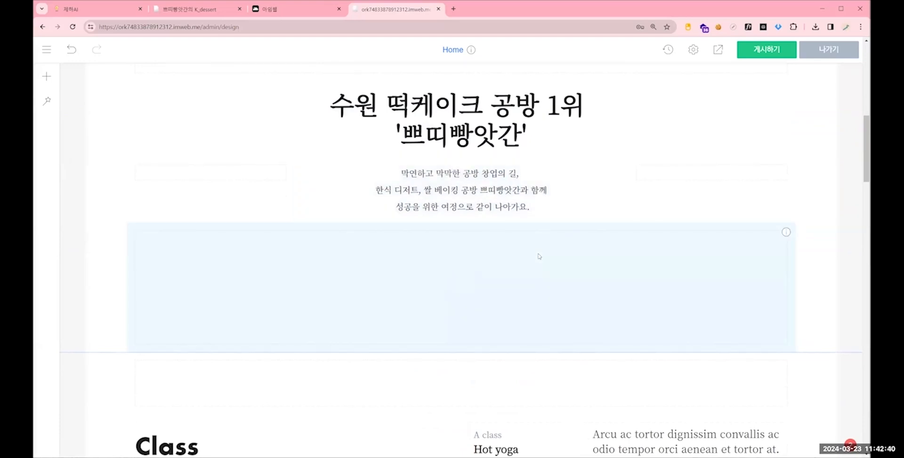
{"action": "left_click", "coordinate": [73, 50]}
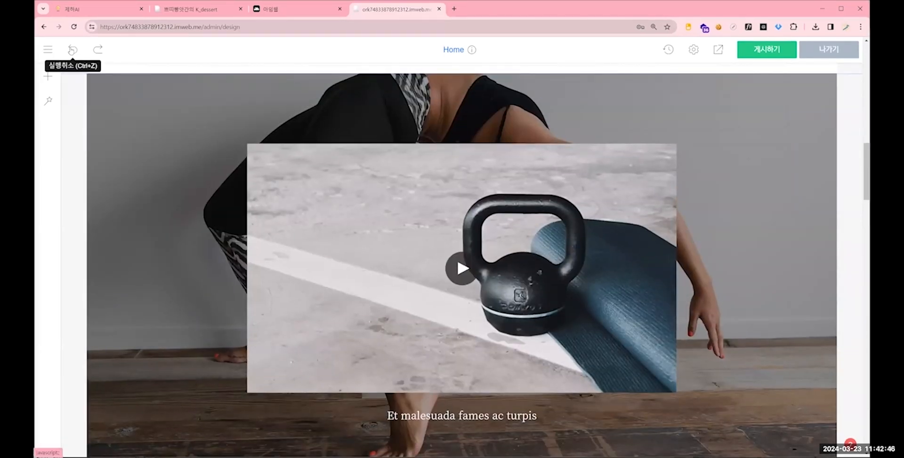
{"action": "left_click", "coordinate": [97, 50]}
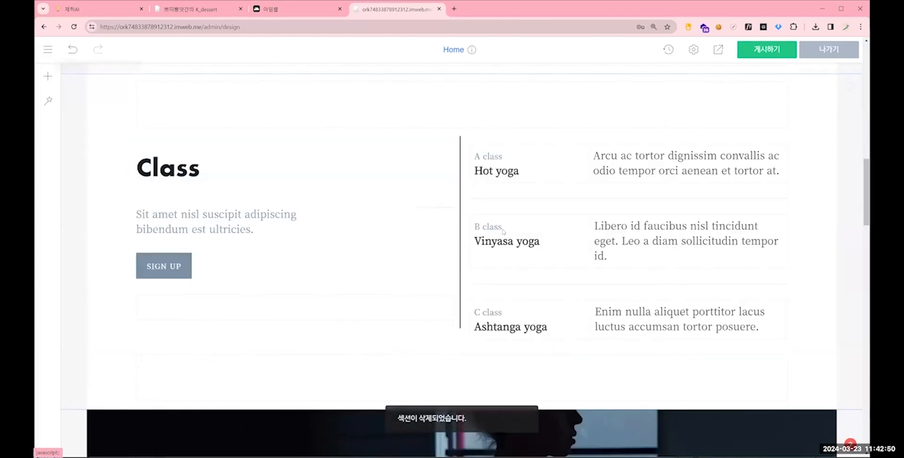
- Examine the Class section's heading, description and three class entries on the kdessert site
{"action": "left_click", "coordinate": [193, 10]}
{"action": "scroll", "coordinate": [249, 177], "scroll_direction": "down", "scroll_amount": 1}
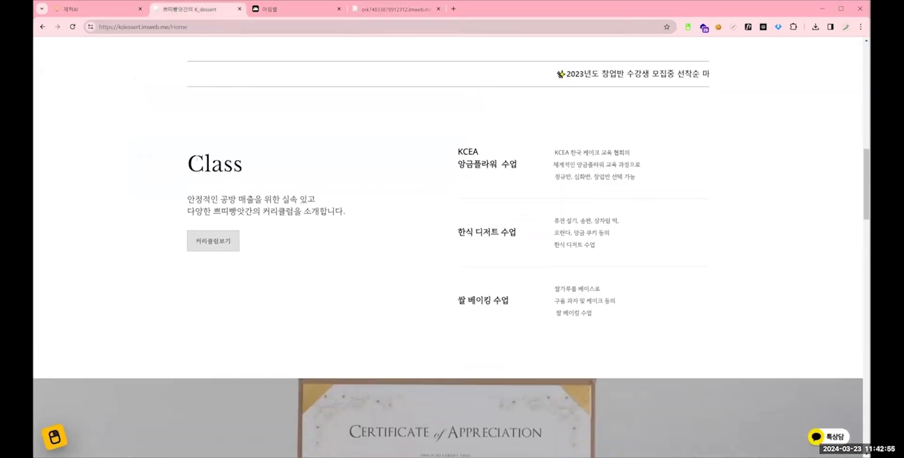
{"action": "left_click_drag", "start_coordinate": [204, 164], "coordinate": [578, 222]}
{"action": "left_click", "coordinate": [239, 104]}
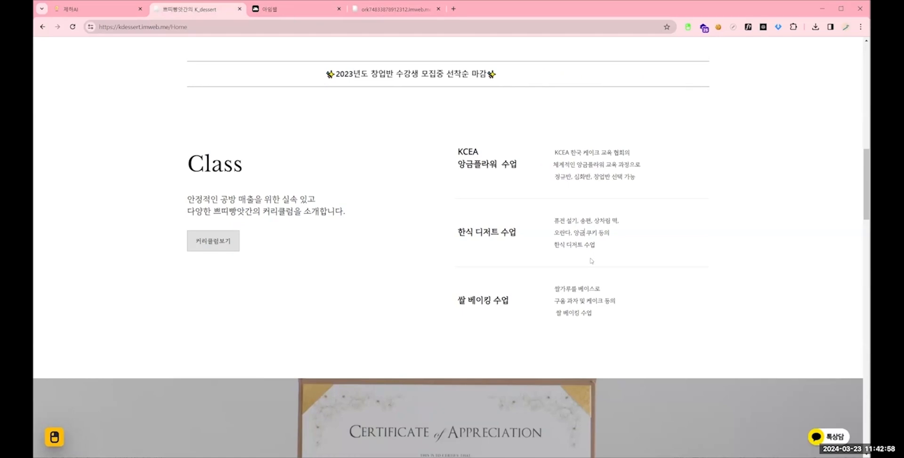
- In the imweb editor, change the Class heading to the 표준 paragraph style and set its font size to 36
{"action": "left_click", "coordinate": [382, 10]}
{"action": "left_click", "coordinate": [175, 182]}
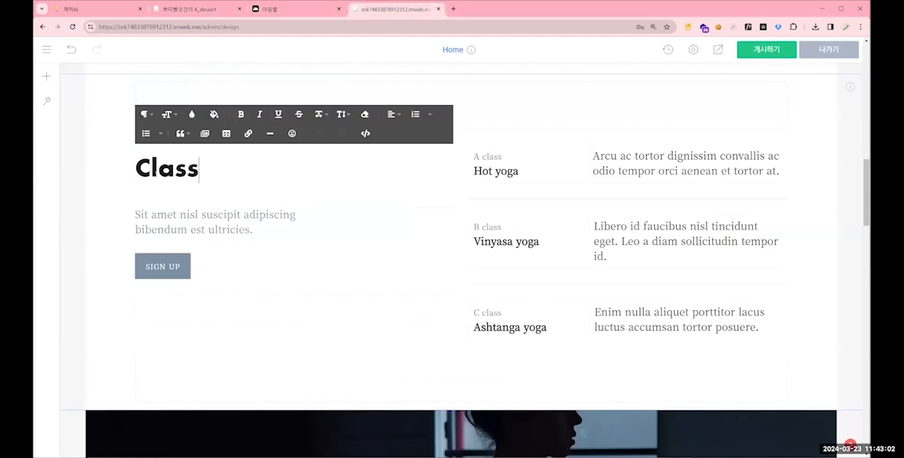
{"action": "double_click", "coordinate": [198, 167]}
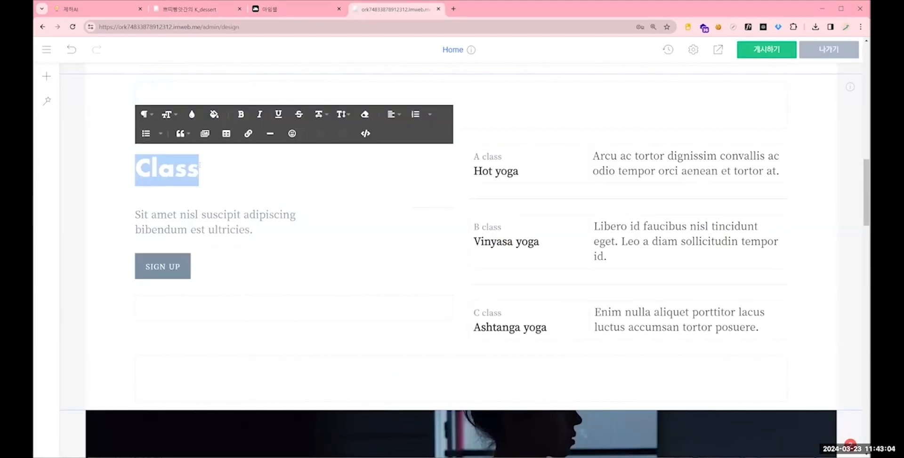
{"action": "left_click", "coordinate": [144, 115]}
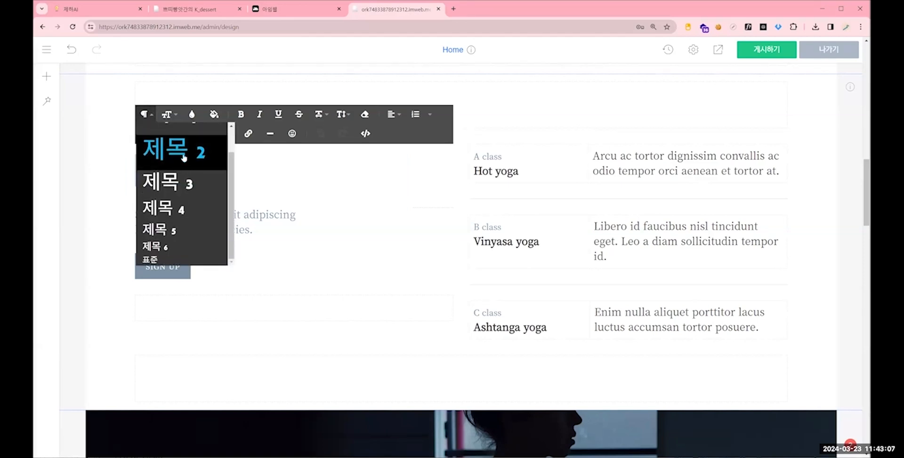
{"action": "scroll", "coordinate": [186, 156], "scroll_direction": "down", "scroll_amount": 3}
{"action": "scroll", "coordinate": [188, 202], "scroll_direction": "up", "scroll_amount": 4}
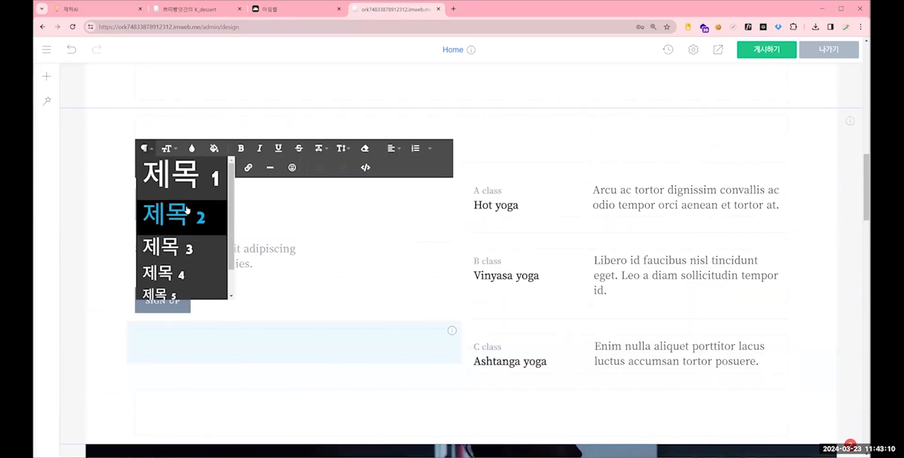
{"action": "scroll", "coordinate": [183, 282], "scroll_direction": "down", "scroll_amount": 2}
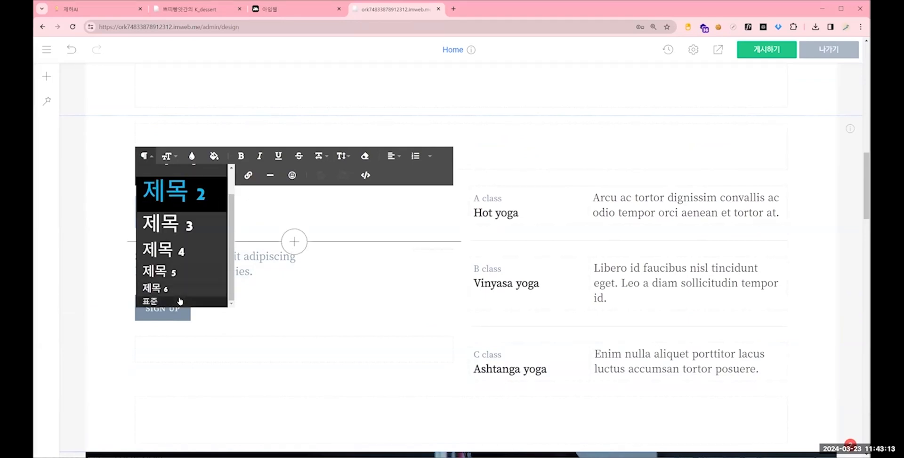
{"action": "left_click", "coordinate": [177, 301]}
{"action": "left_click", "coordinate": [167, 156]}
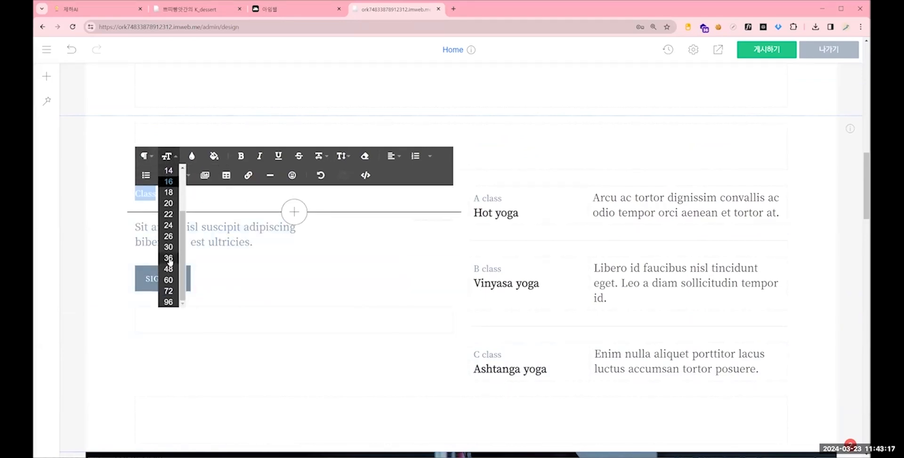
{"action": "left_click", "coordinate": [168, 258]}
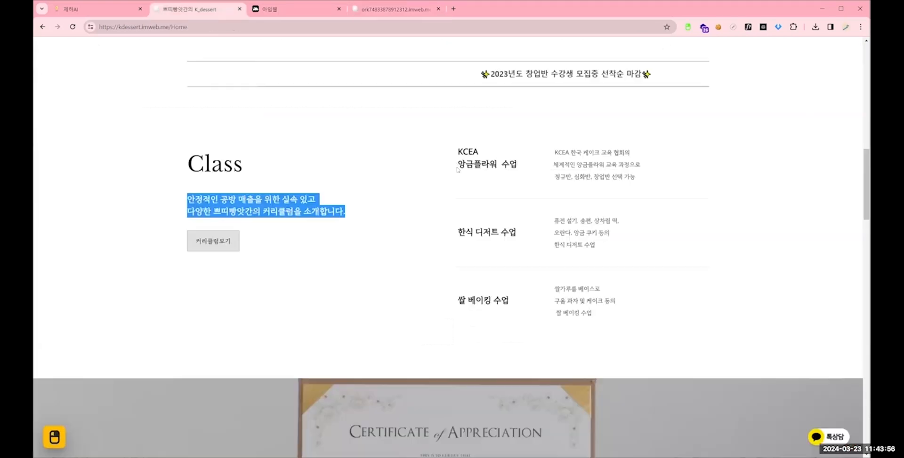
- Replace the "A class Hot yoga" title with "KCEA 앙금플라워 수업" copied from the kdessert site's first class entry
{"action": "triple_click", "coordinate": [458, 167]}
{"action": "key", "text": "ctrl+c"}
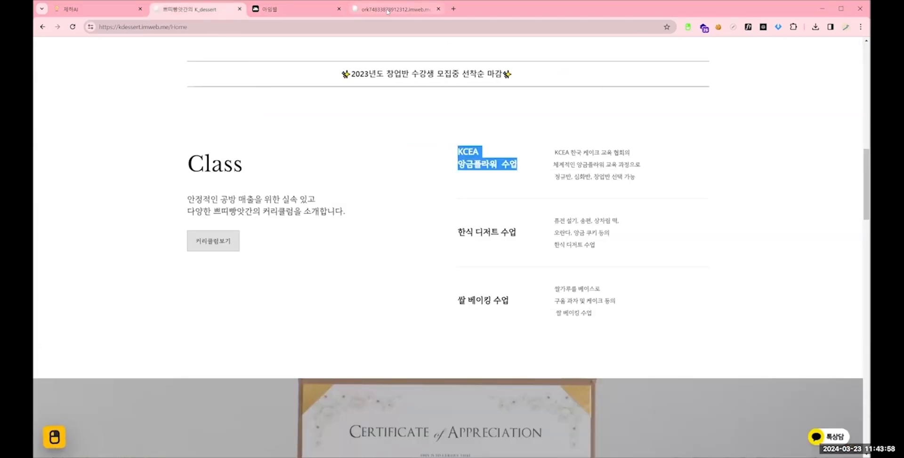
{"action": "left_click", "coordinate": [387, 11]}
{"action": "left_click", "coordinate": [522, 213]}
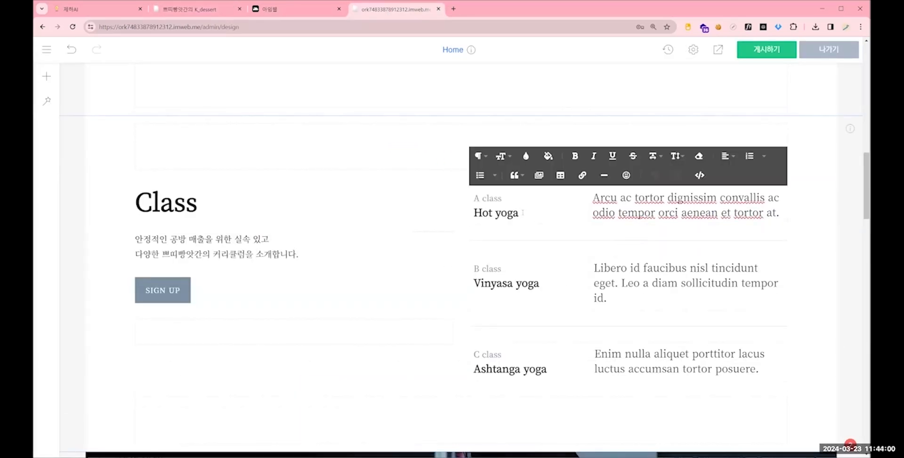
{"action": "left_click_drag", "start_coordinate": [522, 213], "coordinate": [472, 198]}
{"action": "key", "text": "ctrl+v"}
{"action": "left_click_drag", "start_coordinate": [538, 216], "coordinate": [471, 197]}
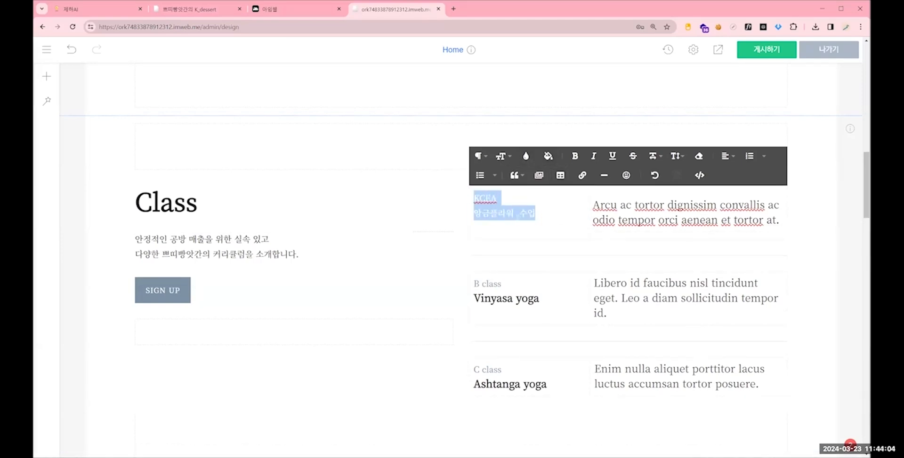
{"action": "left_click", "coordinate": [397, 147]}
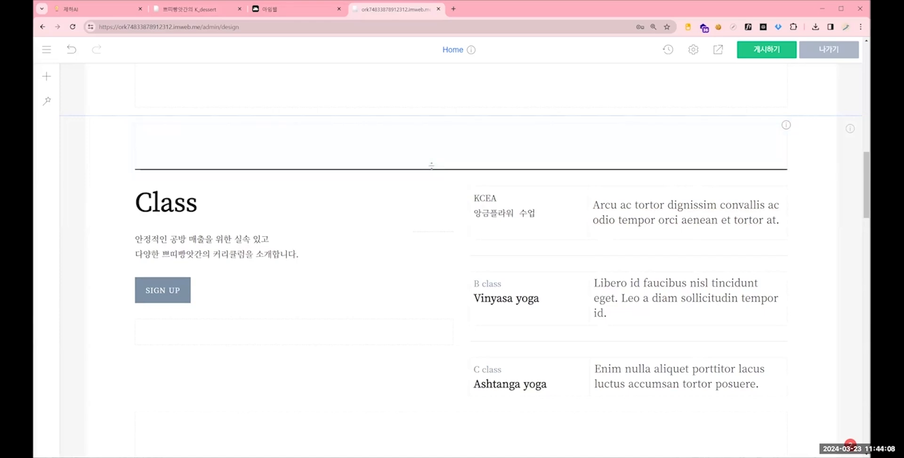
- Check the class entries on the kdessert site and open the "KCEA 앙금플라워 수업" title in the imweb editor for editing
{"action": "left_click", "coordinate": [193, 9]}
{"action": "left_click", "coordinate": [715, 252]}
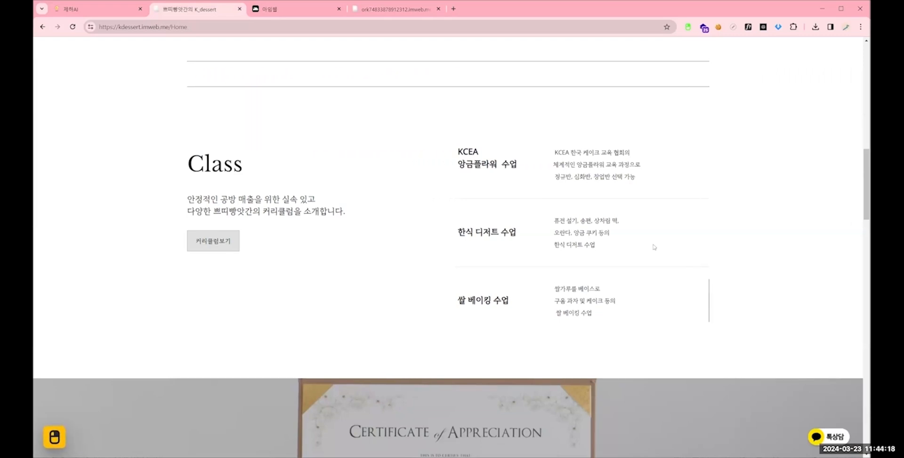
{"action": "left_click", "coordinate": [394, 11]}
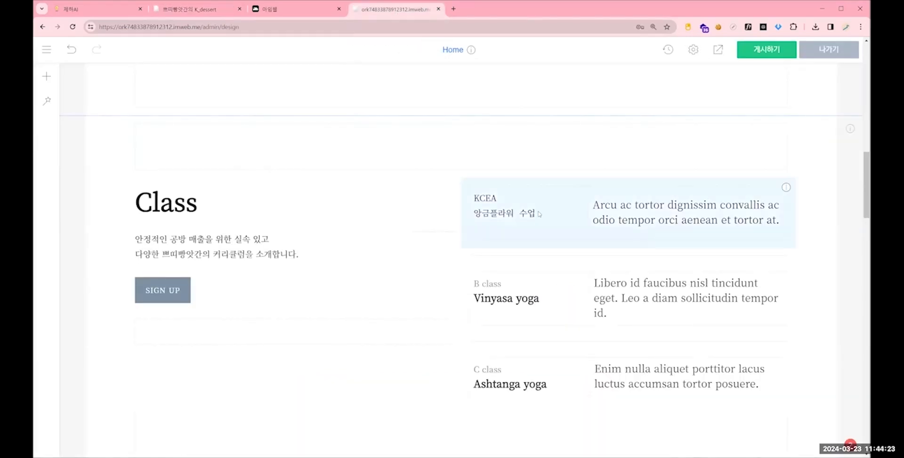
{"action": "left_click", "coordinate": [539, 215]}
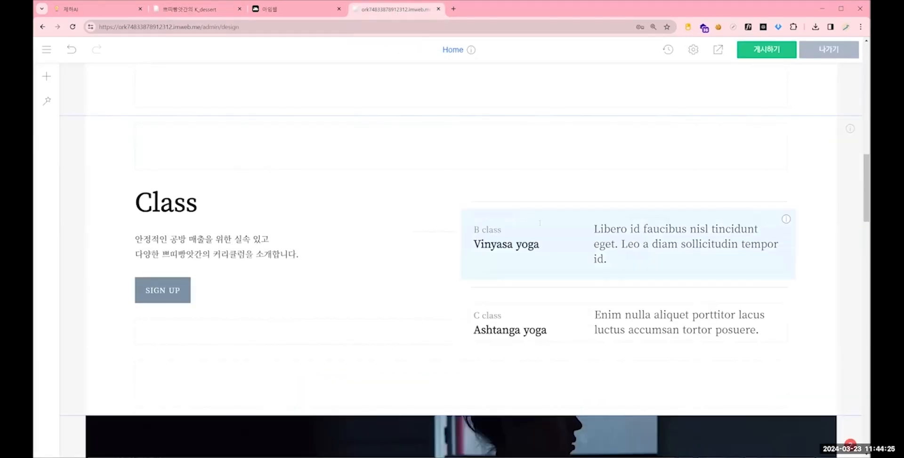
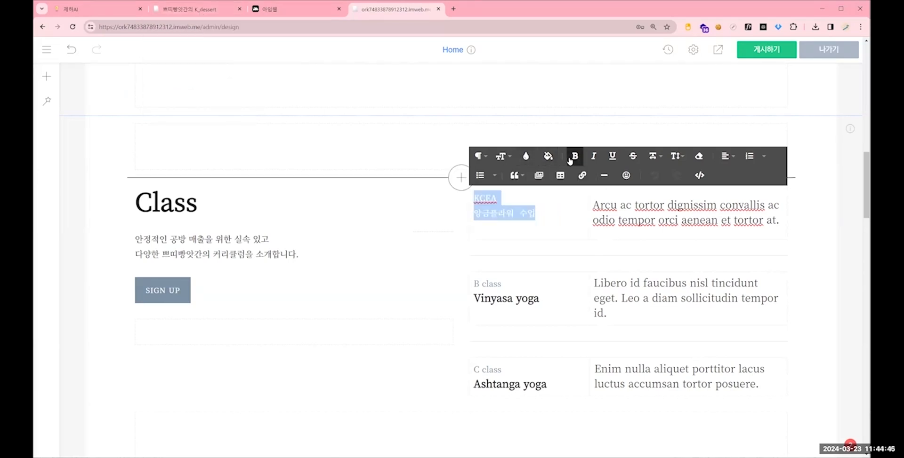
- Bold the "KCEA 앙금플라워 수업" title and replace the placeholder description beside it with the matching description copied from the kdessert site
{"action": "left_click", "coordinate": [545, 208]}
{"action": "left_click", "coordinate": [434, 111]}
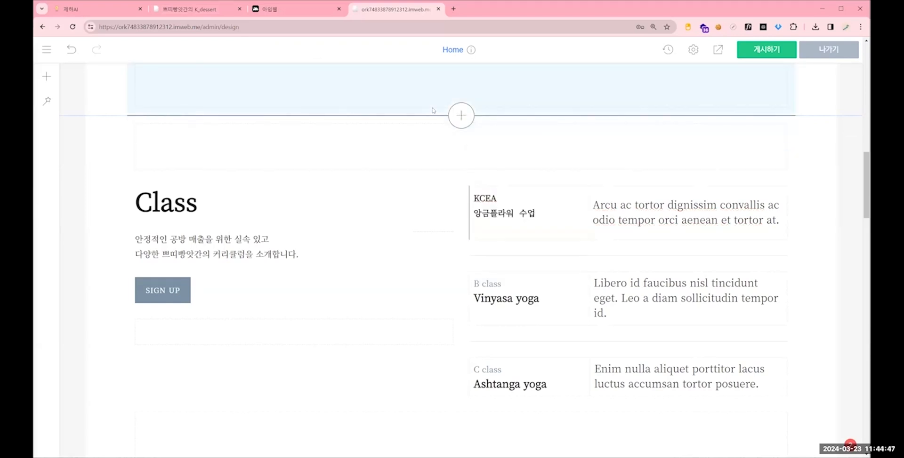
{"action": "left_click", "coordinate": [201, 14]}
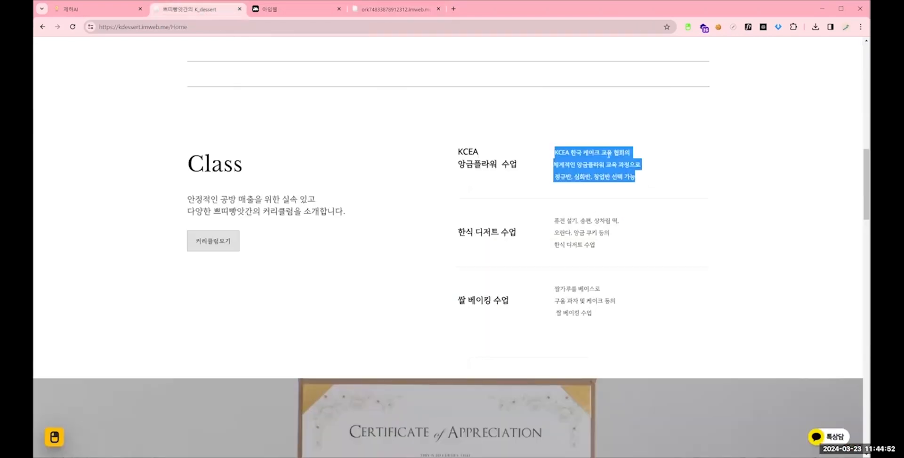
{"action": "left_click", "coordinate": [395, 9]}
{"action": "left_click", "coordinate": [659, 213]}
{"action": "key", "text": "ctrl+a"}
{"action": "type", "text": "KCEA 한국 케이크 교육 협회의 체계적인 앙금플라워 교육 과정으로 정규반, 심화반, 창업반 선택 가능"}
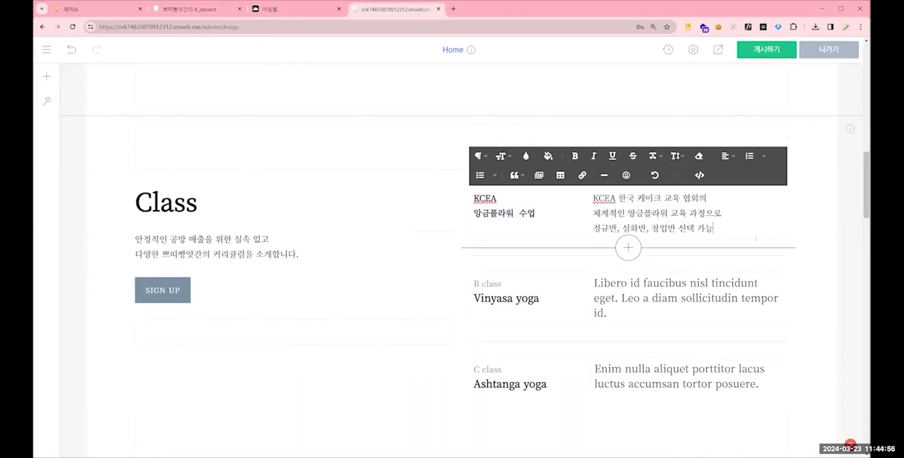
- Compare the title and description text of the first class entry on the kdessert site with the rebuilt entry
{"action": "left_click", "coordinate": [190, 10]}
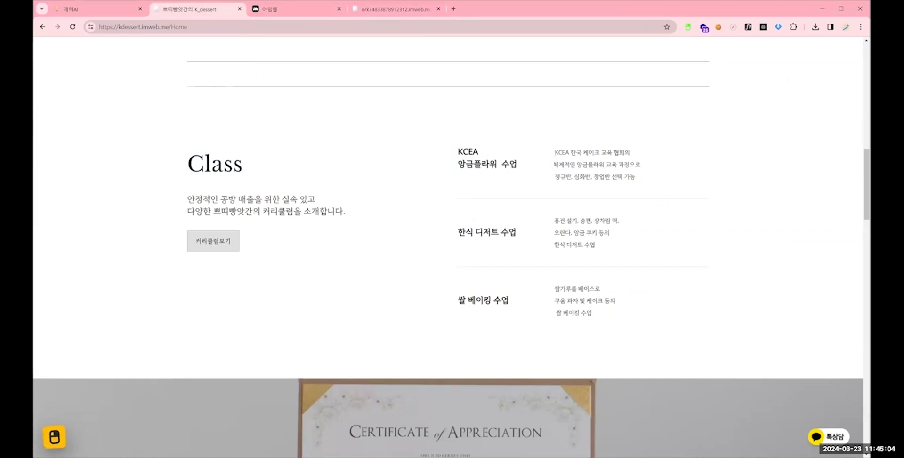
{"action": "left_click_drag", "start_coordinate": [554, 152], "coordinate": [639, 187]}
{"action": "left_click", "coordinate": [640, 186]}
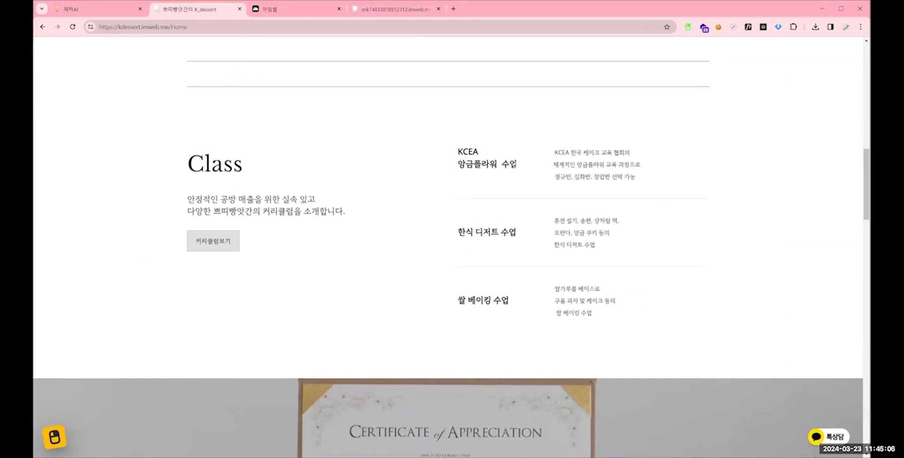
{"action": "left_click_drag", "start_coordinate": [516, 165], "coordinate": [454, 154]}
{"action": "left_click_drag", "start_coordinate": [554, 153], "coordinate": [643, 184]}
{"action": "left_click", "coordinate": [643, 184]}
{"action": "key", "text": "ctrl+Tab"}
{"action": "key", "text": "ctrl+Tab"}
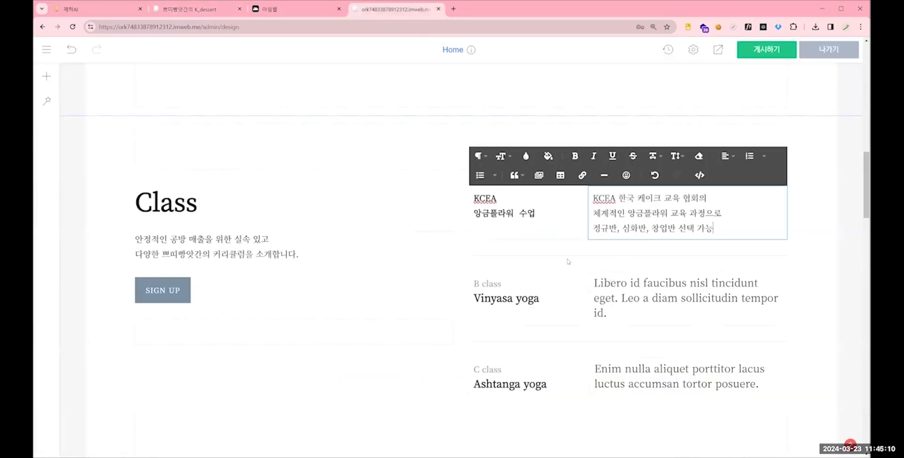
- Reduce the font size of the three-line description in the first class entry
{"action": "left_click_drag", "start_coordinate": [536, 216], "coordinate": [479, 198]}
{"action": "left_click_drag", "start_coordinate": [592, 198], "coordinate": [714, 229]}
{"action": "left_click", "coordinate": [503, 162]}
{"action": "left_click", "coordinate": [512, 180]}
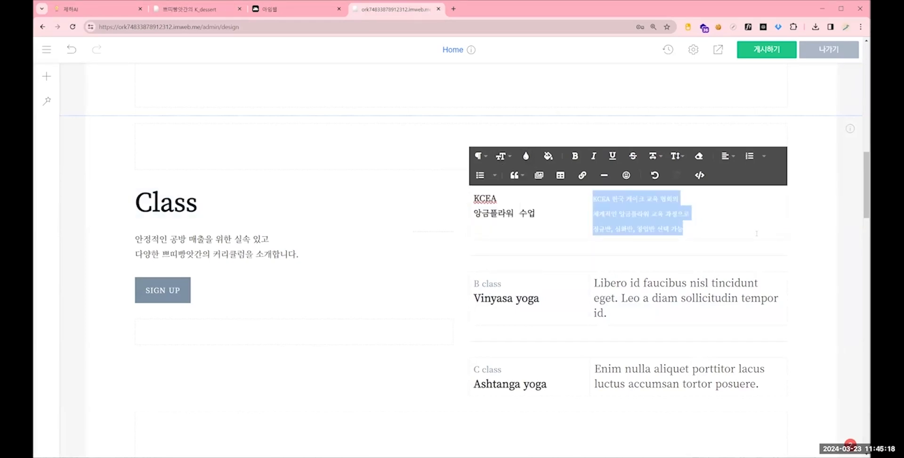
{"action": "left_click", "coordinate": [631, 240]}
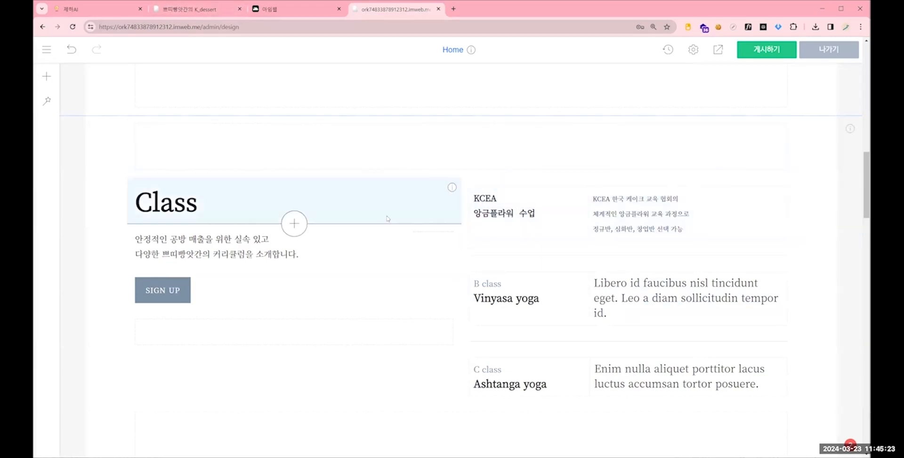
- Check the "2023년도 창업반 수강생 모집 중" banner on the kdessert site and the page its link opens
{"action": "scroll", "coordinate": [295, 221], "scroll_direction": "down", "scroll_amount": 2}
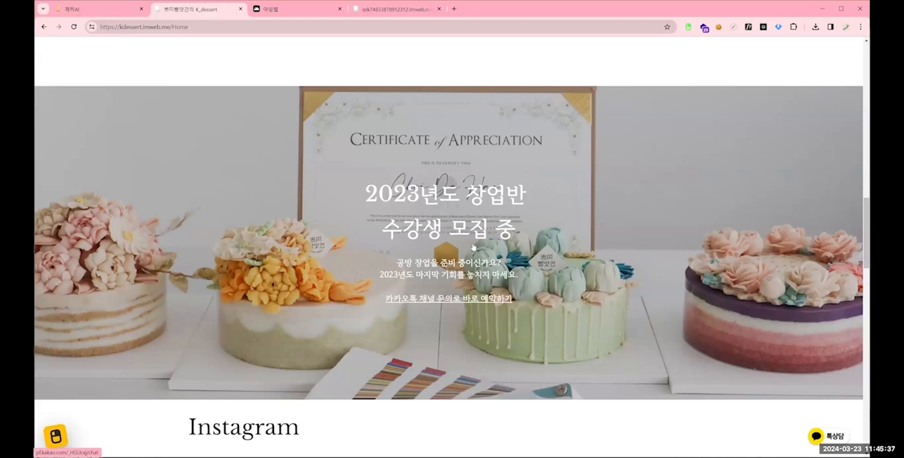
{"action": "left_click", "coordinate": [476, 157]}
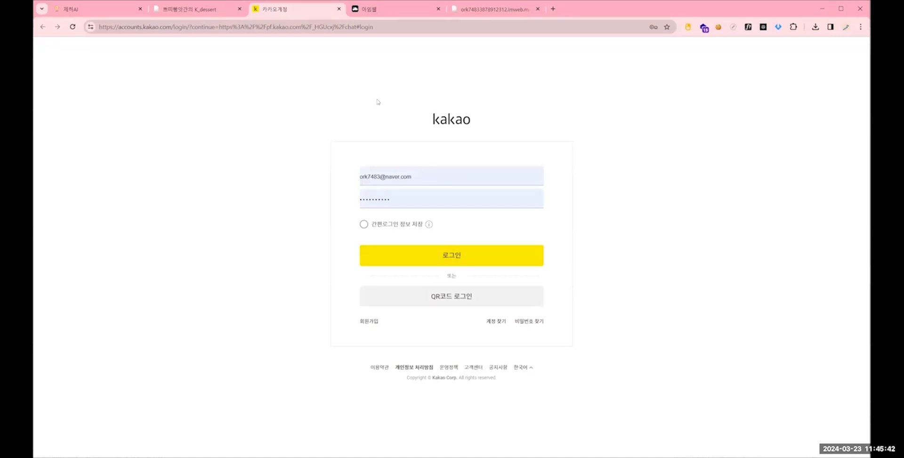
{"action": "left_click", "coordinate": [338, 9]}
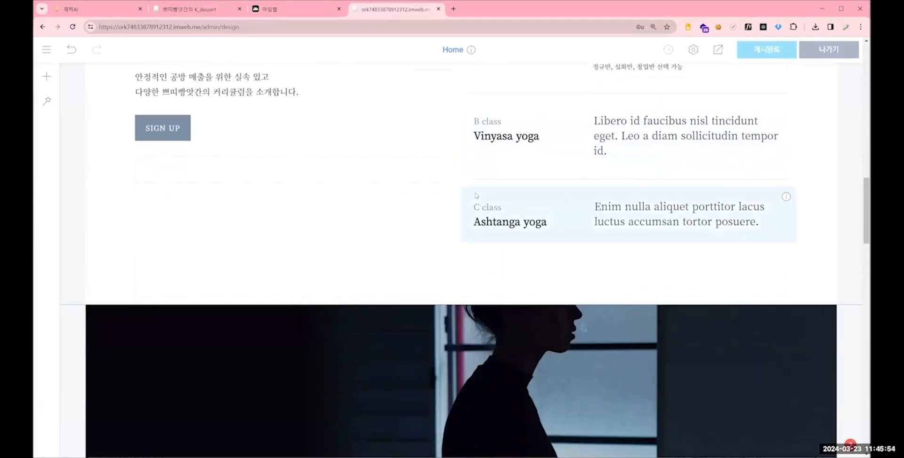
{"action": "scroll", "coordinate": [475, 196], "scroll_direction": "down", "scroll_amount": 5}
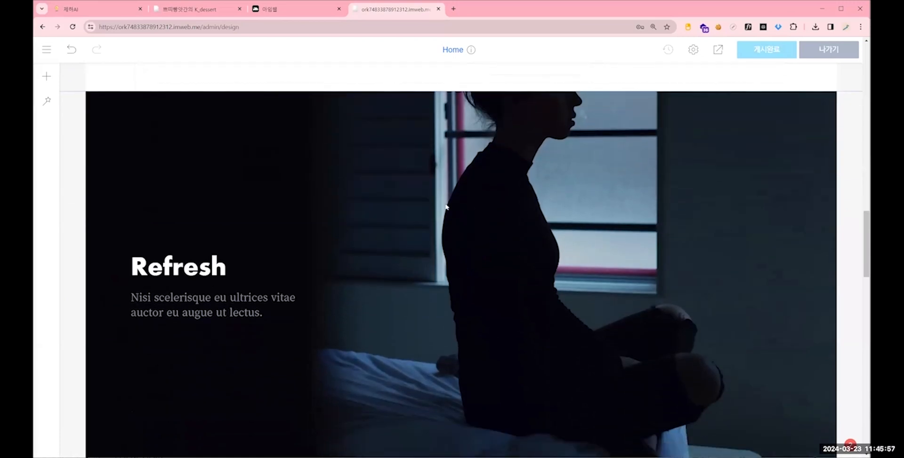
{"action": "right_click", "coordinate": [475, 177]}
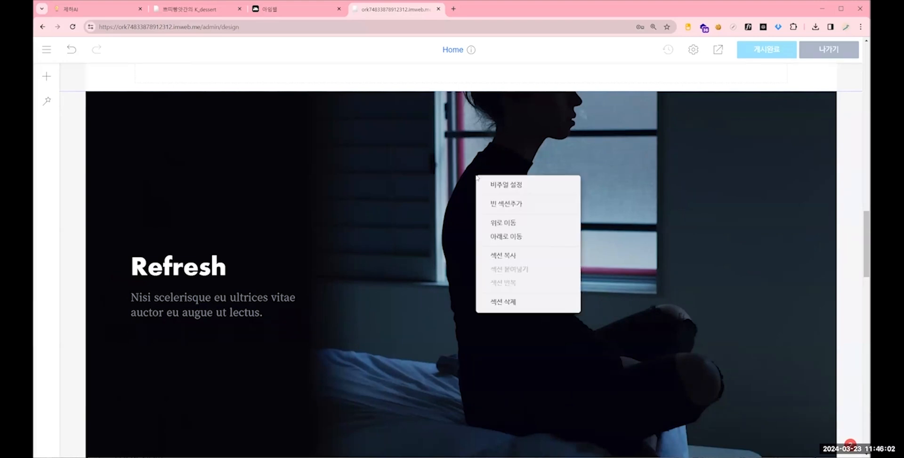
{"action": "left_click", "coordinate": [512, 186]}
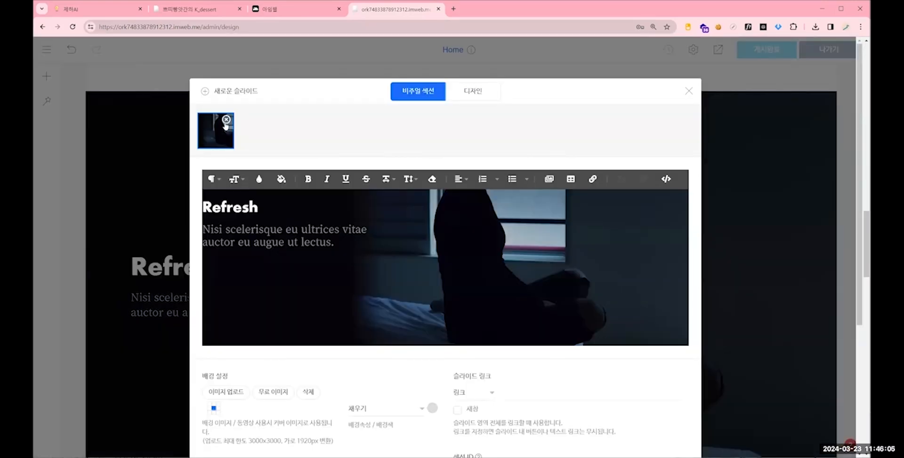
{"action": "scroll", "coordinate": [242, 334], "scroll_direction": "down", "scroll_amount": 1}
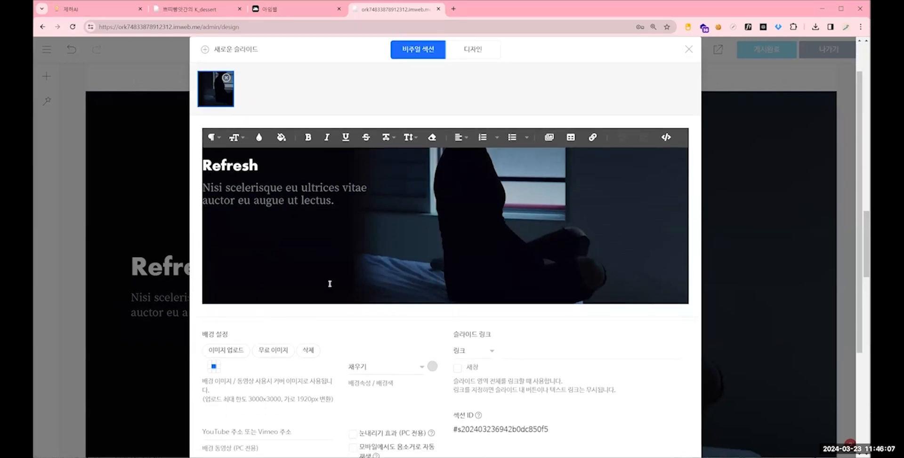
{"action": "left_click", "coordinate": [223, 351]}
{"action": "left_click", "coordinate": [198, 121]}
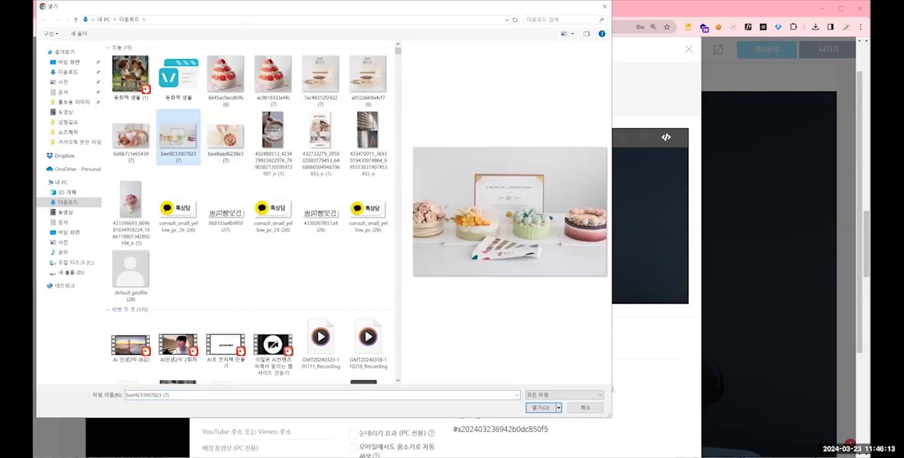
{"action": "double_click", "coordinate": [198, 121]}
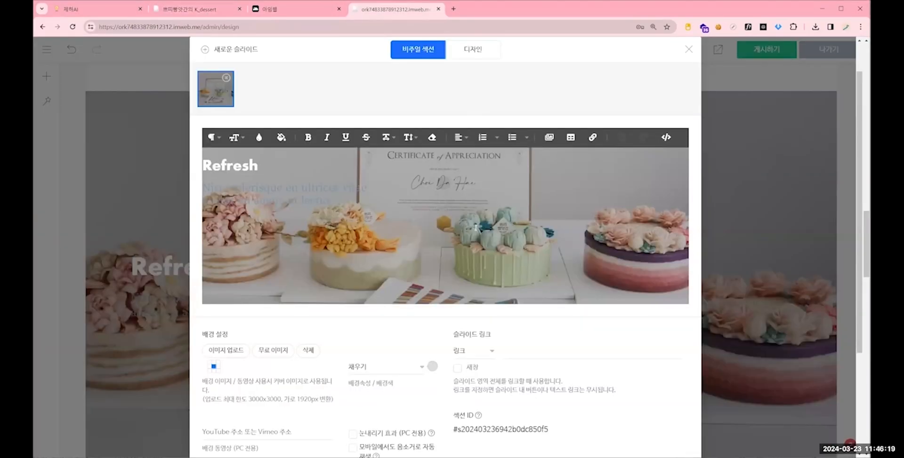
- Check the banner wording on the kdessert site and replace the "Refresh" heading with "창업생 수강생 모집중!"
{"action": "left_click", "coordinate": [198, 9]}
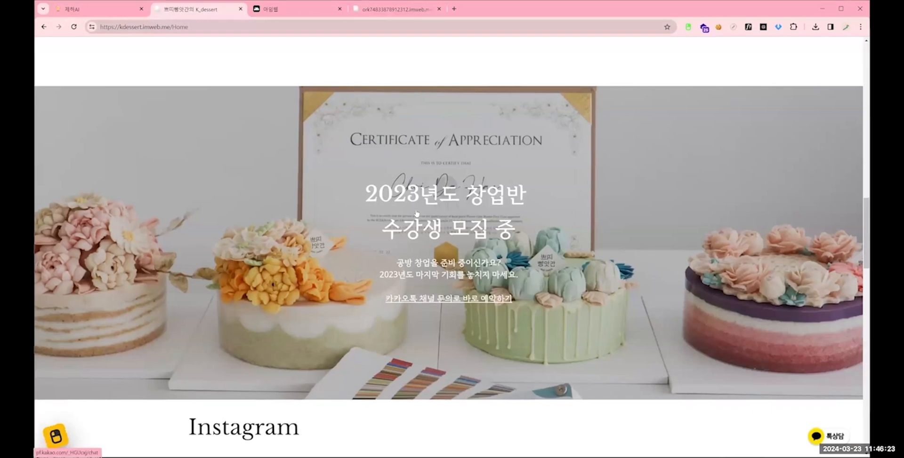
{"action": "left_click", "coordinate": [395, 9]}
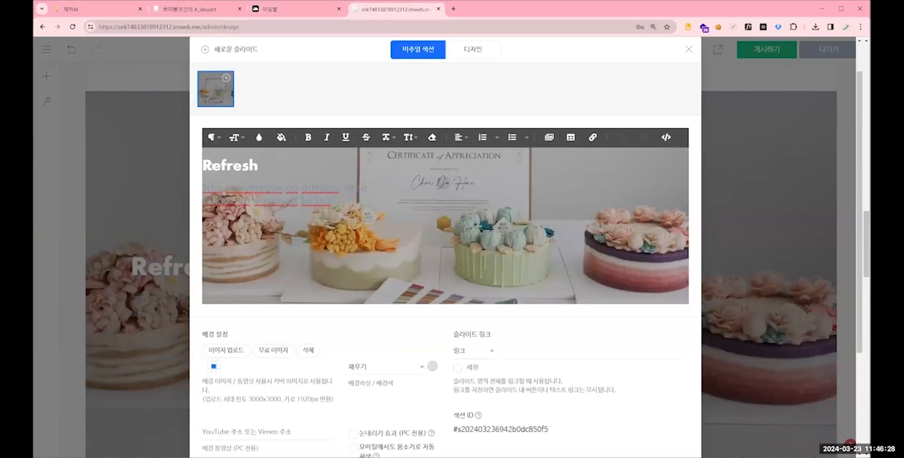
{"action": "left_click_drag", "start_coordinate": [211, 166], "coordinate": [323, 165]}
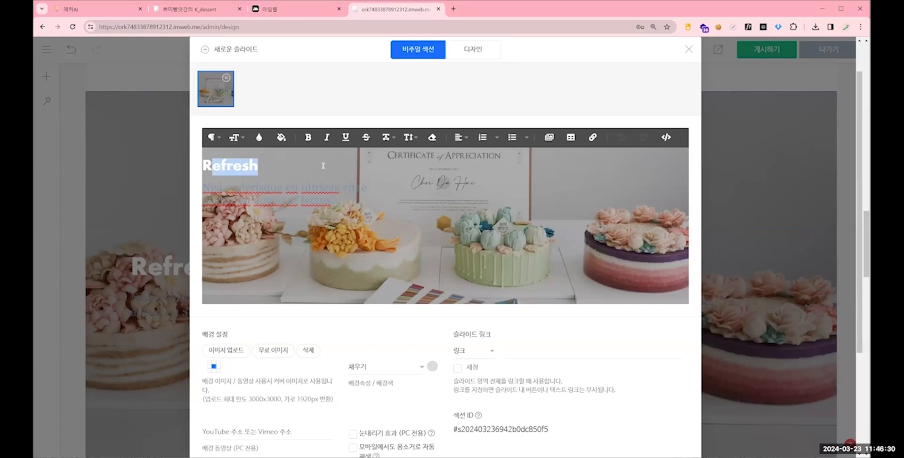
{"action": "left_click", "coordinate": [323, 190]}
{"action": "left_click_drag", "start_coordinate": [211, 165], "coordinate": [285, 164]}
{"action": "type", "text": "창업새"}
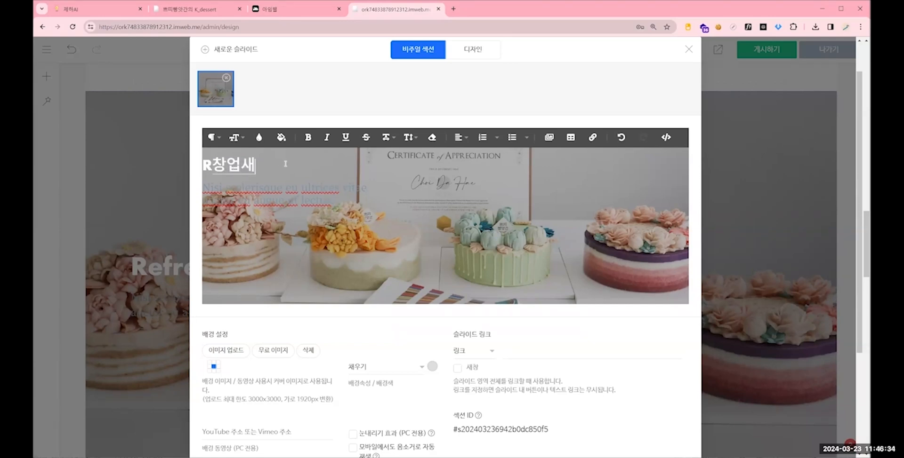
{"action": "type", "text": "ㅇ 수강생 모집중!"}
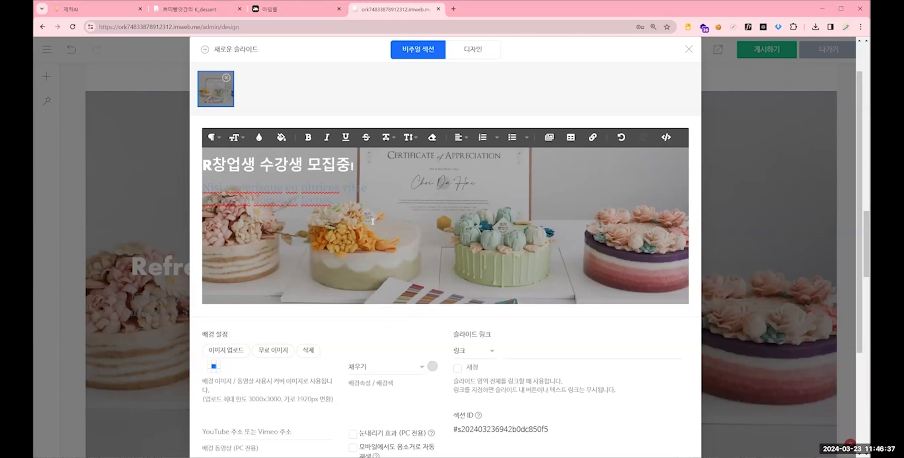
{"action": "left_click", "coordinate": [213, 165]}
{"action": "key", "text": "BackSpace"}
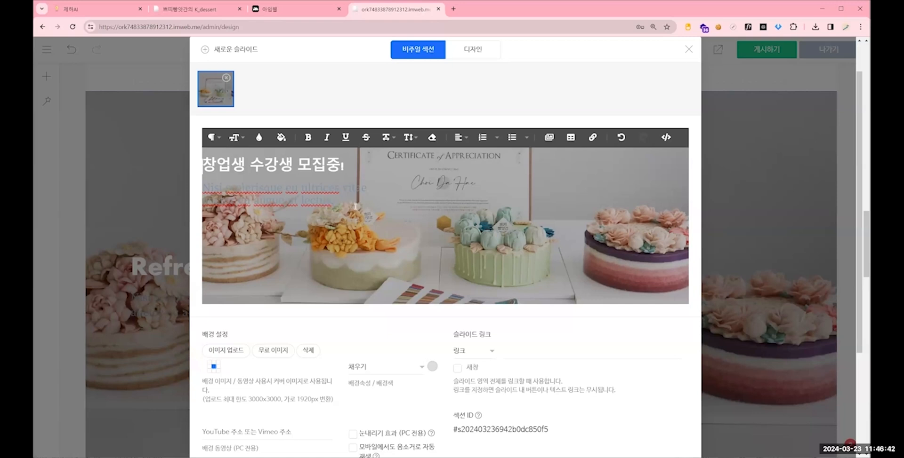
- Apply a smaller paragraph style to the slide's heading and centre the heading and the text below it
{"action": "left_click_drag", "start_coordinate": [352, 202], "coordinate": [264, 187]}
{"action": "left_click", "coordinate": [346, 196]}
{"action": "left_click_drag", "start_coordinate": [346, 201], "coordinate": [273, 145]}
{"action": "left_click", "coordinate": [211, 140]}
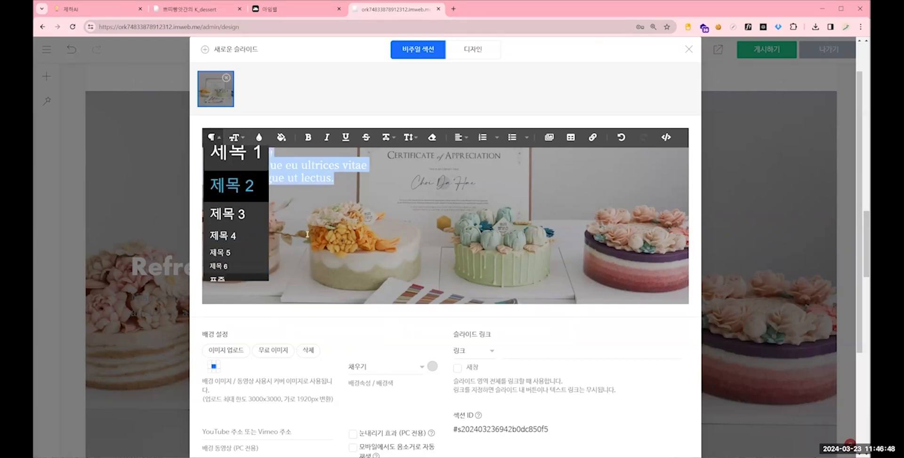
{"action": "left_click", "coordinate": [231, 266]}
{"action": "left_click", "coordinate": [460, 138]}
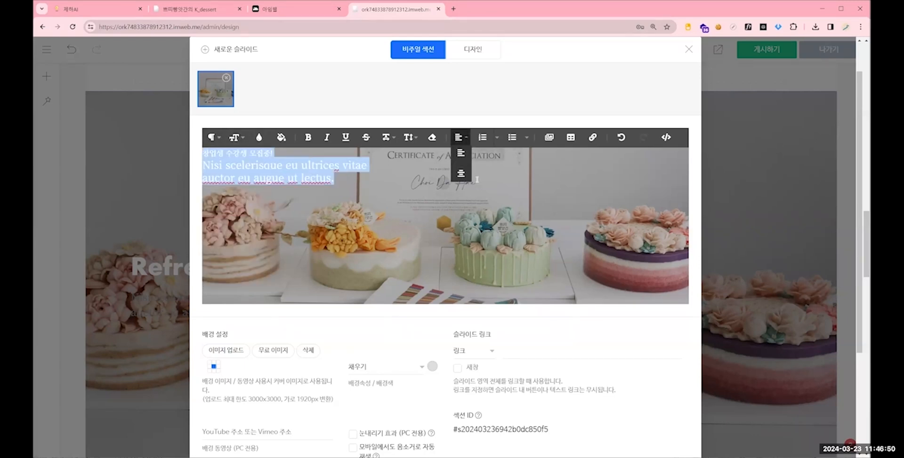
{"action": "left_click", "coordinate": [461, 165]}
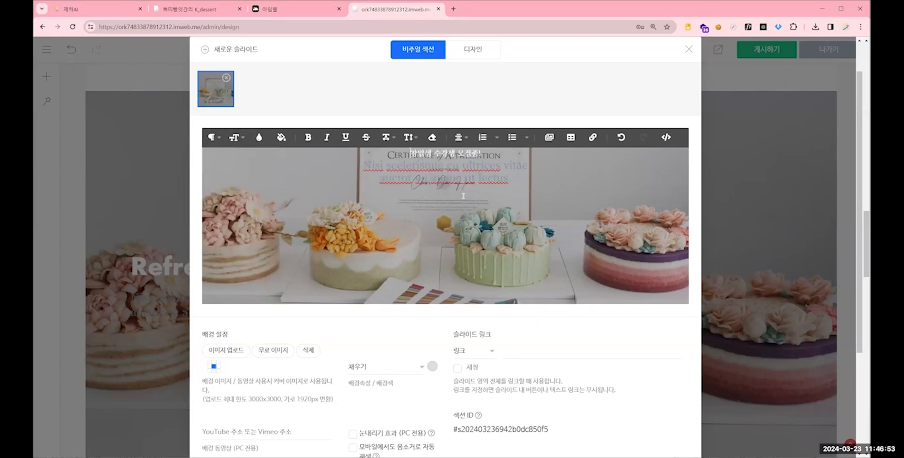
- Insert three blank lines above "창업생 수강생 모집중!" and set the heading's font size to 30
{"action": "key", "text": "Return"}
{"action": "key", "text": "Return"}
{"action": "key", "text": "Return"}
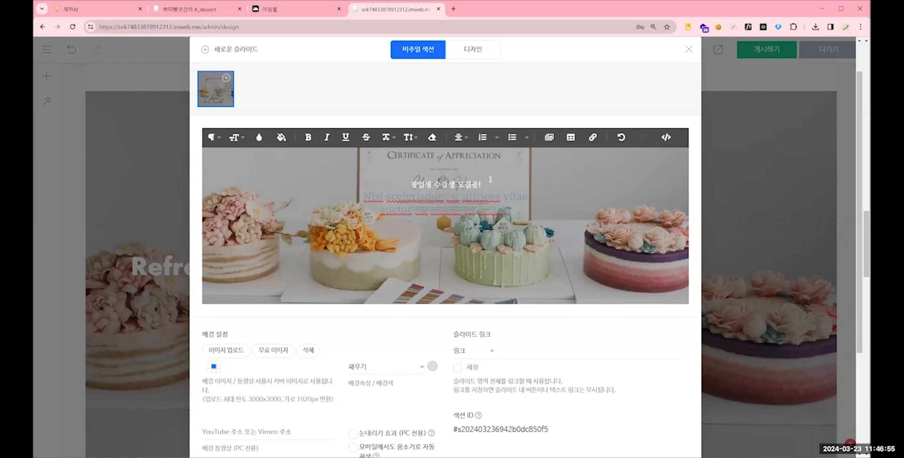
{"action": "left_click_drag", "start_coordinate": [490, 179], "coordinate": [410, 184]}
{"action": "left_click", "coordinate": [234, 137]}
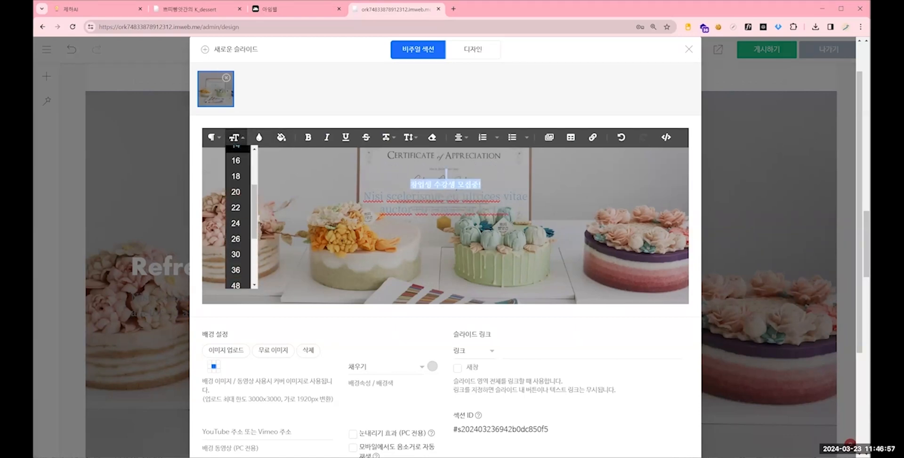
{"action": "left_click", "coordinate": [236, 254]}
- Replace the Latin placeholder text below the slide heading with "카카오톡 채널 문의"
{"action": "left_click_drag", "start_coordinate": [511, 227], "coordinate": [357, 212]}
{"action": "key", "text": "BackSpace"}
{"action": "type", "text": "카카오"}
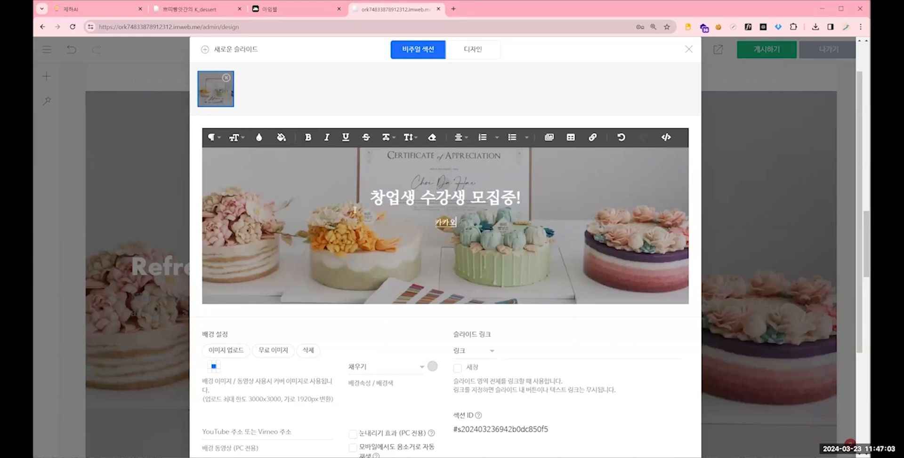
{"action": "type", "text": "톡 채널 문의"}
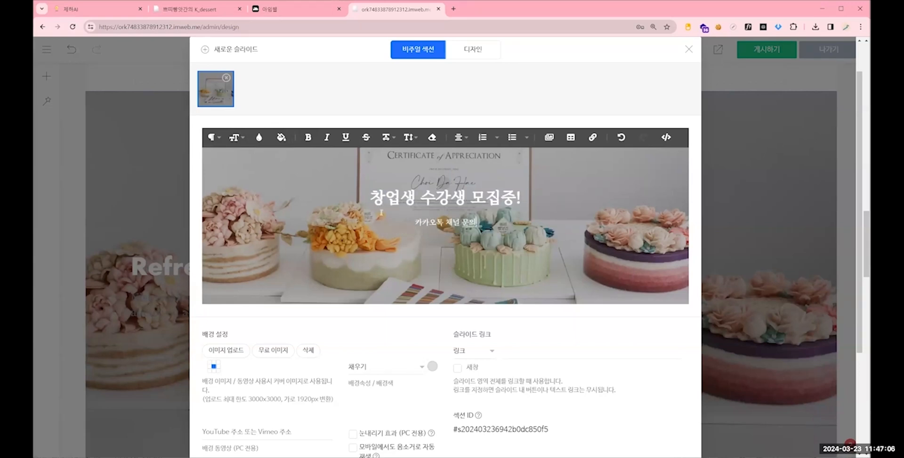
- Underline the "카카오톡 채널 문의" line, set its font size to 22, and close the visual section settings
{"action": "left_click_drag", "start_coordinate": [476, 222], "coordinate": [415, 222]}
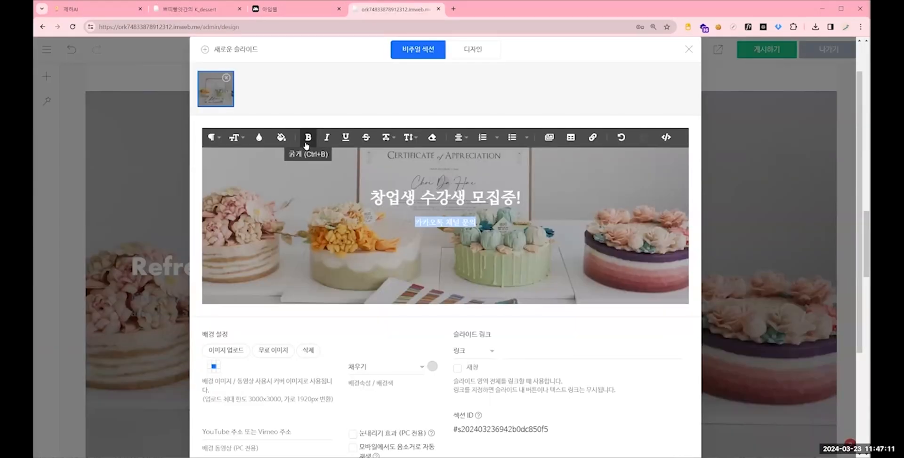
{"action": "left_click", "coordinate": [234, 137]}
{"action": "left_click", "coordinate": [236, 209]}
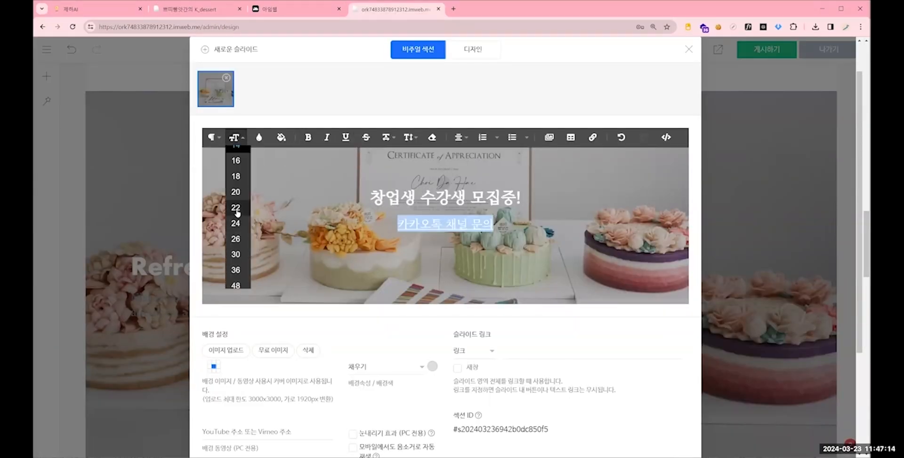
{"action": "left_click", "coordinate": [447, 178]}
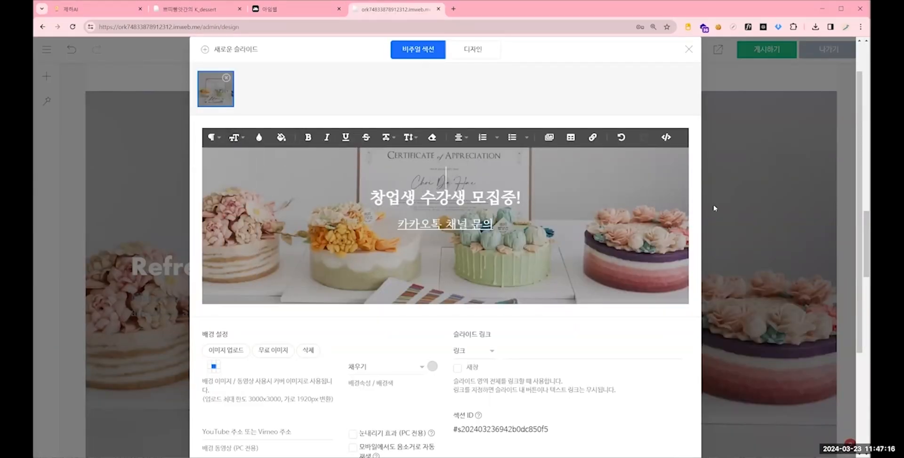
{"action": "left_click", "coordinate": [742, 200]}
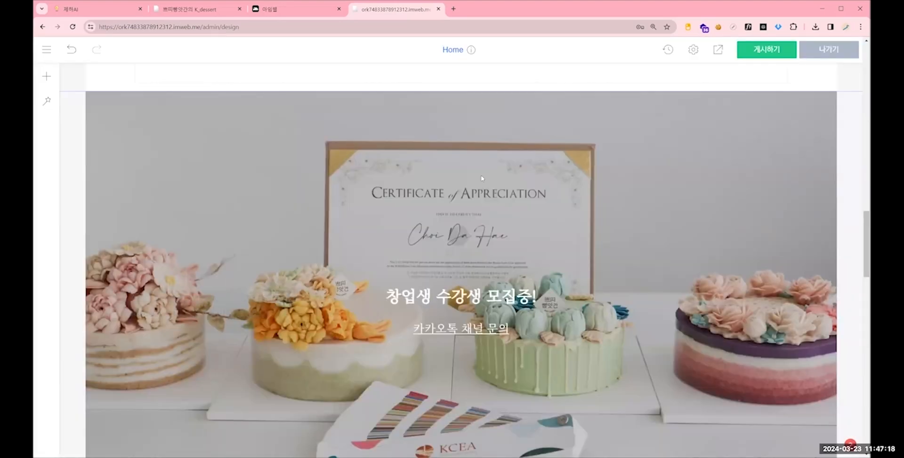
{"action": "scroll", "coordinate": [537, 256], "scroll_direction": "down", "scroll_amount": 2}
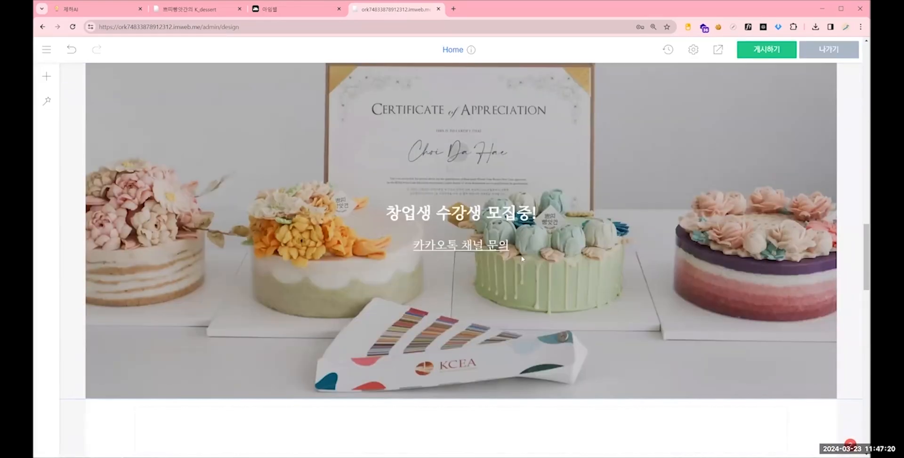
- Set the recruitment banner's slide link to naver.com and close the visual section settings
{"action": "scroll", "coordinate": [225, 91], "scroll_direction": "up", "scroll_amount": 2}
{"action": "scroll", "coordinate": [358, 96], "scroll_direction": "down", "scroll_amount": 1}
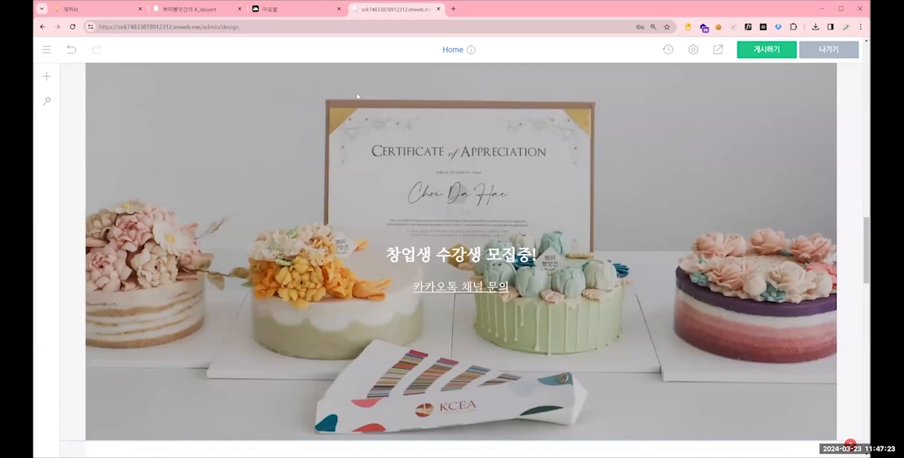
{"action": "right_click", "coordinate": [340, 125]}
{"action": "left_click", "coordinate": [362, 134]}
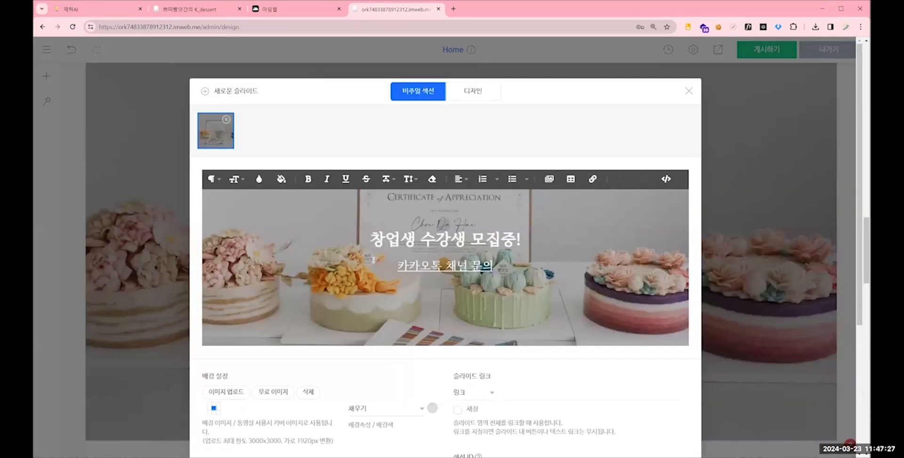
{"action": "scroll", "coordinate": [445, 236], "scroll_direction": "down", "scroll_amount": 3}
{"action": "left_click", "coordinate": [526, 268]}
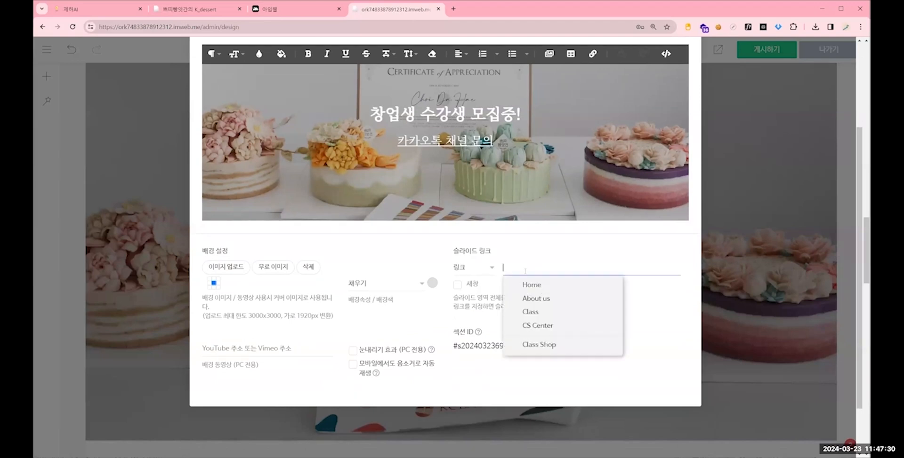
{"action": "scroll", "coordinate": [526, 287], "scroll_direction": "up", "scroll_amount": 1}
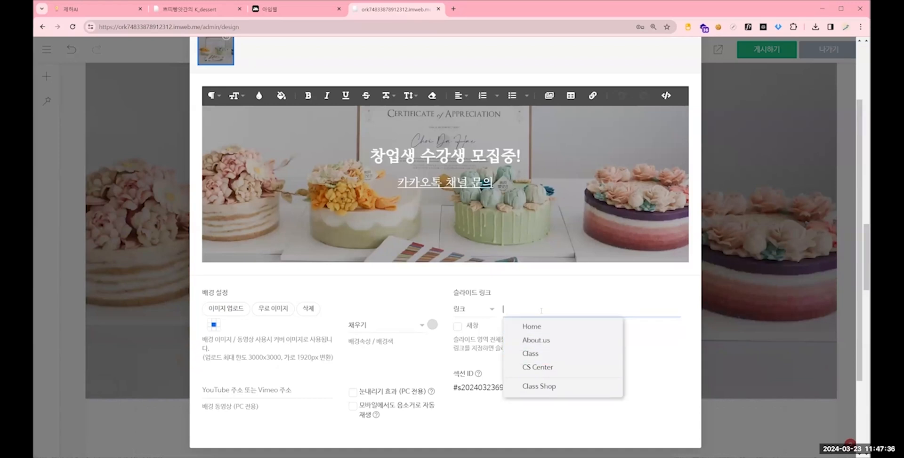
{"action": "type", "text": "naver.com"}
{"action": "scroll", "coordinate": [585, 64], "scroll_direction": "up", "scroll_amount": 2}
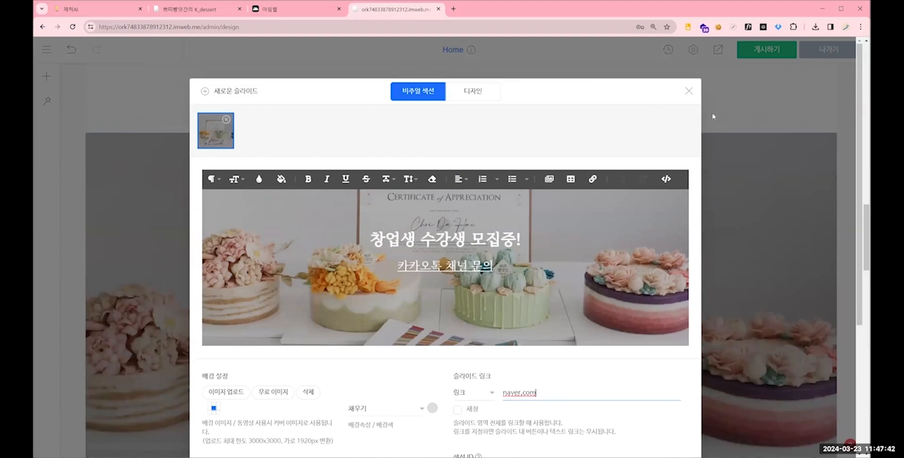
{"action": "scroll", "coordinate": [759, 165], "scroll_direction": "down", "scroll_amount": 2}
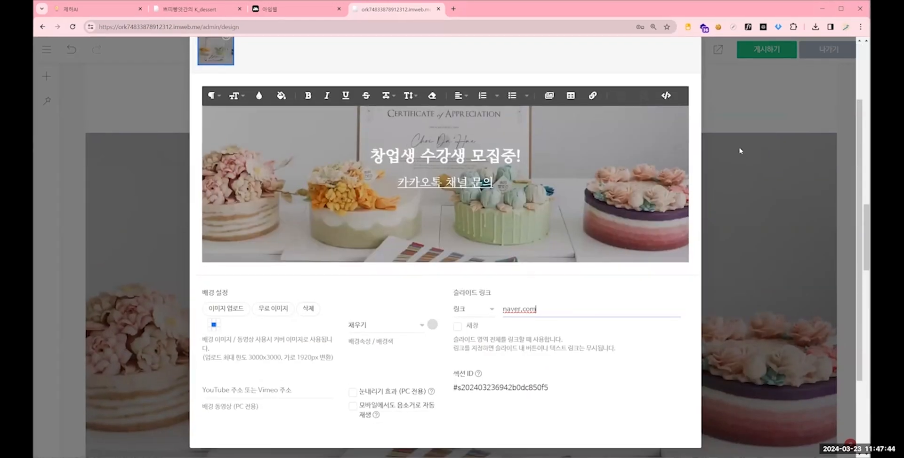
{"action": "left_click", "coordinate": [739, 151]}
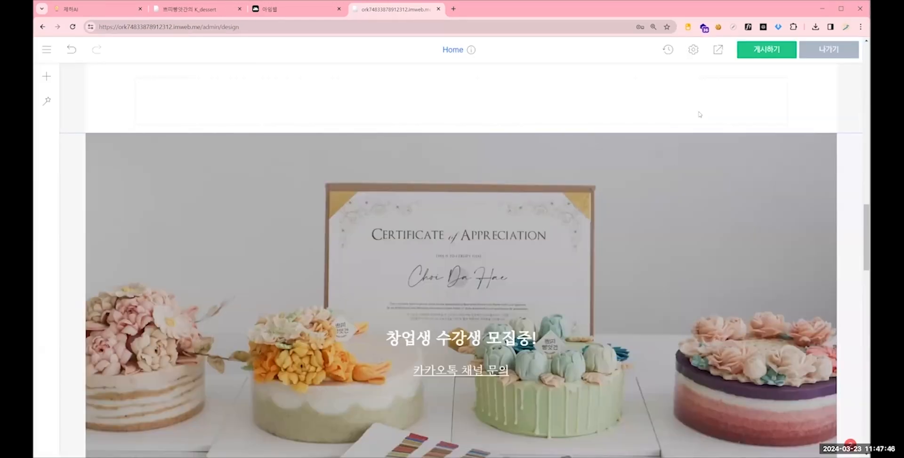
- Publish the site, open its preview and test the link on the "창업생 수강생 모집중!" banner
{"action": "left_click", "coordinate": [756, 53]}
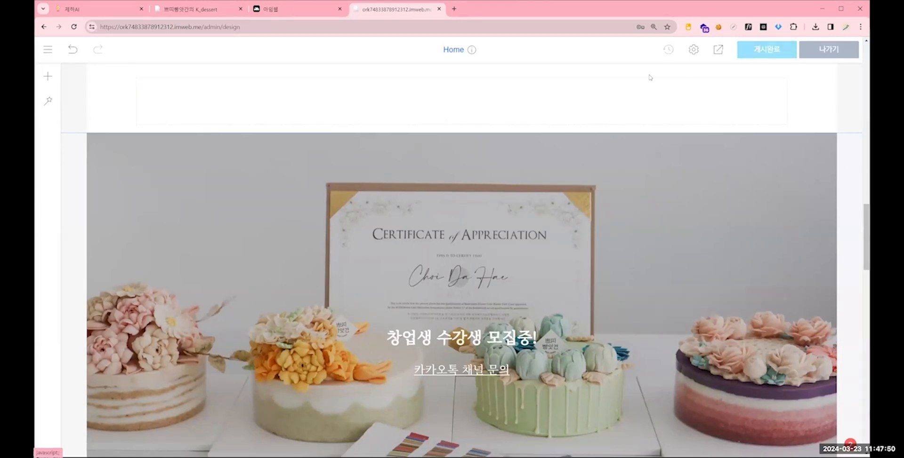
{"action": "scroll", "coordinate": [522, 223], "scroll_direction": "down", "scroll_amount": 1}
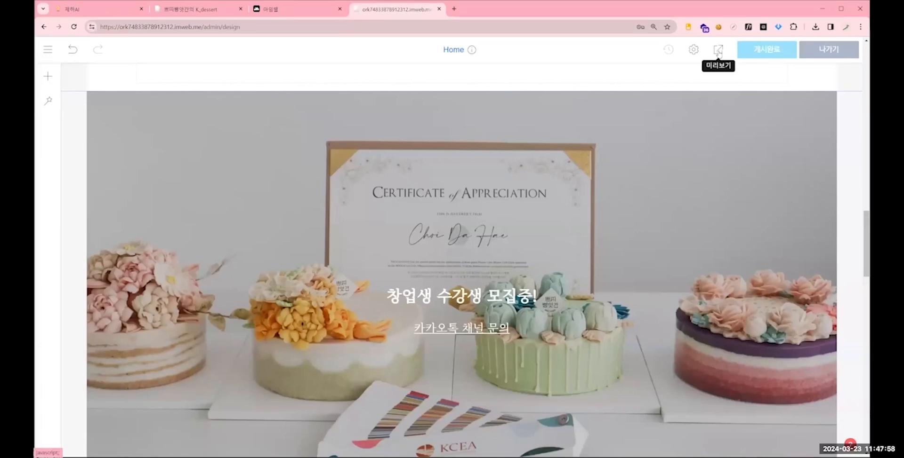
{"action": "left_click", "coordinate": [718, 50]}
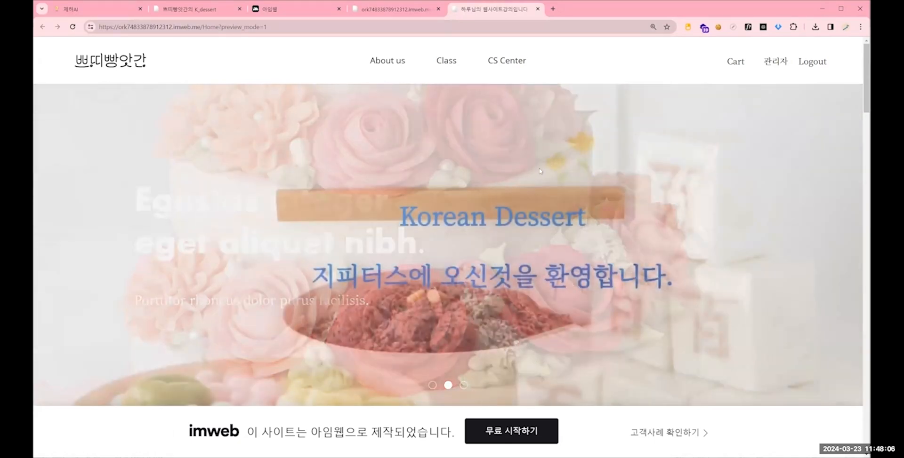
{"action": "scroll", "coordinate": [211, 52], "scroll_direction": "down", "scroll_amount": 2}
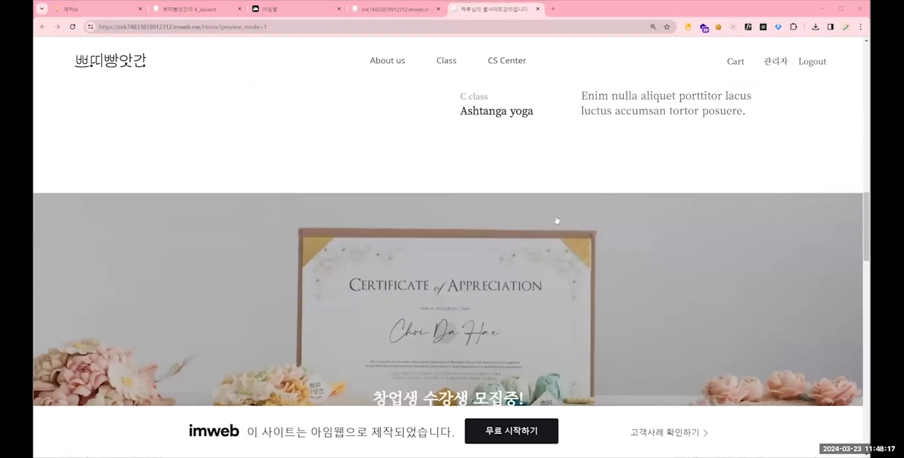
{"action": "scroll", "coordinate": [557, 221], "scroll_direction": "down", "scroll_amount": 2}
{"action": "scroll", "coordinate": [526, 221], "scroll_direction": "down", "scroll_amount": 2}
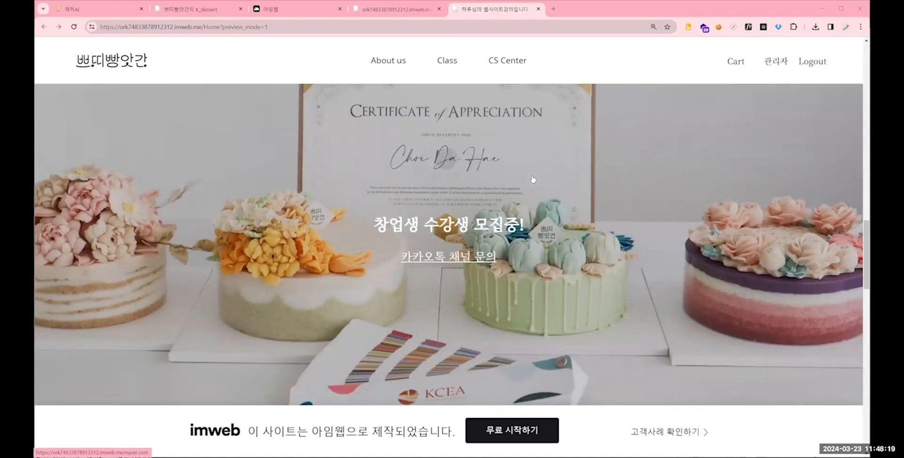
{"action": "left_click", "coordinate": [533, 180]}
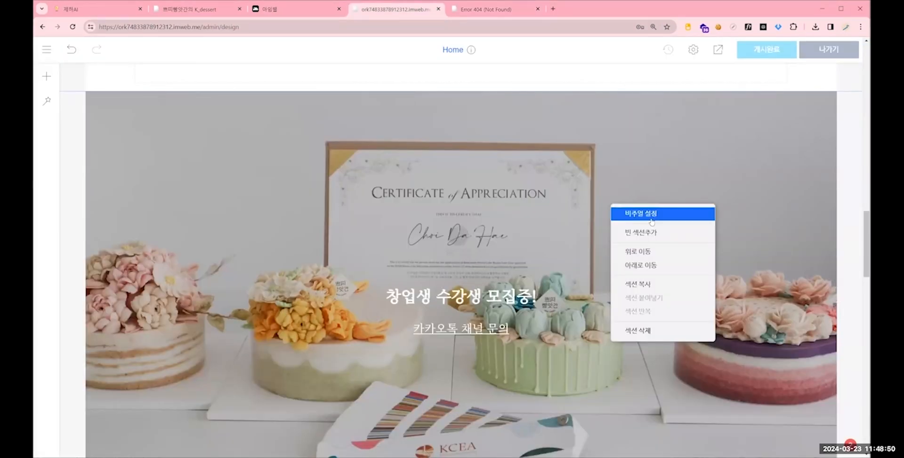
- Replace the recruitment banner's slide link with the copied KakaoTalk open chat URL
{"action": "left_click", "coordinate": [650, 218]}
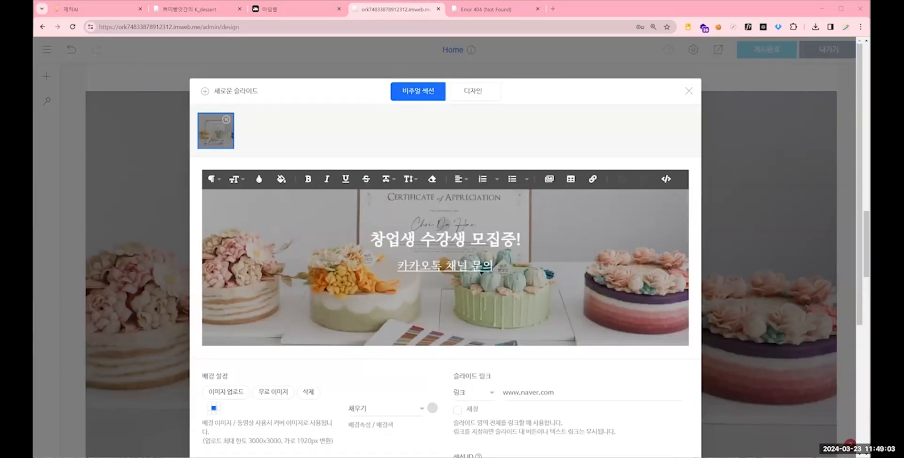
{"action": "triple_click", "coordinate": [544, 395]}
{"action": "key", "text": "ctrl+v"}
{"action": "scroll", "coordinate": [544, 376], "scroll_direction": "down", "scroll_amount": 2}
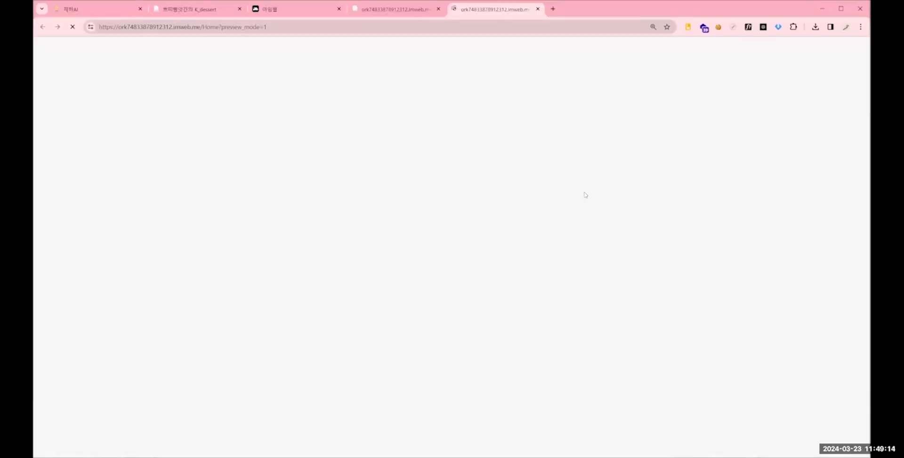
- Follow the recruitment banner's link in the preview and examine the KakaoTalk open chat page's profile heading
{"action": "scroll", "coordinate": [591, 249], "scroll_direction": "down", "scroll_amount": 10}
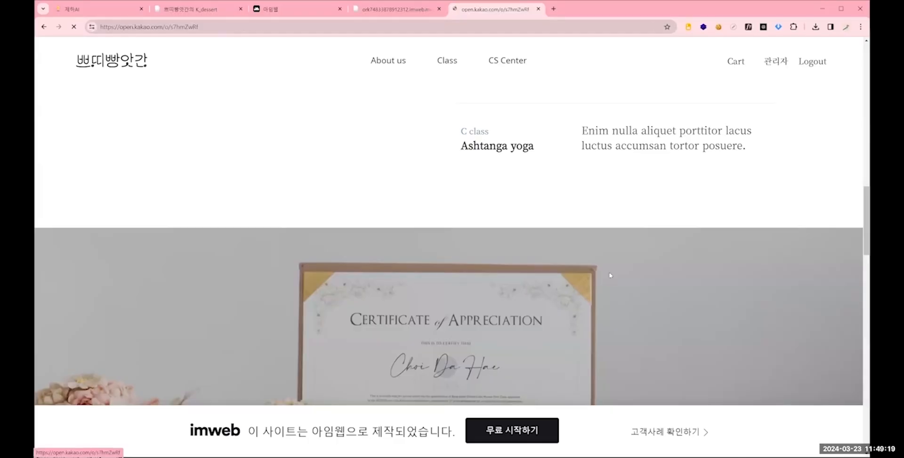
{"action": "left_click", "coordinate": [609, 274]}
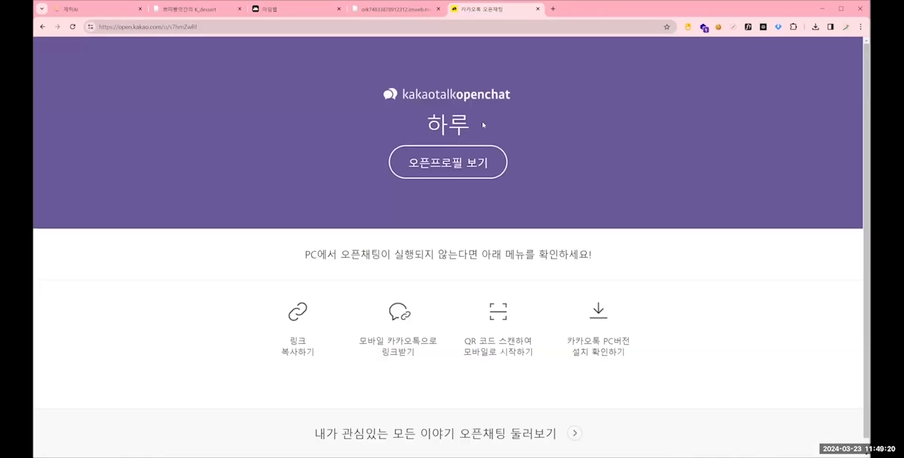
{"action": "left_click_drag", "start_coordinate": [428, 125], "coordinate": [472, 128]}
{"action": "left_click", "coordinate": [467, 134]}
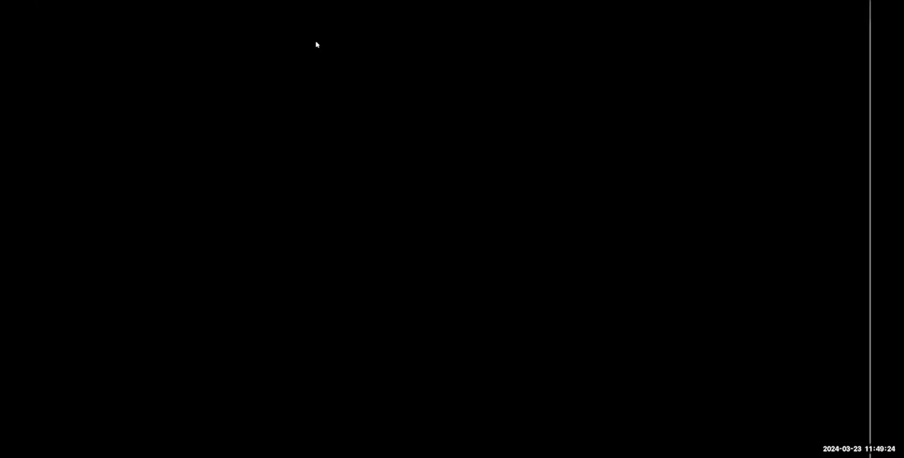
{"action": "left_click", "coordinate": [397, 9]}
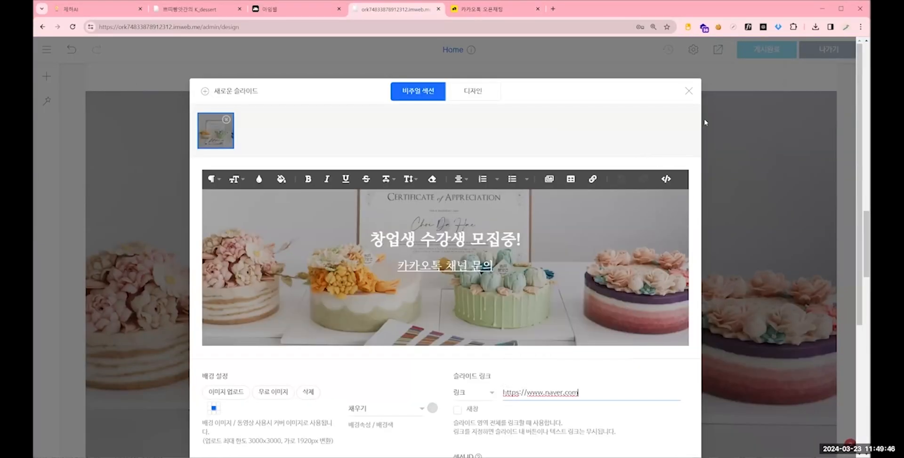
{"action": "left_click", "coordinate": [689, 90]}
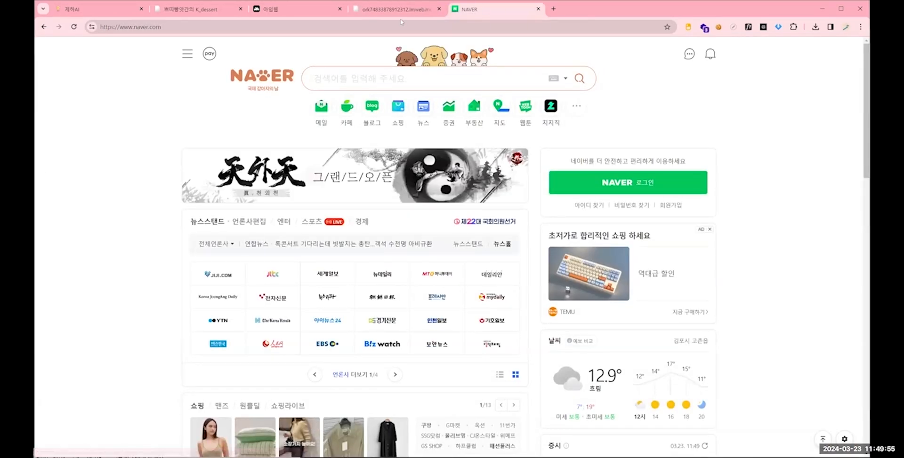
{"action": "left_click", "coordinate": [112, 27]}
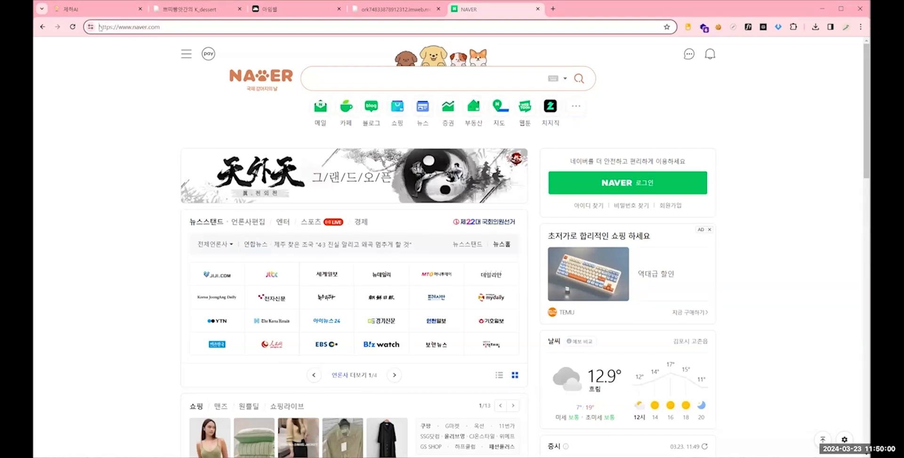
{"action": "left_click_drag", "start_coordinate": [98, 26], "coordinate": [117, 27]}
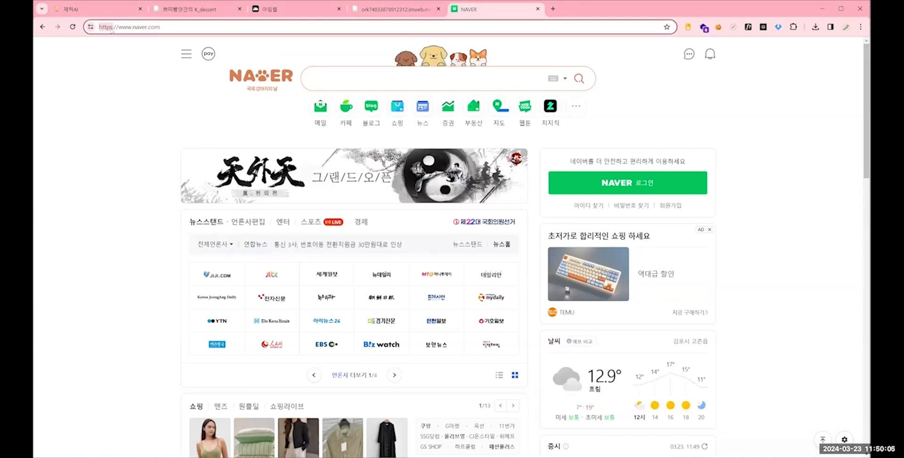
- Compare the area around the recruitment banner with the same part of the kdessert.imweb.me reference page
{"action": "left_click", "coordinate": [400, 13]}
{"action": "scroll", "coordinate": [461, 235], "scroll_direction": "down", "scroll_amount": 3}
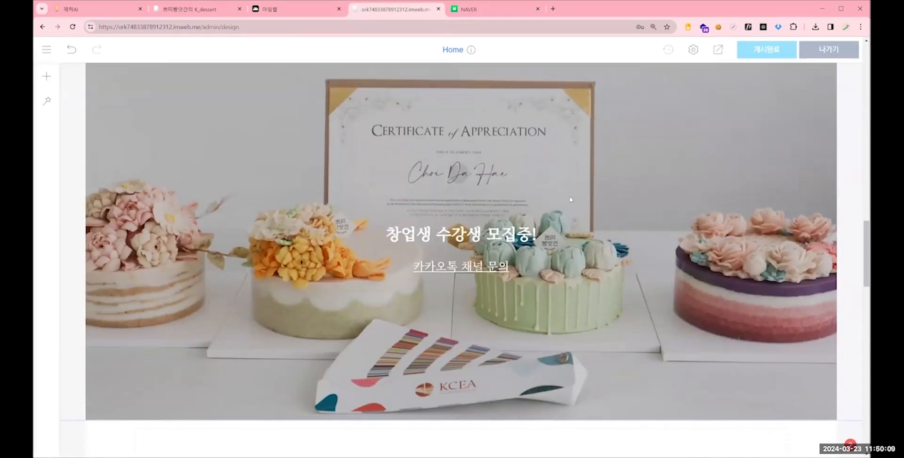
{"action": "scroll", "coordinate": [620, 196], "scroll_direction": "down", "scroll_amount": 3}
{"action": "scroll", "coordinate": [619, 195], "scroll_direction": "up", "scroll_amount": 4}
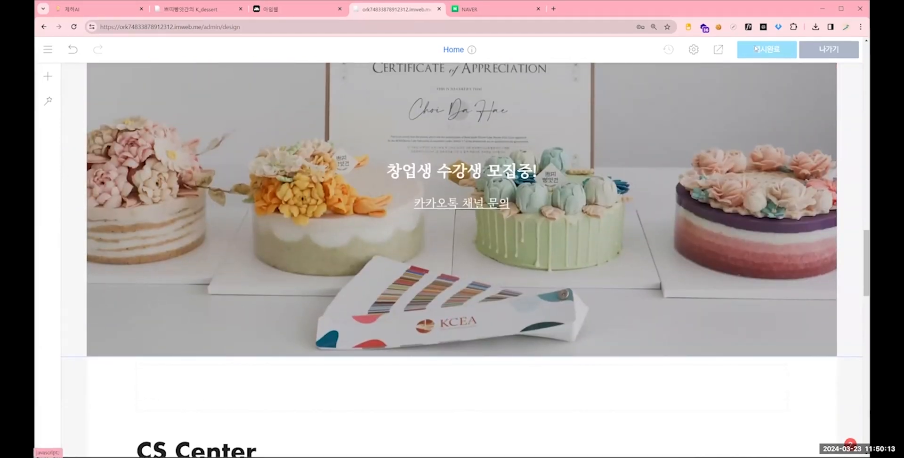
{"action": "left_click", "coordinate": [210, 11]}
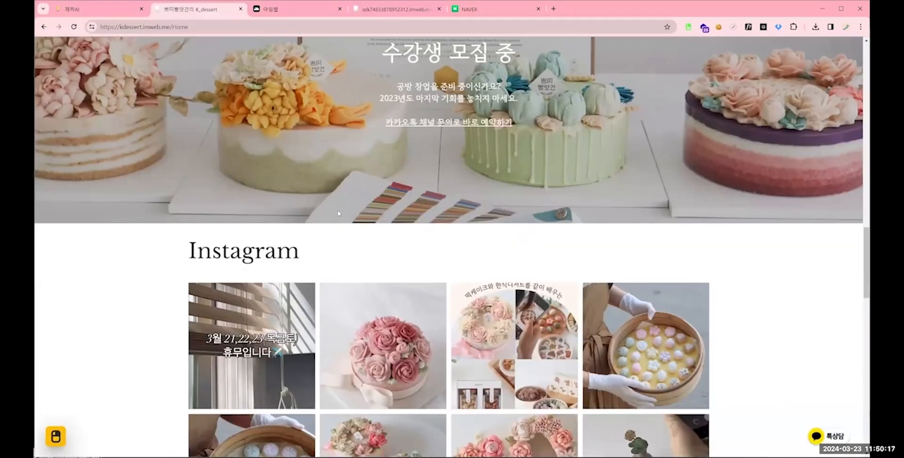
- Return to the design editor and delete the CS Center section below the recruitment banner
{"action": "left_click", "coordinate": [394, 10]}
{"action": "scroll", "coordinate": [91, 160], "scroll_direction": "down", "scroll_amount": 5}
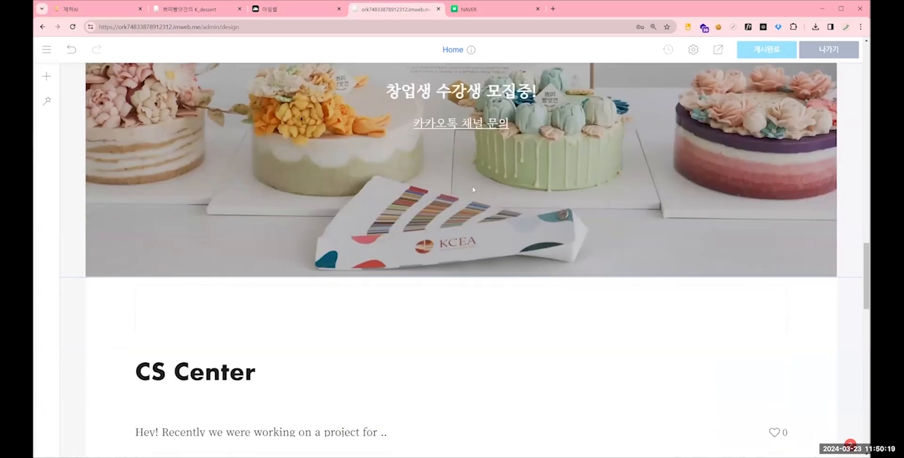
{"action": "scroll", "coordinate": [92, 159], "scroll_direction": "down", "scroll_amount": 1}
{"action": "right_click", "coordinate": [81, 150]}
{"action": "left_click", "coordinate": [96, 123]}
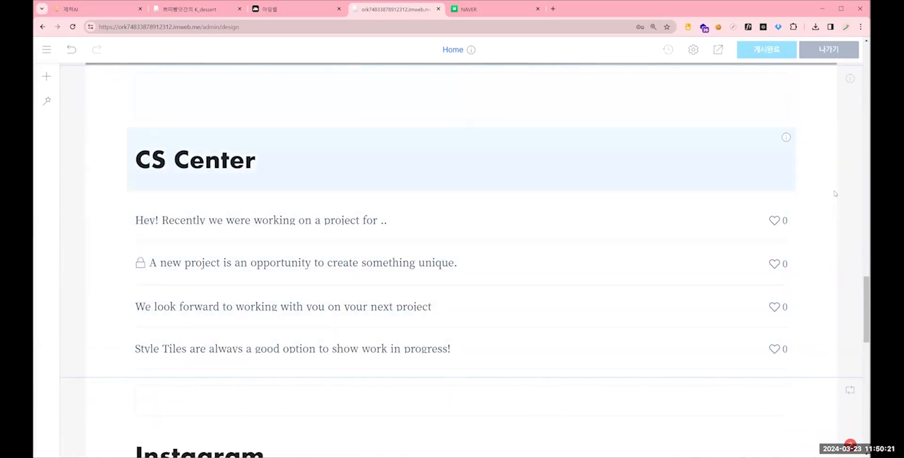
{"action": "right_click", "coordinate": [74, 222]}
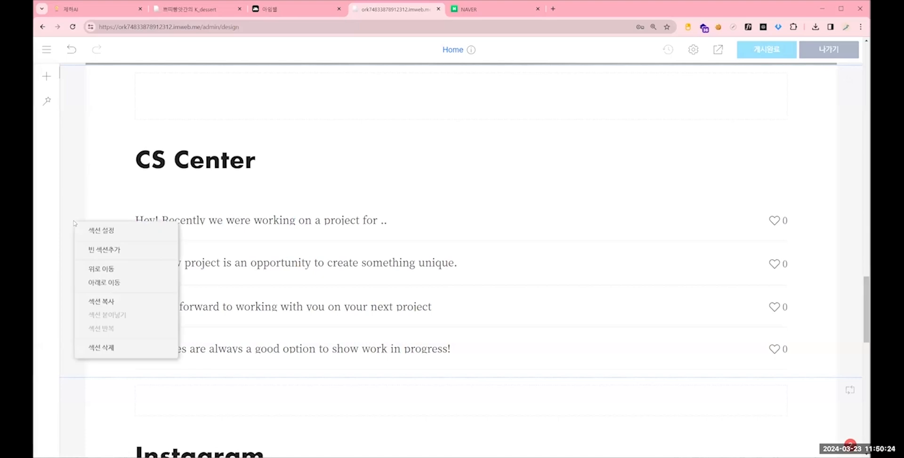
{"action": "left_click", "coordinate": [121, 347]}
{"action": "left_click", "coordinate": [493, 246]}
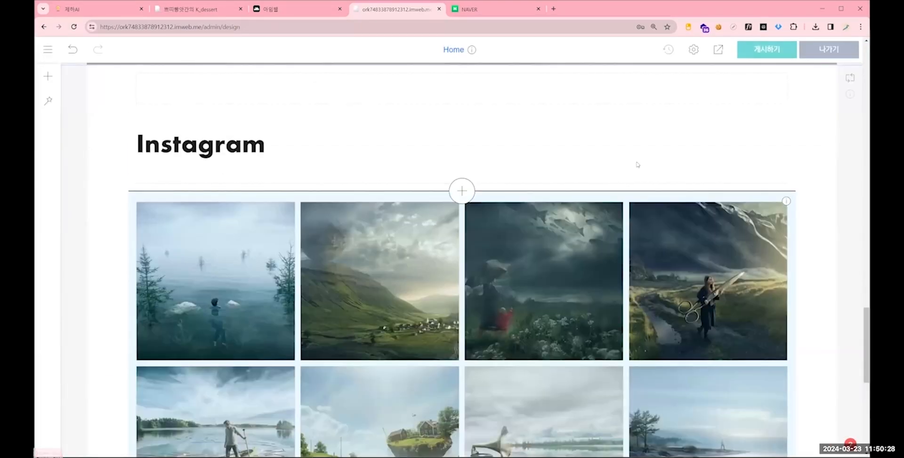
- Format the Instagram heading below the recruitment banner as standard (표준) text with font size 48
{"action": "scroll", "coordinate": [312, 228], "scroll_direction": "up", "scroll_amount": 8}
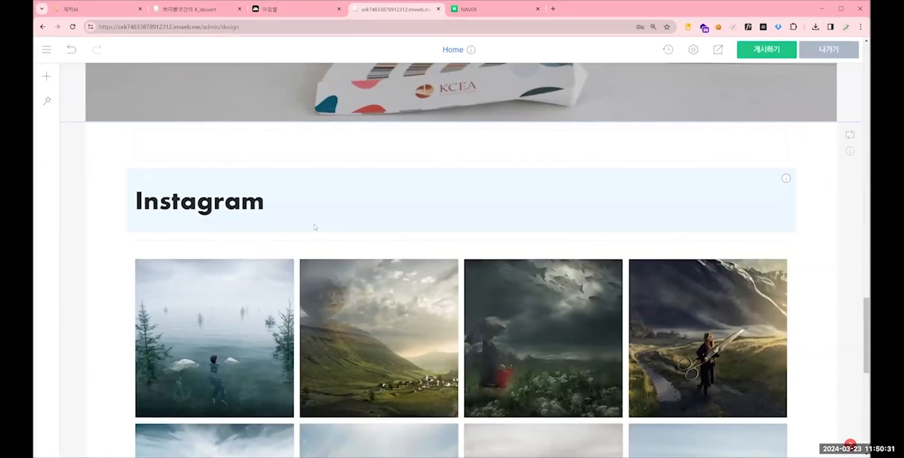
{"action": "scroll", "coordinate": [341, 275], "scroll_direction": "down", "scroll_amount": 4}
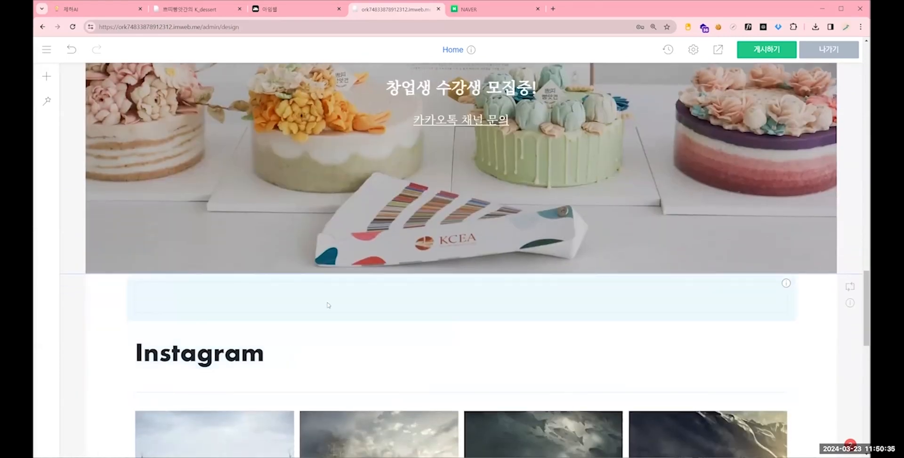
{"action": "scroll", "coordinate": [264, 283], "scroll_direction": "down", "scroll_amount": 2}
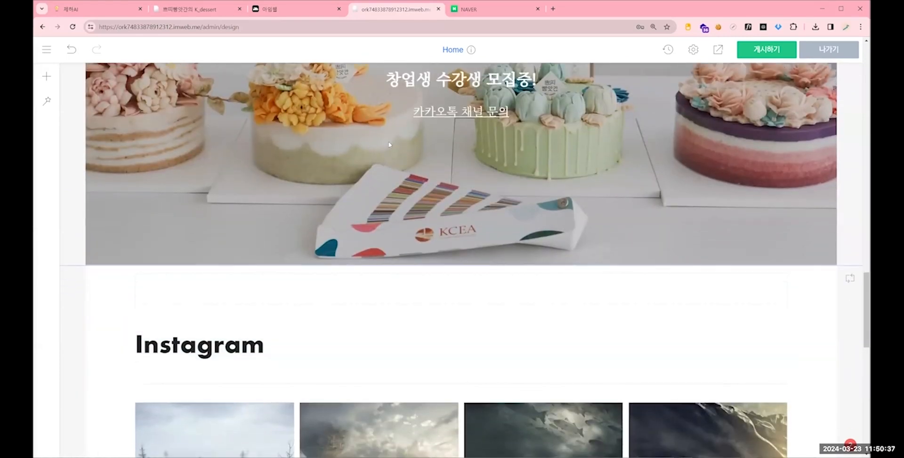
{"action": "left_click_drag", "start_coordinate": [264, 271], "coordinate": [117, 272]}
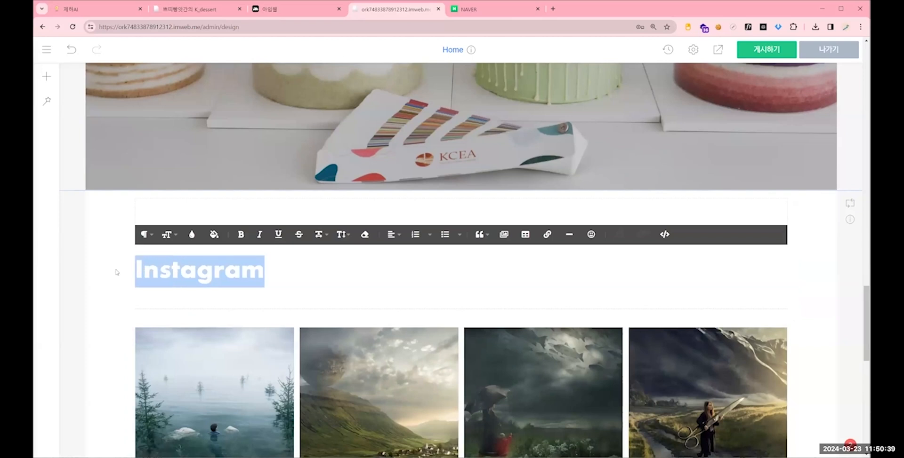
{"action": "left_click", "coordinate": [144, 234]}
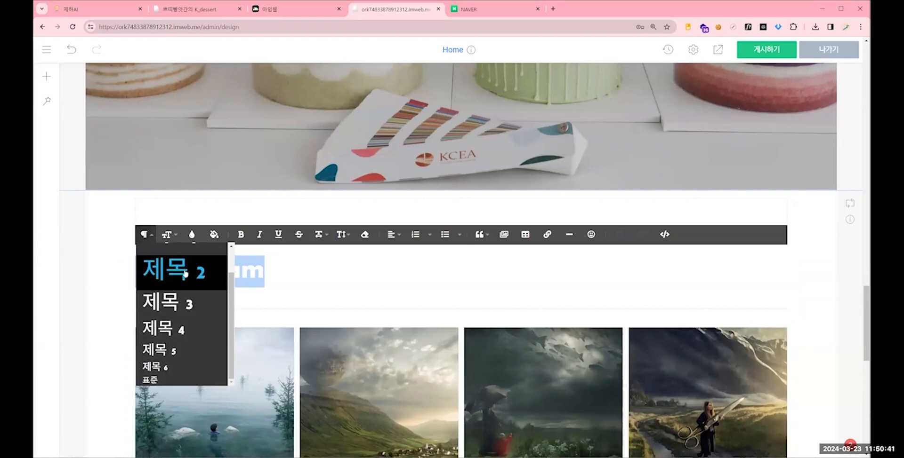
{"action": "left_click", "coordinate": [171, 379]}
{"action": "left_click", "coordinate": [167, 235]}
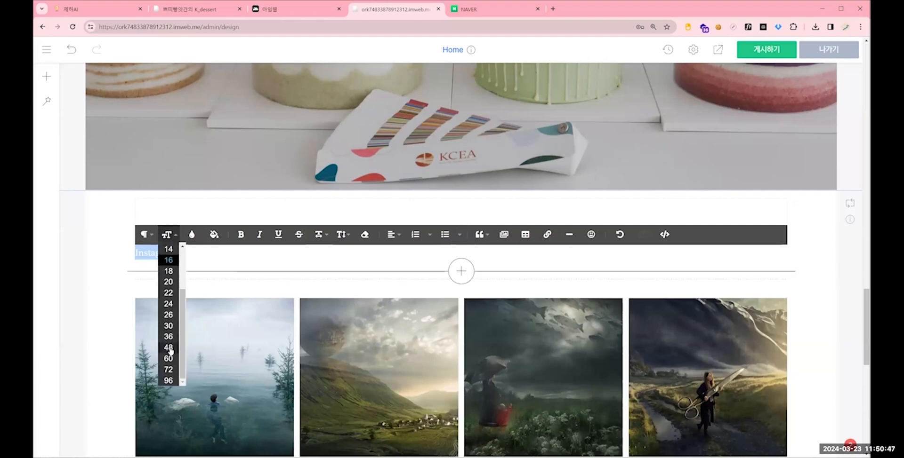
{"action": "left_click", "coordinate": [171, 351]}
{"action": "left_click", "coordinate": [84, 267]}
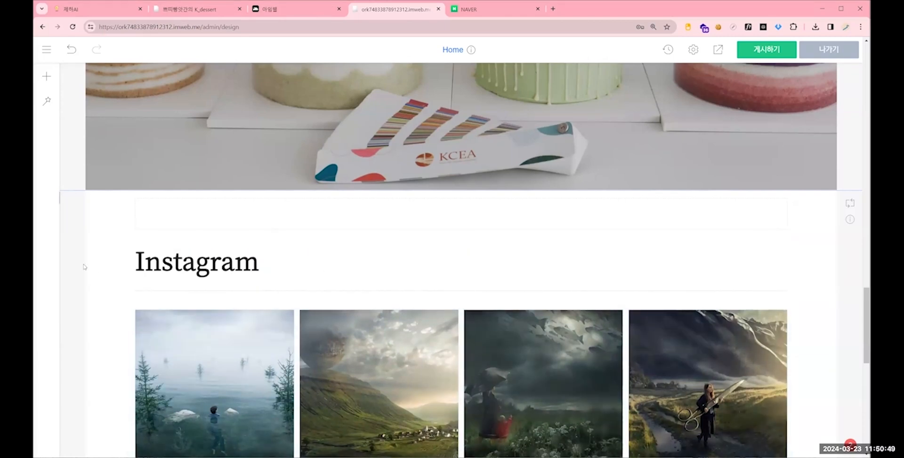
- Set the Instagram gallery widget to import its images from an Instagram account (인스타 계정에서 가져오기)
{"action": "scroll", "coordinate": [379, 210], "scroll_direction": "down", "scroll_amount": 3}
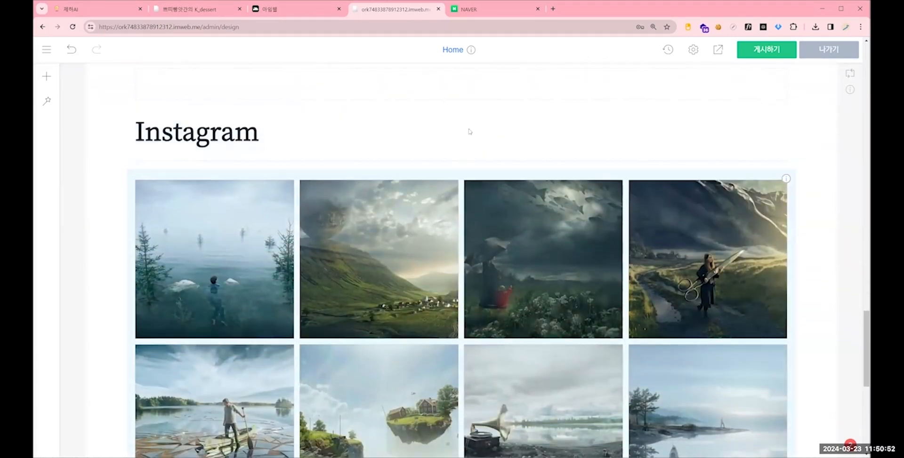
{"action": "scroll", "coordinate": [468, 132], "scroll_direction": "up", "scroll_amount": 4}
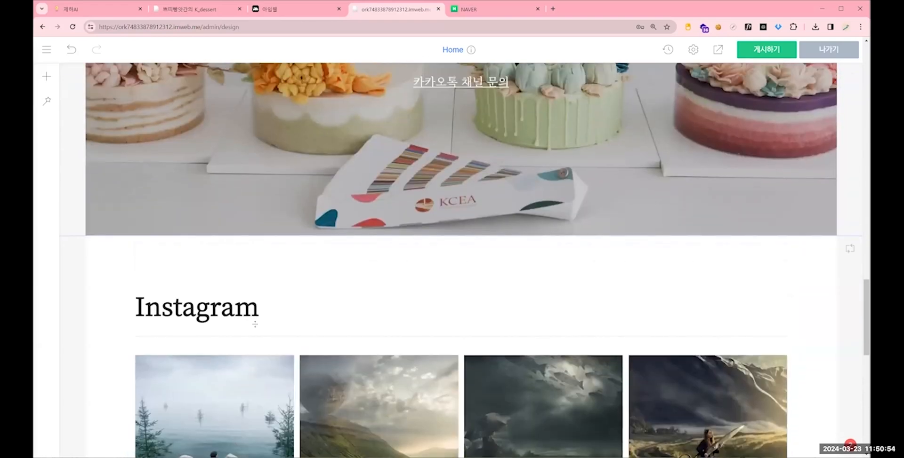
{"action": "scroll", "coordinate": [255, 325], "scroll_direction": "up", "scroll_amount": 3}
{"action": "scroll", "coordinate": [258, 313], "scroll_direction": "down", "scroll_amount": 2}
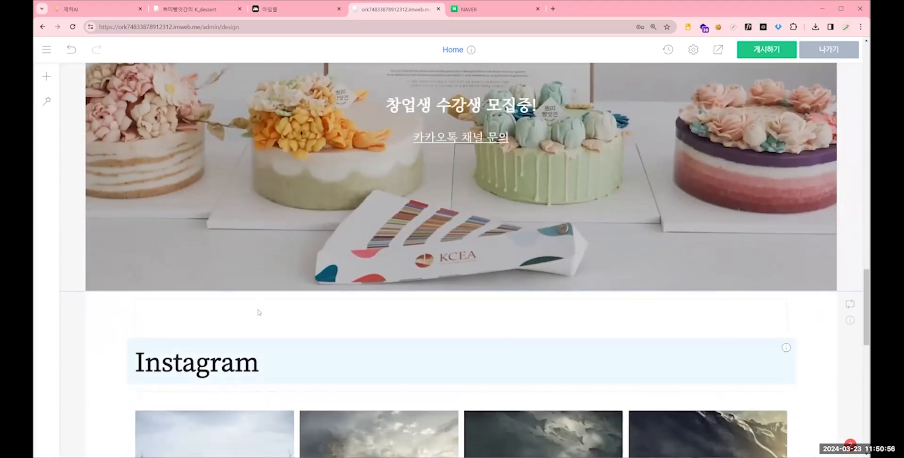
{"action": "scroll", "coordinate": [258, 313], "scroll_direction": "down", "scroll_amount": 2}
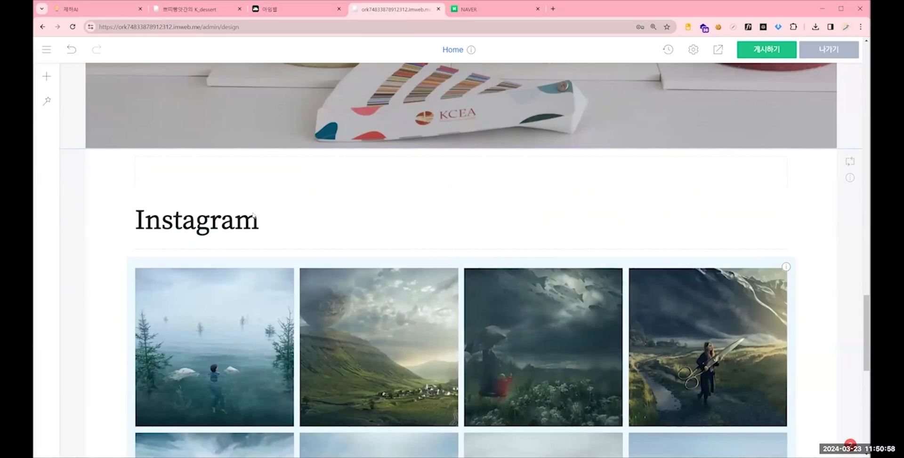
{"action": "scroll", "coordinate": [300, 176], "scroll_direction": "down", "scroll_amount": 1}
{"action": "scroll", "coordinate": [300, 176], "scroll_direction": "down", "scroll_amount": 2}
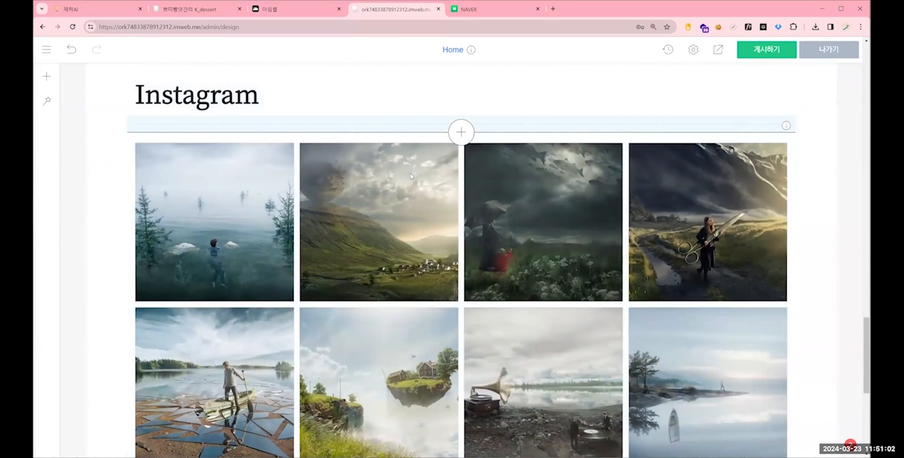
{"action": "right_click", "coordinate": [436, 179]}
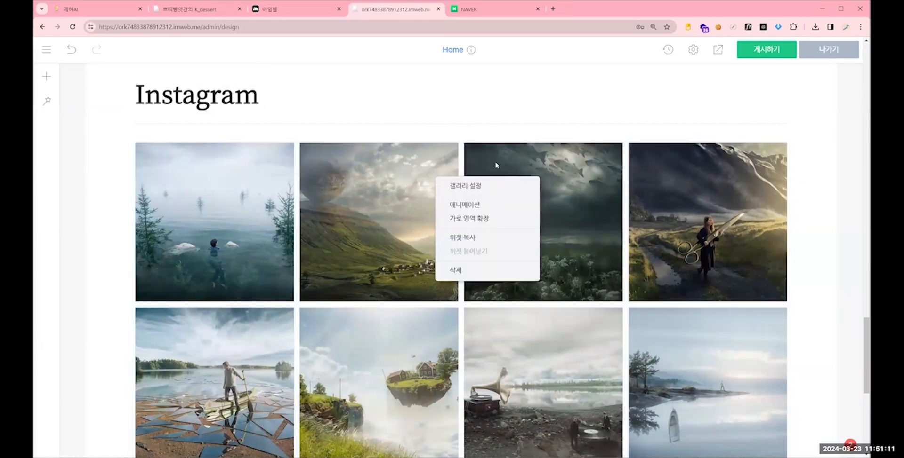
{"action": "left_click", "coordinate": [471, 186]}
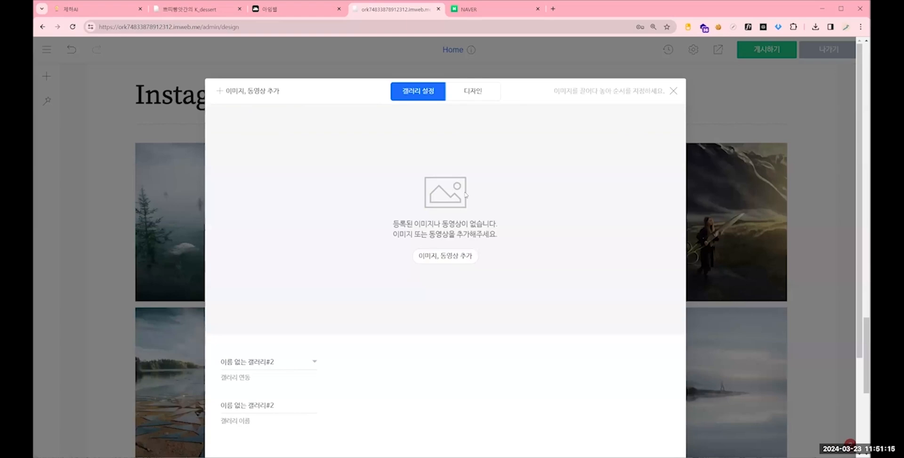
{"action": "left_click", "coordinate": [269, 363]}
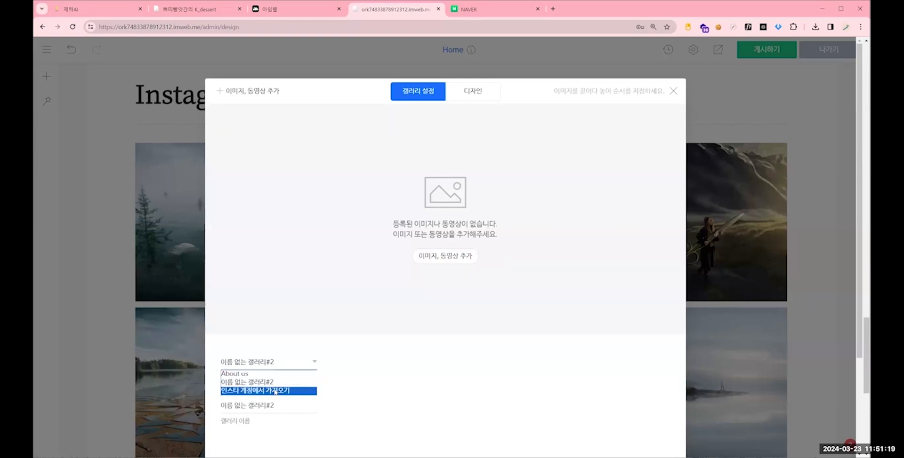
{"action": "key", "text": "Return"}
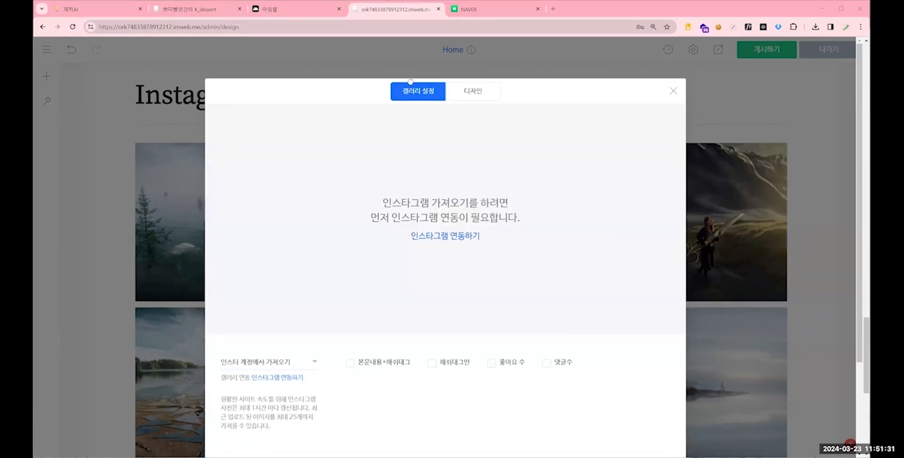
- Open a cake post from the Instagram gallery on the kdessert.imweb.me reference page, close it, and return to the design editor
{"action": "key", "text": "ctrl+2"}
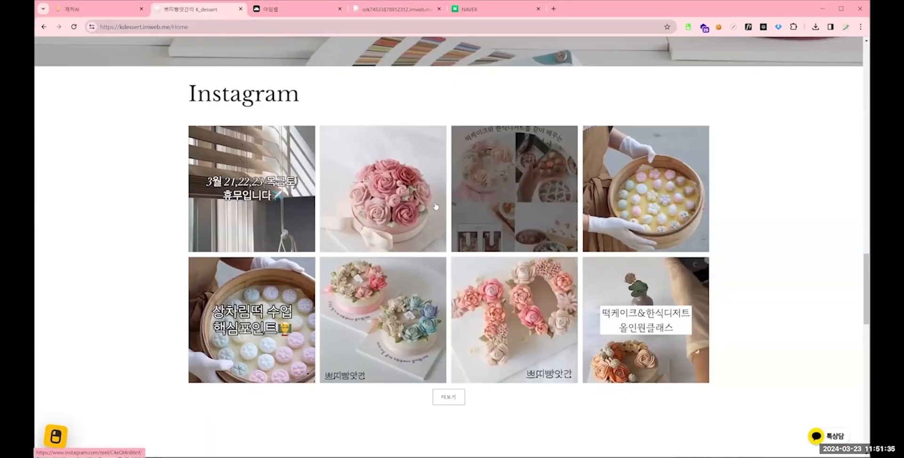
{"action": "left_click", "coordinate": [401, 196]}
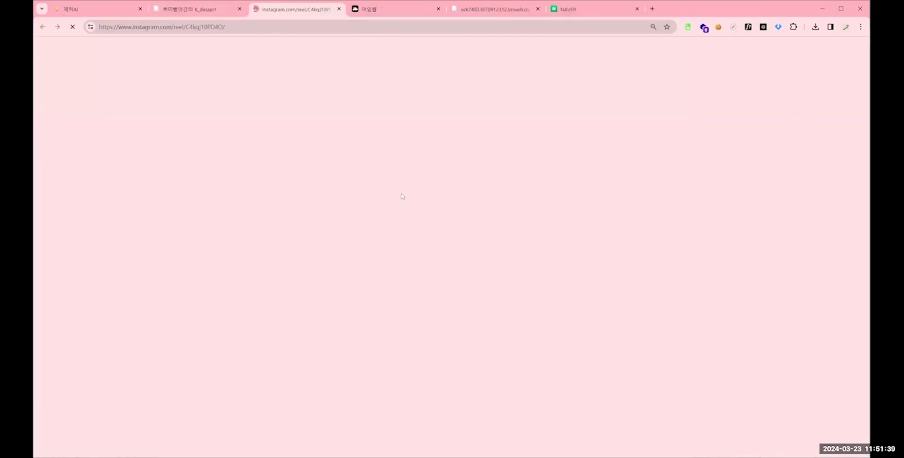
{"action": "left_click", "coordinate": [338, 9]}
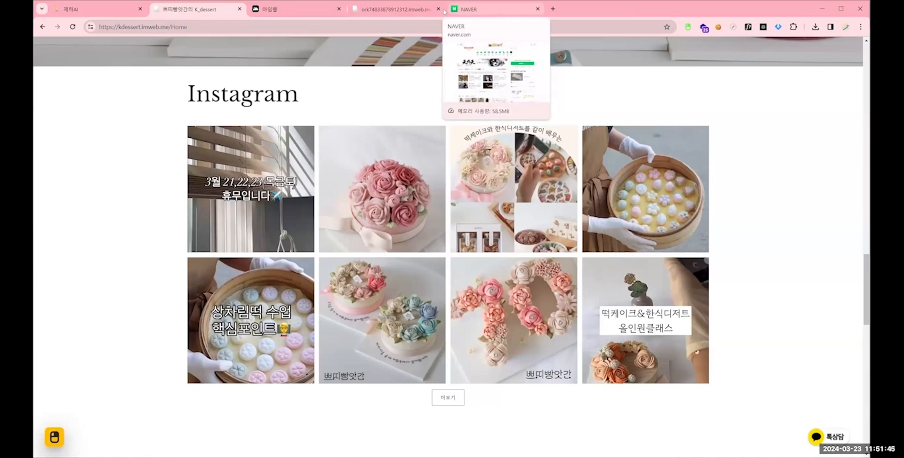
{"action": "left_click", "coordinate": [401, 9]}
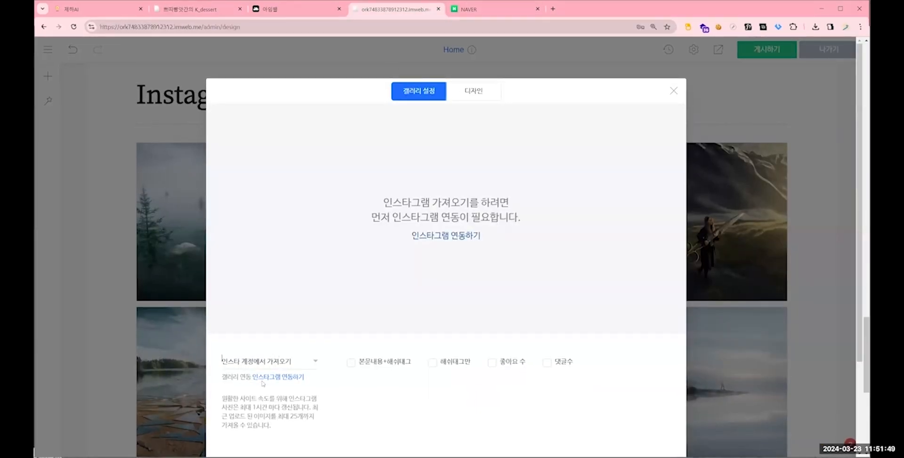
- Link the gallery widget back to 이름 없는 갤러리#2 and close its settings
{"action": "left_click", "coordinate": [263, 362]}
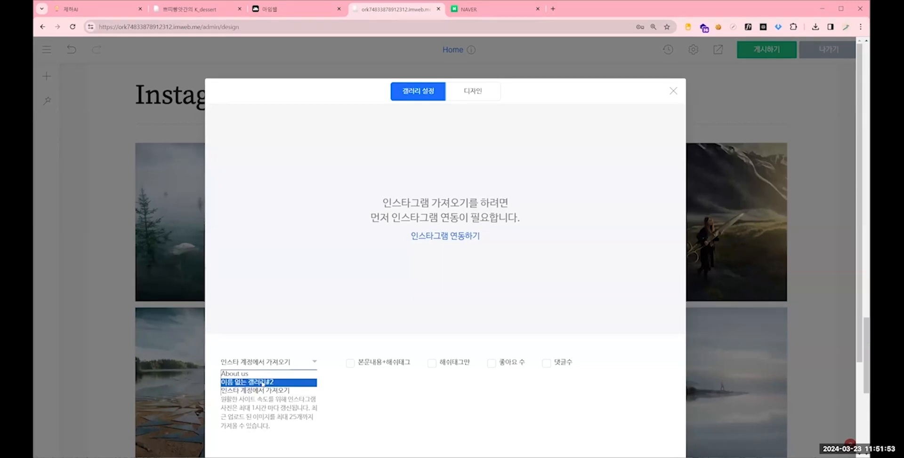
{"action": "left_click", "coordinate": [262, 383]}
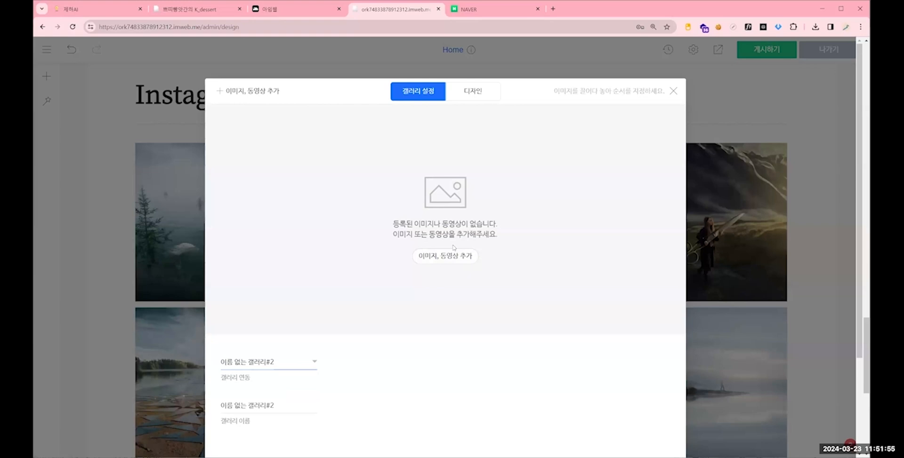
{"action": "left_click", "coordinate": [676, 99]}
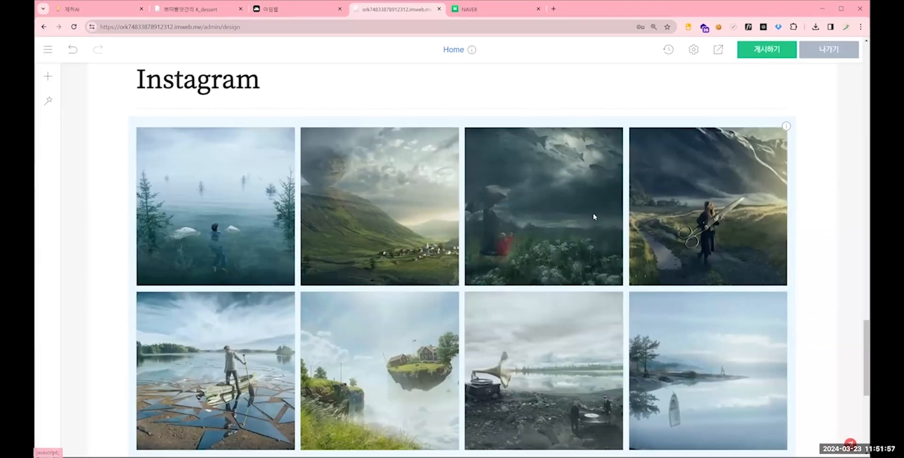
- Publish the current design of the Home page
{"action": "scroll", "coordinate": [593, 214], "scroll_direction": "down", "scroll_amount": 3}
{"action": "scroll", "coordinate": [590, 220], "scroll_direction": "up", "scroll_amount": 2}
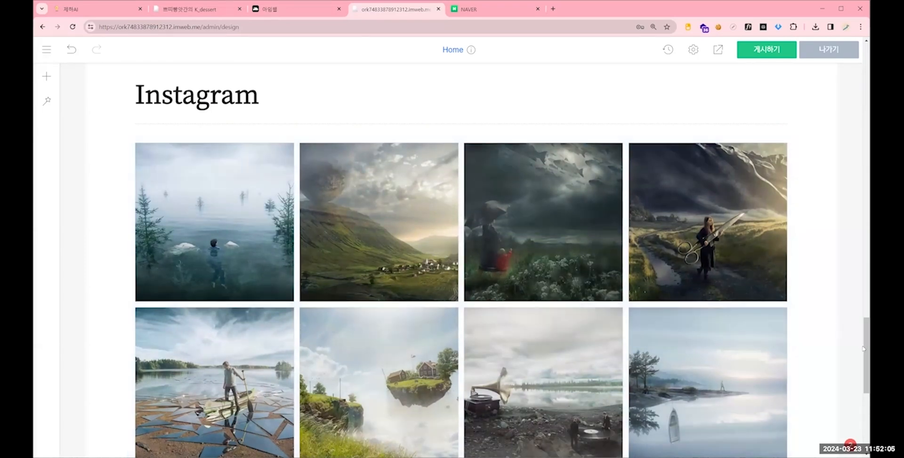
{"action": "left_click_drag", "start_coordinate": [864, 344], "coordinate": [864, 112]}
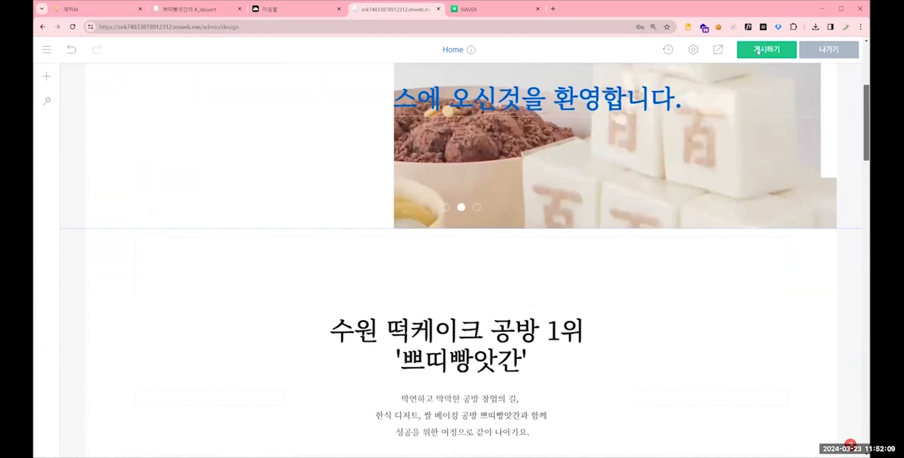
{"action": "left_click", "coordinate": [758, 51]}
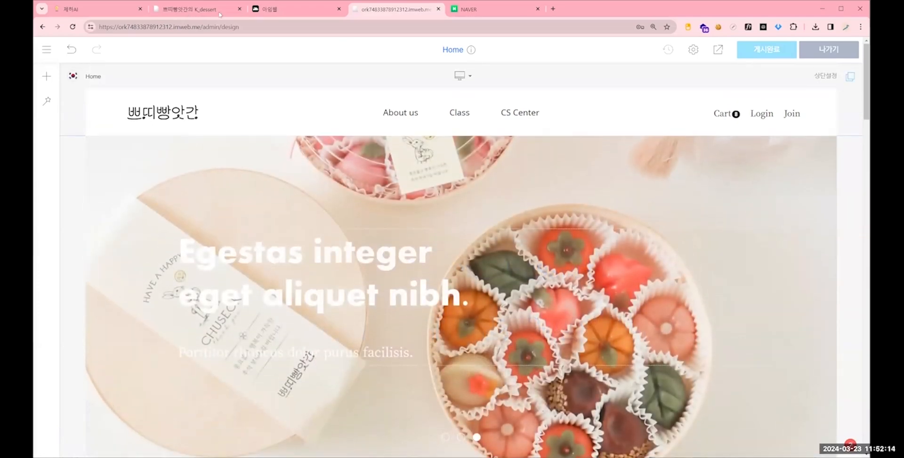
- Examine the header and main slide area of the kdessert.imweb.me reference page, and return to the design editor
{"action": "left_click", "coordinate": [220, 10]}
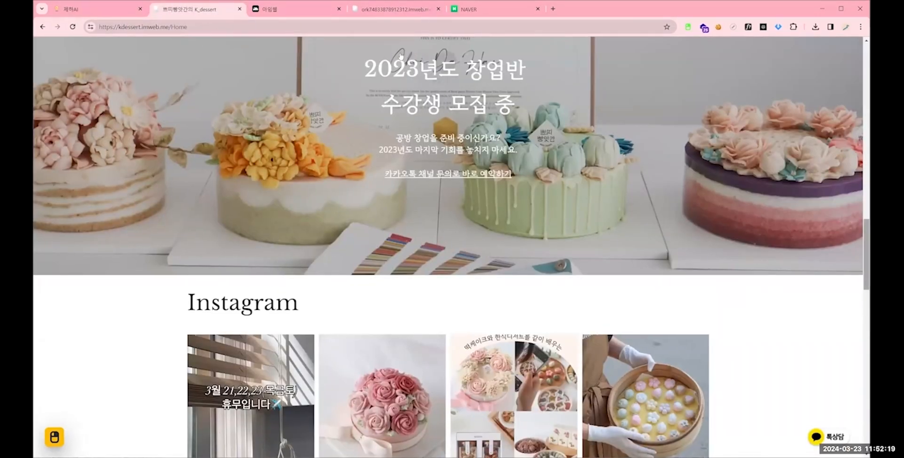
{"action": "scroll", "coordinate": [403, 71], "scroll_direction": "up", "scroll_amount": 15}
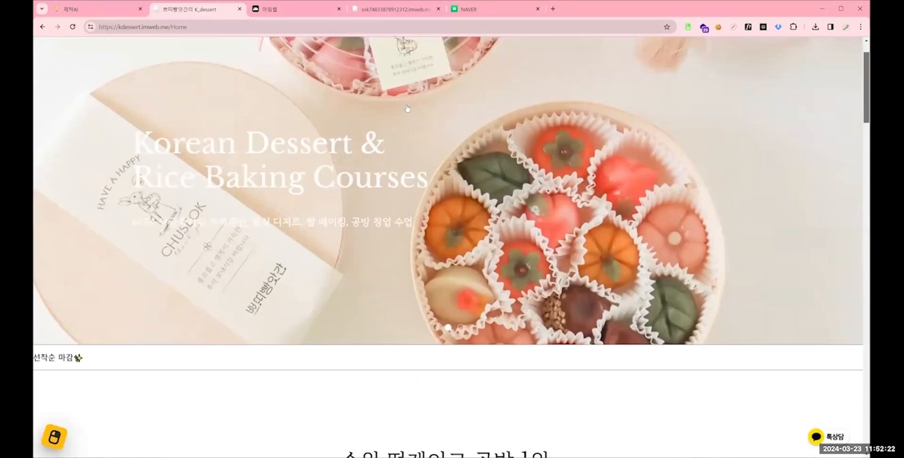
{"action": "scroll", "coordinate": [407, 108], "scroll_direction": "up", "scroll_amount": 2}
{"action": "key", "text": "ctrl+4"}
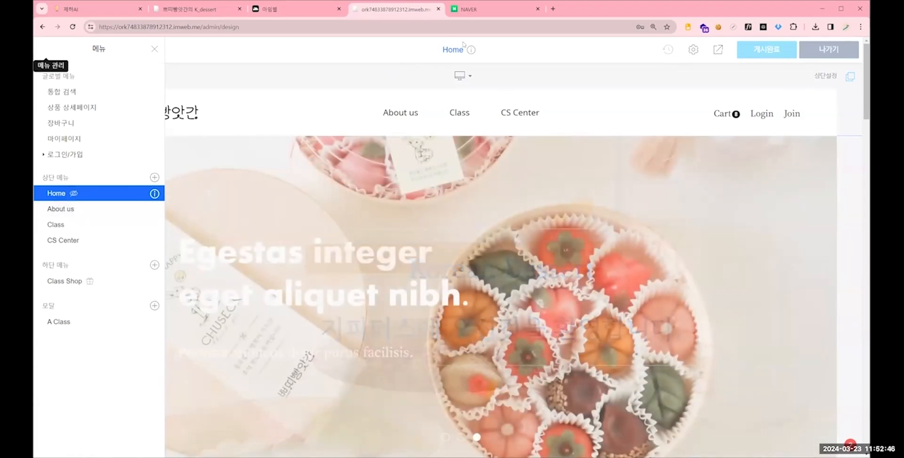
- Turn off the 메뉴 숨김 (hide menu) option in the Home page's menu settings and close the settings
{"action": "left_click", "coordinate": [48, 52]}
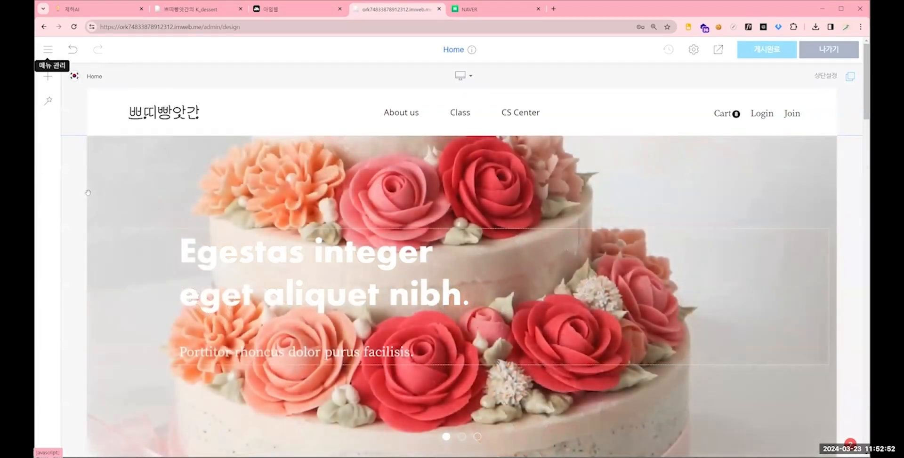
{"action": "right_click", "coordinate": [115, 205]}
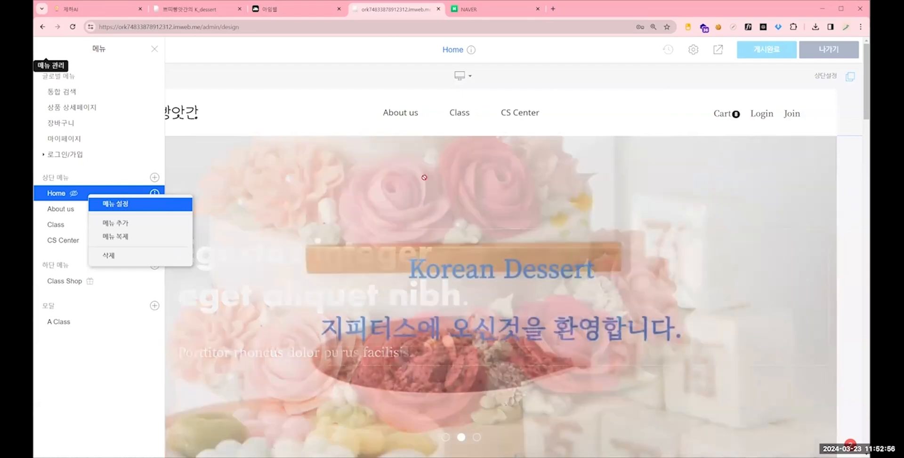
{"action": "left_click", "coordinate": [115, 203]}
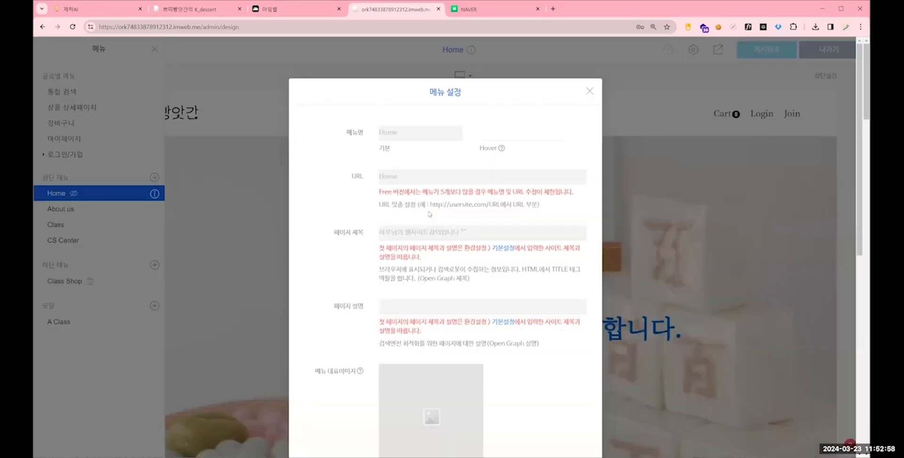
{"action": "scroll", "coordinate": [502, 225], "scroll_direction": "down", "scroll_amount": 5}
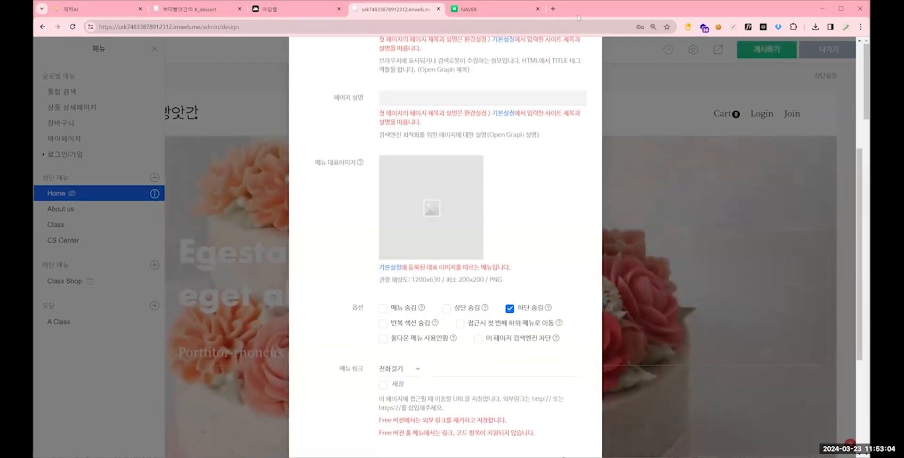
{"action": "scroll", "coordinate": [583, 118], "scroll_direction": "up", "scroll_amount": 5}
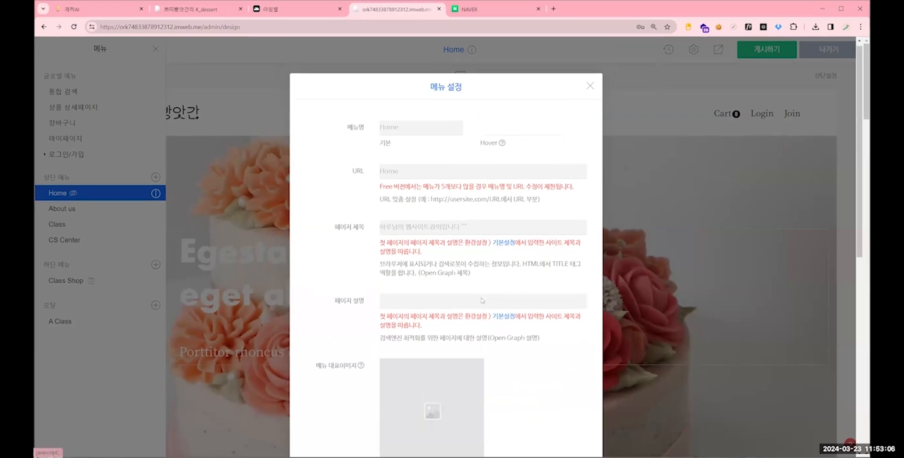
{"action": "scroll", "coordinate": [589, 89], "scroll_direction": "down", "scroll_amount": 4}
{"action": "scroll", "coordinate": [591, 92], "scroll_direction": "up", "scroll_amount": 4}
{"action": "left_click", "coordinate": [590, 92]}
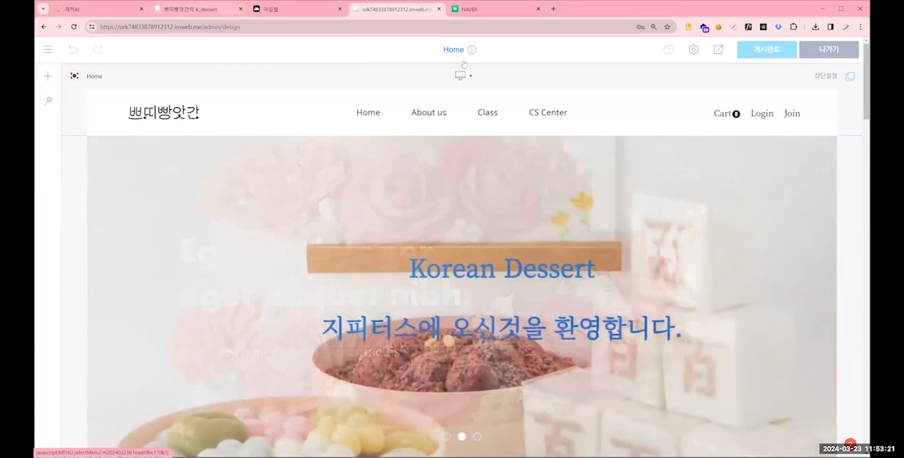
- Check the Class submenu in the reference site's header, and delete the CS Center page from the top menu
{"action": "left_click", "coordinate": [215, 8]}
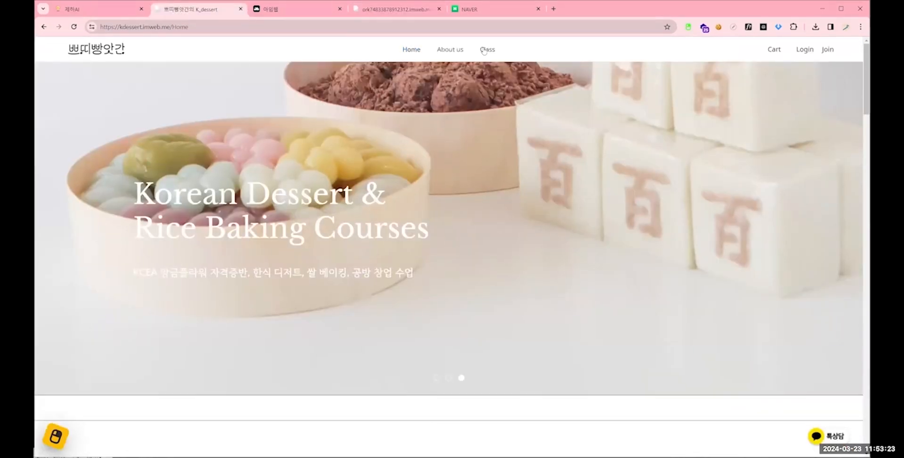
{"action": "mouse_move", "coordinate": [484, 51]}
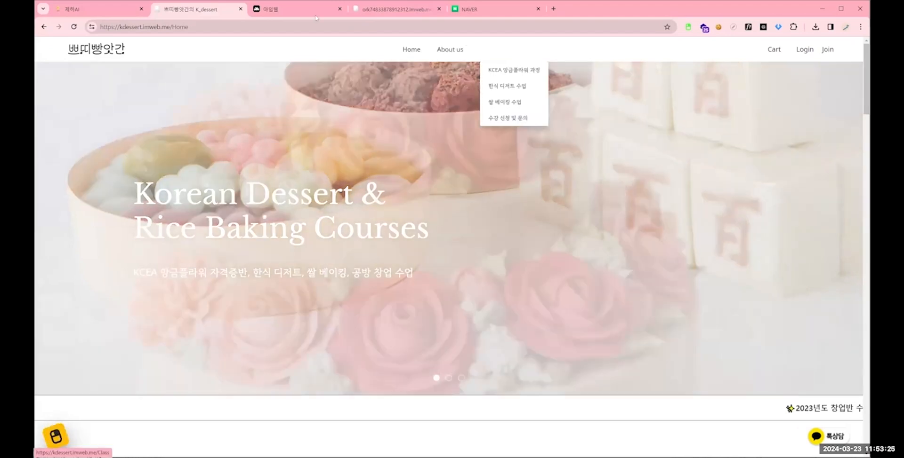
{"action": "key", "text": "ctrl+4"}
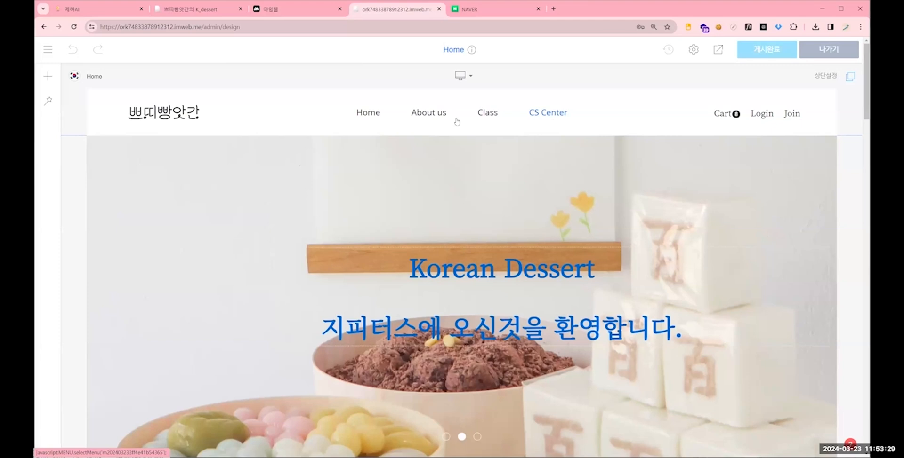
{"action": "left_click", "coordinate": [47, 50]}
{"action": "right_click", "coordinate": [86, 242]}
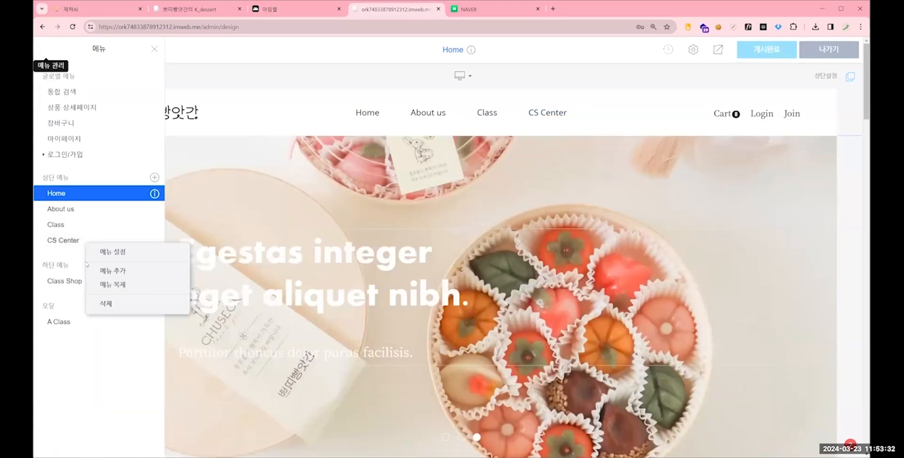
{"action": "left_click", "coordinate": [111, 306]}
{"action": "left_click", "coordinate": [491, 245]}
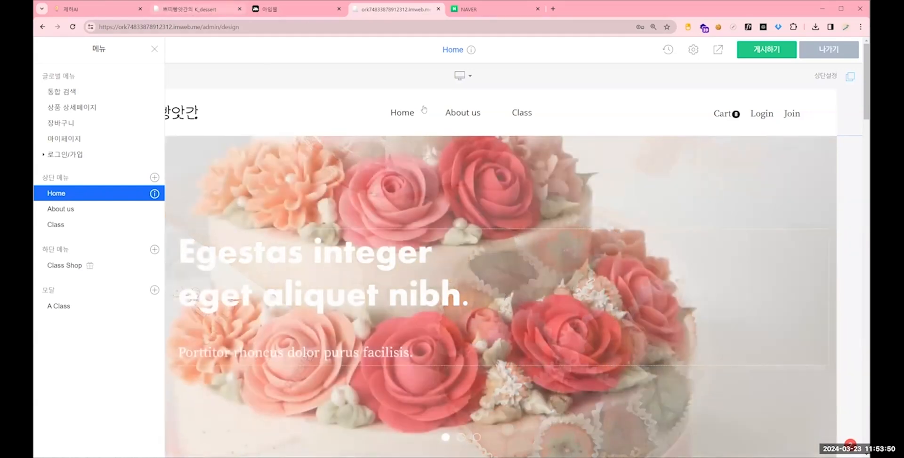
- Examine the 쌀 베이킹 수업, 수강 신청 및 문의 and Class pages of the reference site, and return to the design editor
{"action": "key", "text": "ctrl+2"}
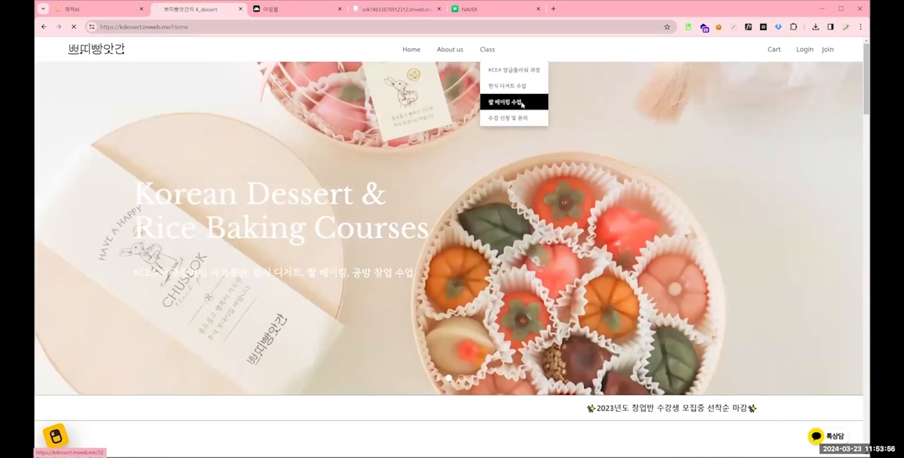
{"action": "left_click", "coordinate": [517, 98]}
{"action": "left_click", "coordinate": [501, 121]}
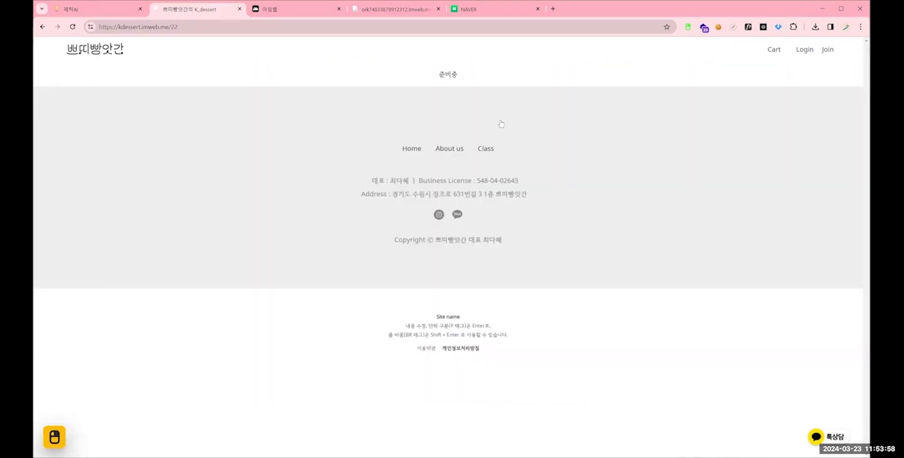
{"action": "mouse_move", "coordinate": [486, 53]}
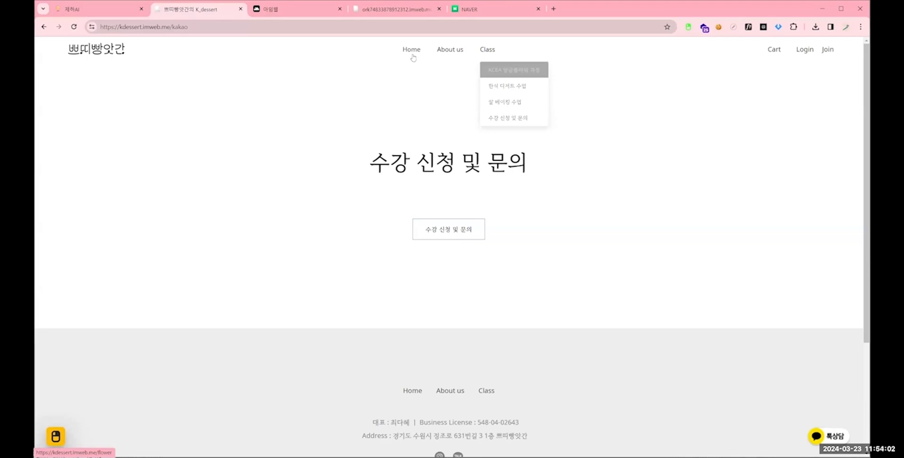
{"action": "left_click", "coordinate": [485, 52]}
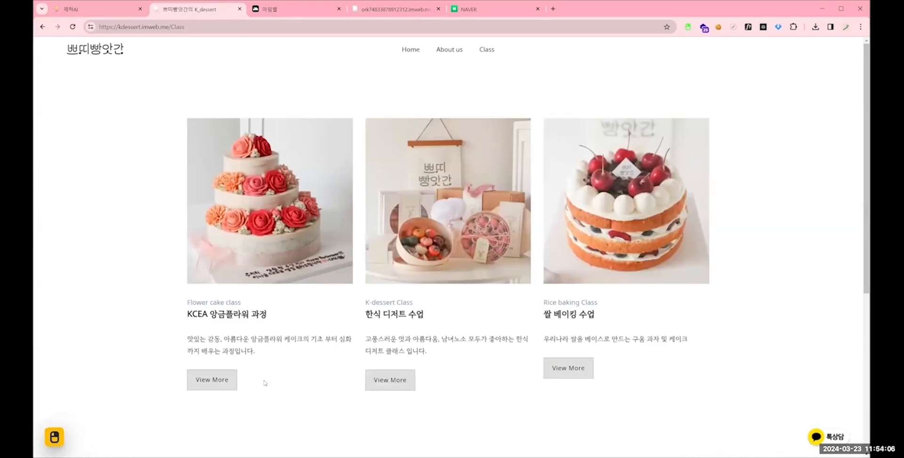
{"action": "left_click", "coordinate": [398, 9]}
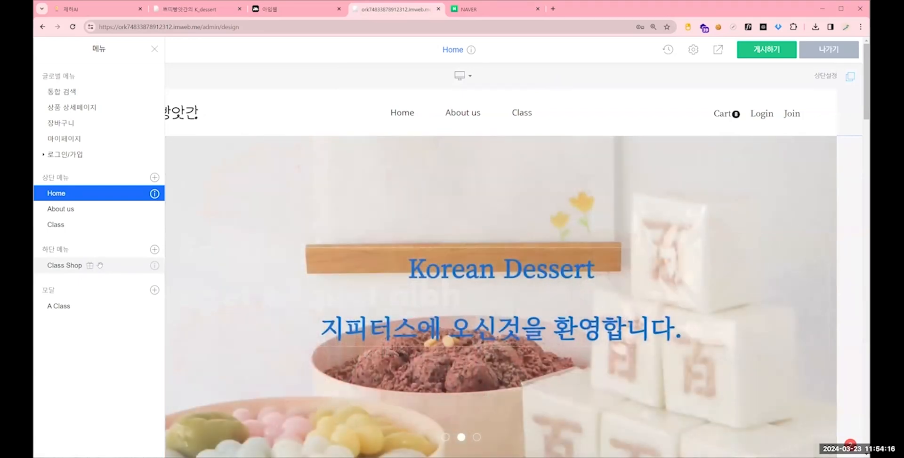
- Delete the A Class modal and the Class Shop page from the bottom menu
{"action": "left_click", "coordinate": [100, 266]}
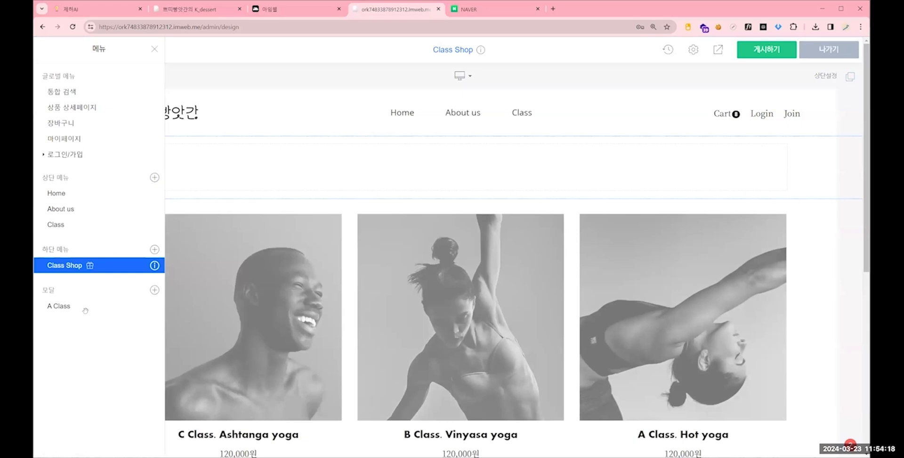
{"action": "left_click", "coordinate": [98, 304]}
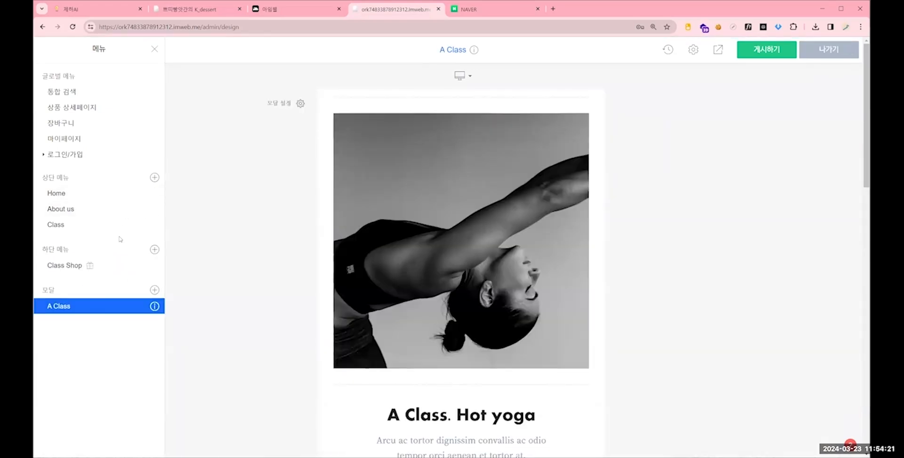
{"action": "right_click", "coordinate": [76, 306]}
{"action": "left_click", "coordinate": [115, 367]}
{"action": "left_click", "coordinate": [454, 241]}
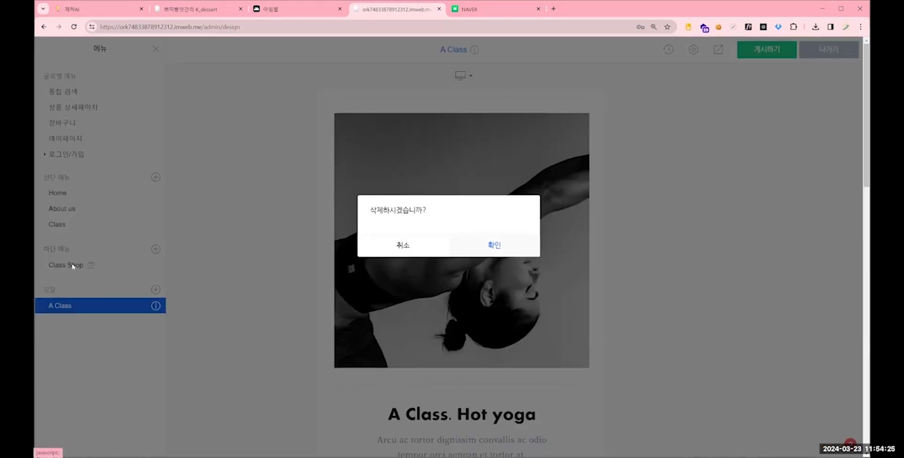
{"action": "right_click", "coordinate": [68, 264]}
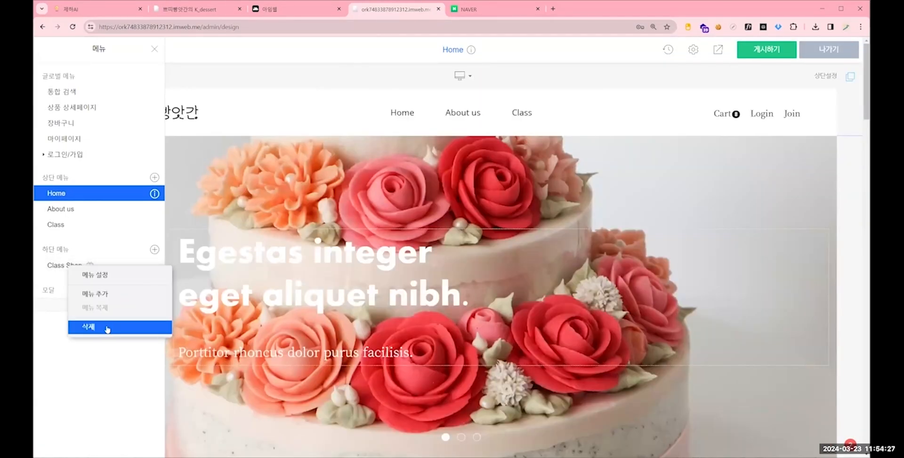
{"action": "left_click", "coordinate": [107, 328]}
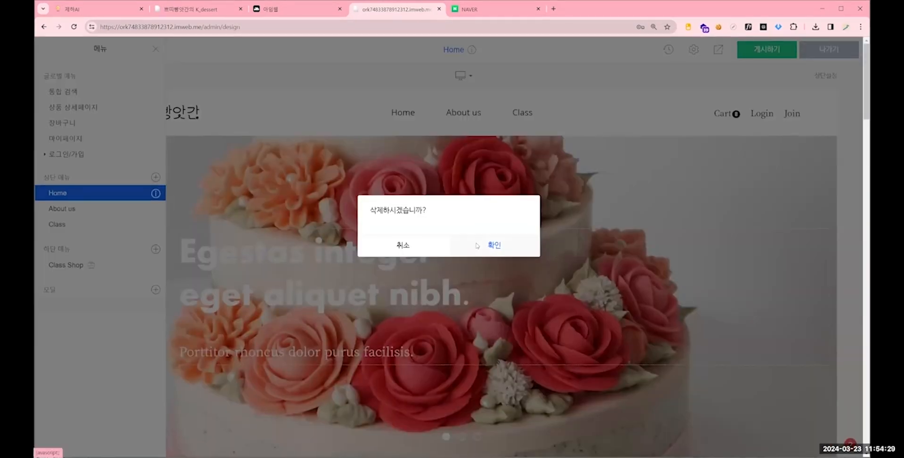
{"action": "left_click", "coordinate": [476, 245]}
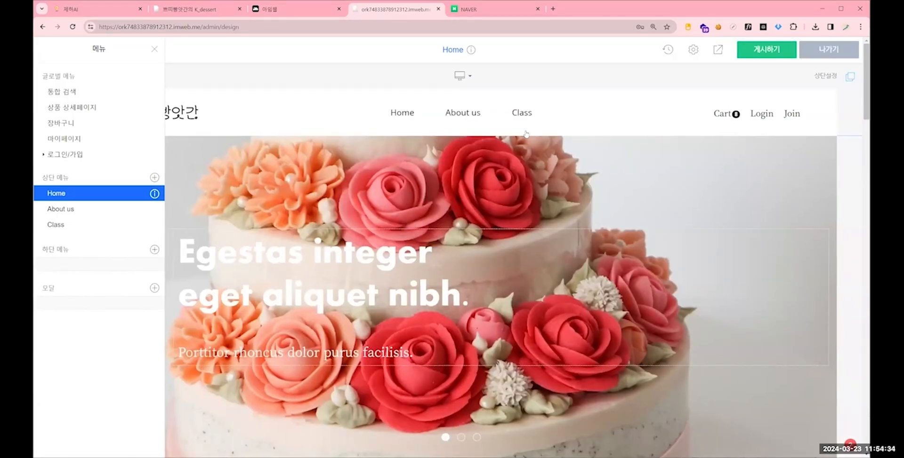
- Add a new unnamed page to the top menu, and check the reference site's Class submenu names
{"action": "left_click", "coordinate": [154, 178]}
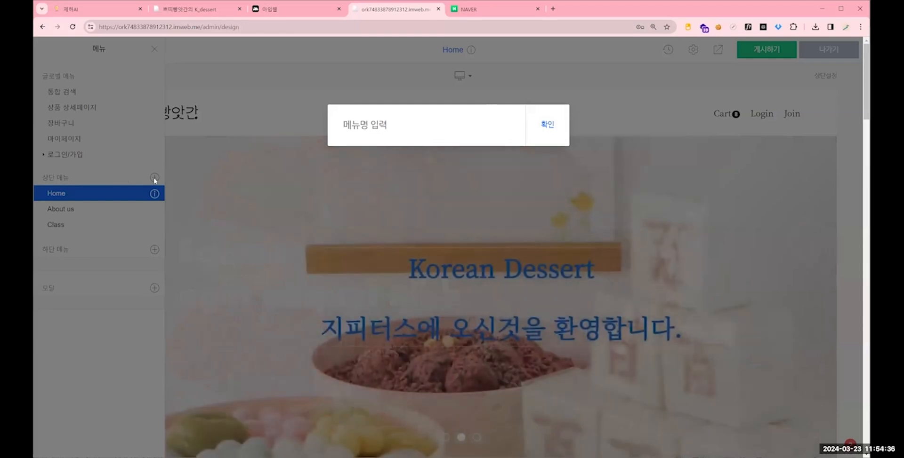
{"action": "key", "text": "Return"}
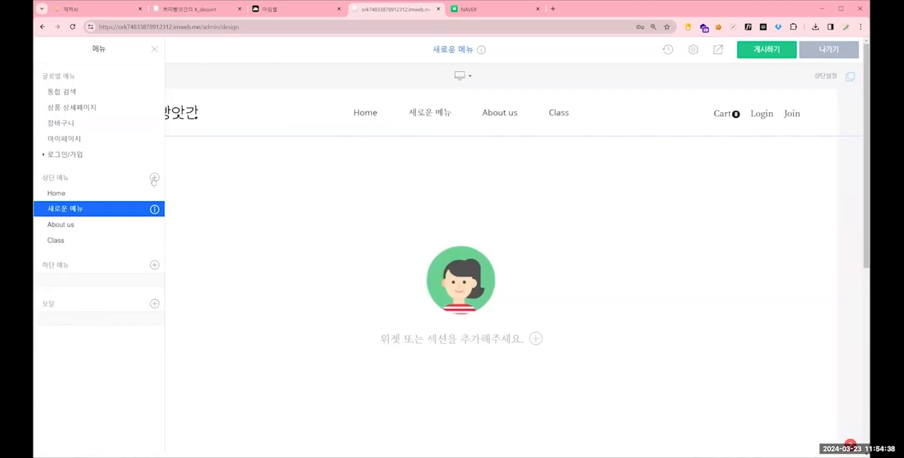
{"action": "left_click", "coordinate": [198, 9]}
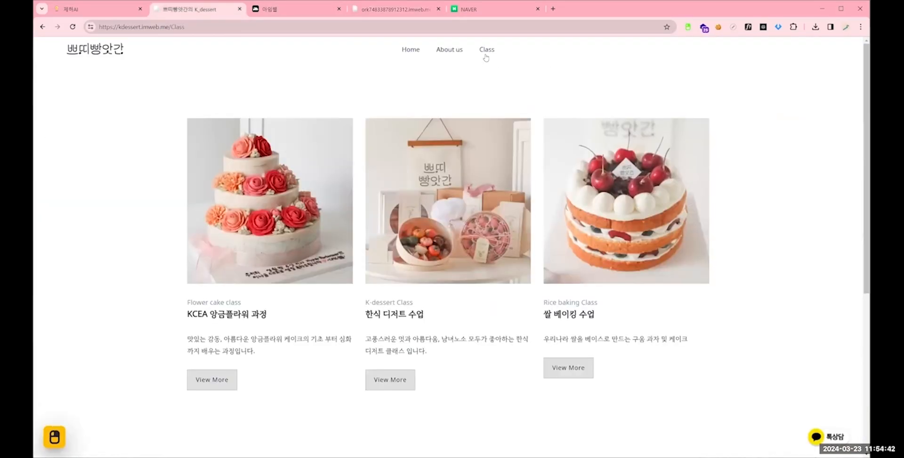
{"action": "mouse_move", "coordinate": [487, 49]}
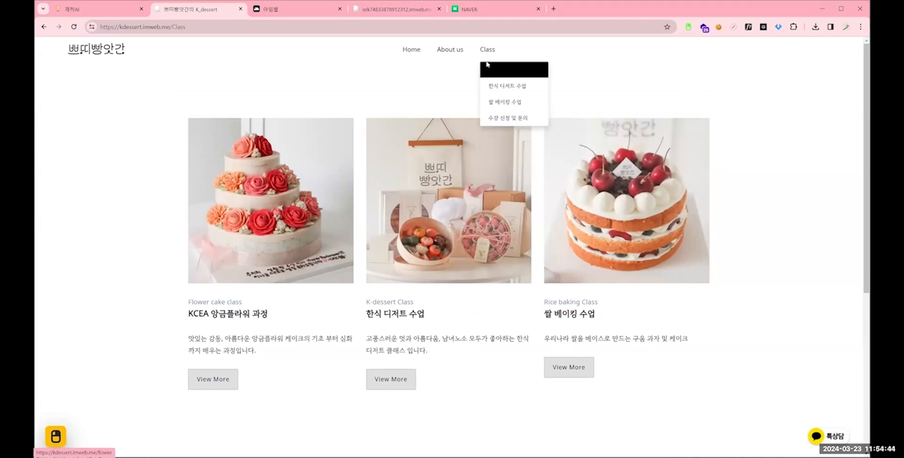
{"action": "left_click", "coordinate": [394, 9]}
- Rename the new menu page 앙금플라워 과정 and nest it under Class
{"action": "left_click", "coordinate": [154, 210]}
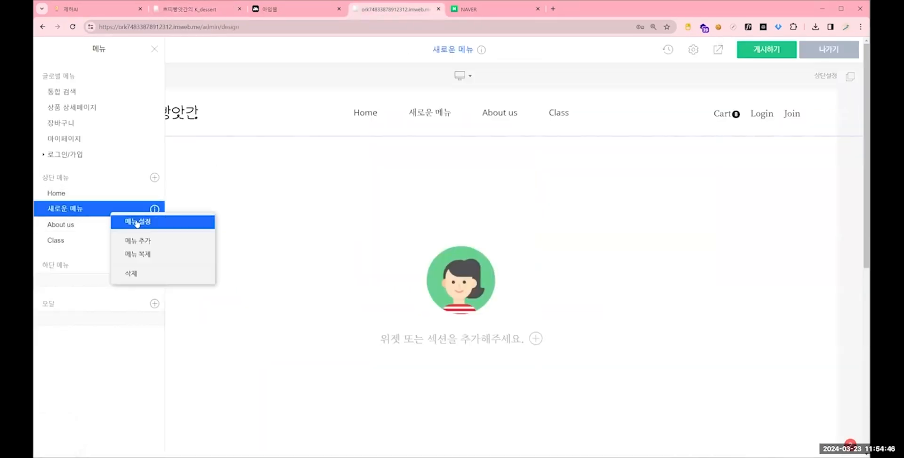
{"action": "left_click", "coordinate": [131, 222]}
{"action": "type", "text": "양그"}
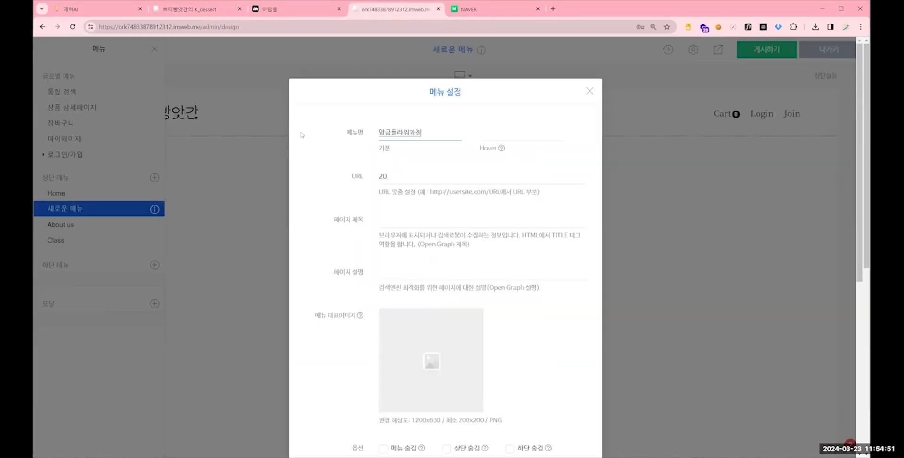
{"action": "scroll", "coordinate": [508, 369], "scroll_direction": "down", "scroll_amount": 4}
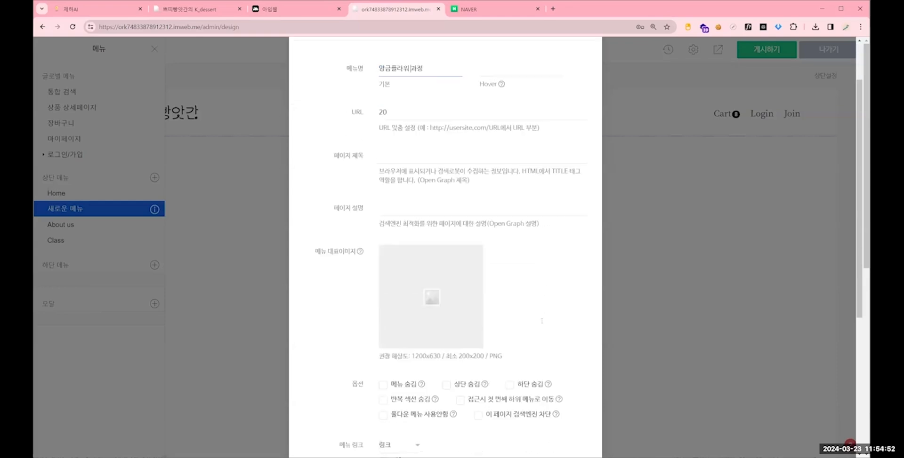
{"action": "left_click", "coordinate": [683, 210]}
{"action": "left_click_drag", "start_coordinate": [75, 211], "coordinate": [63, 241]}
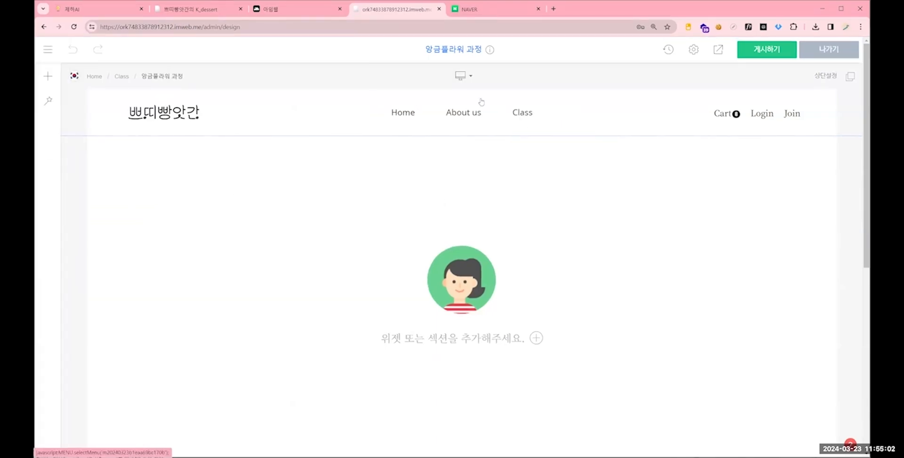
{"action": "left_click", "coordinate": [48, 52]}
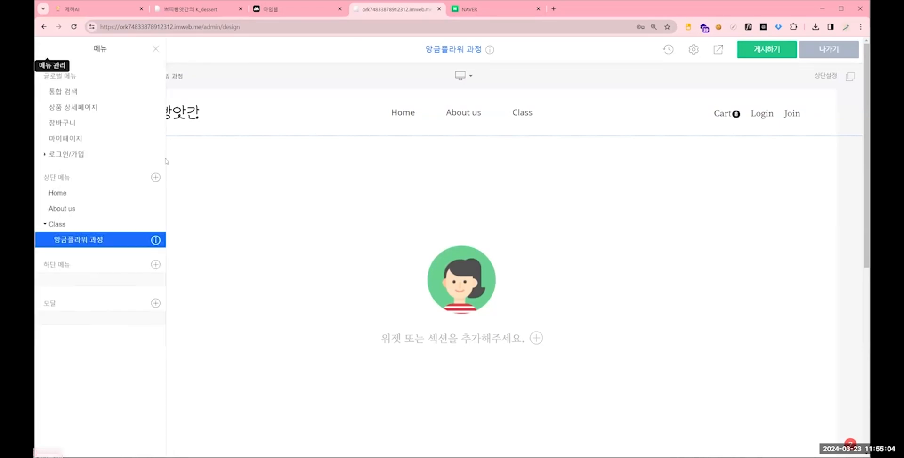
- Add a 한식 디저트 수업 page under Class, following the reference site's submenu, and check the header's Class dropdown
{"action": "left_click", "coordinate": [195, 14]}
{"action": "mouse_move", "coordinate": [489, 62]}
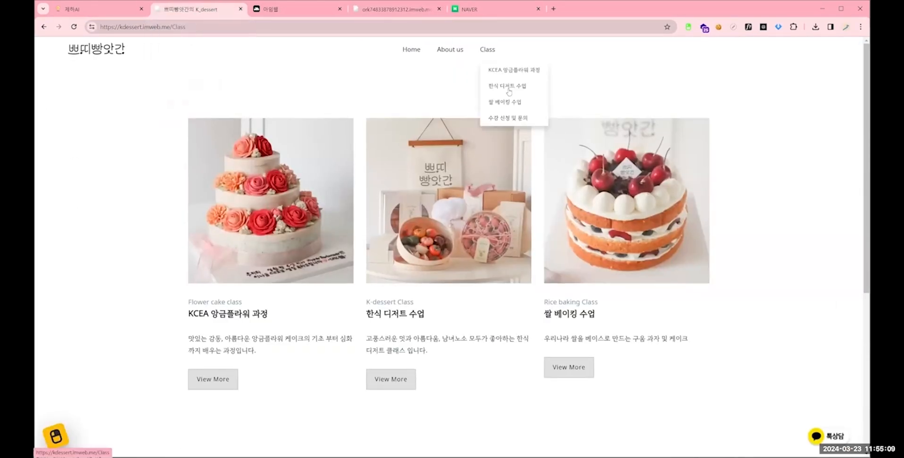
{"action": "left_click", "coordinate": [417, 8]}
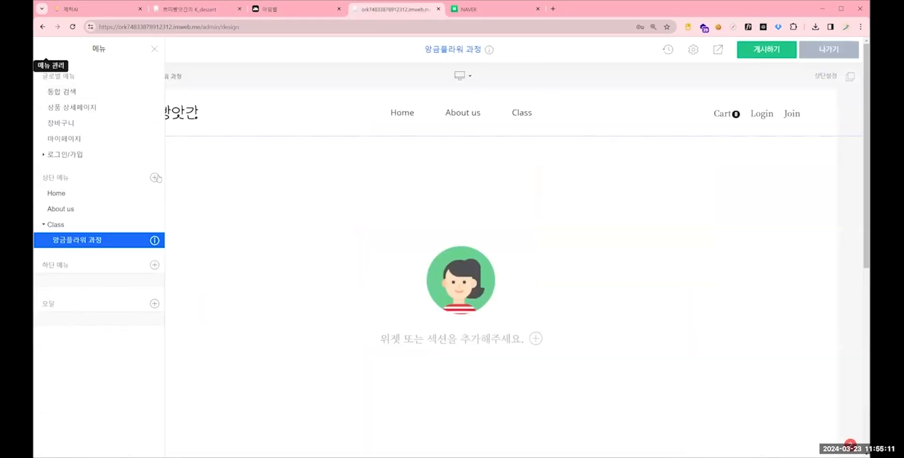
{"action": "left_click", "coordinate": [154, 178]}
{"action": "type", "text": "한시"}
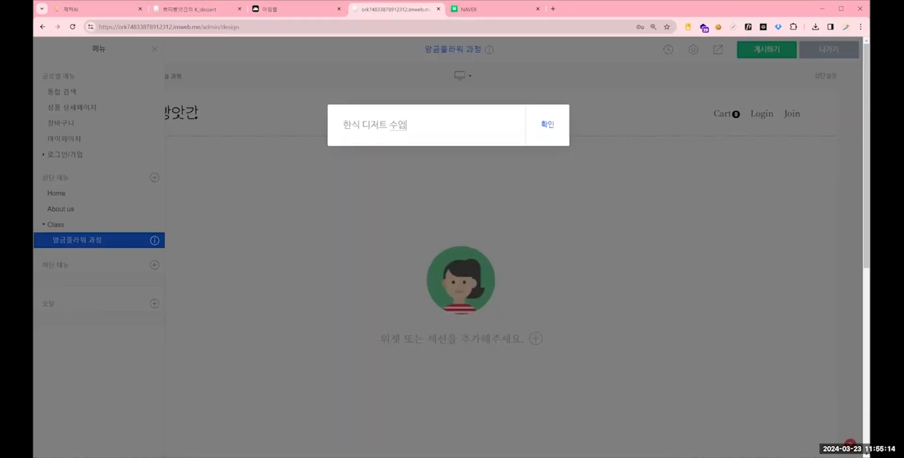
{"action": "type", "text": " 디저트 수업"}
{"action": "key", "text": "Return"}
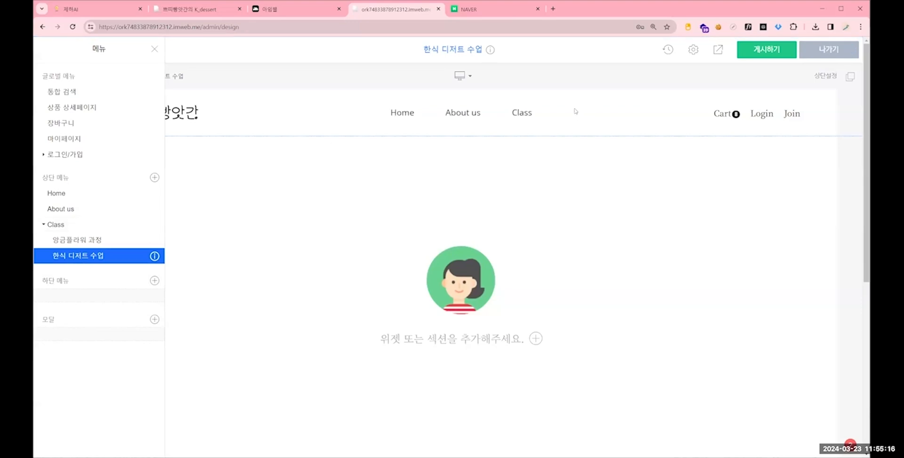
{"action": "mouse_move", "coordinate": [522, 114]}
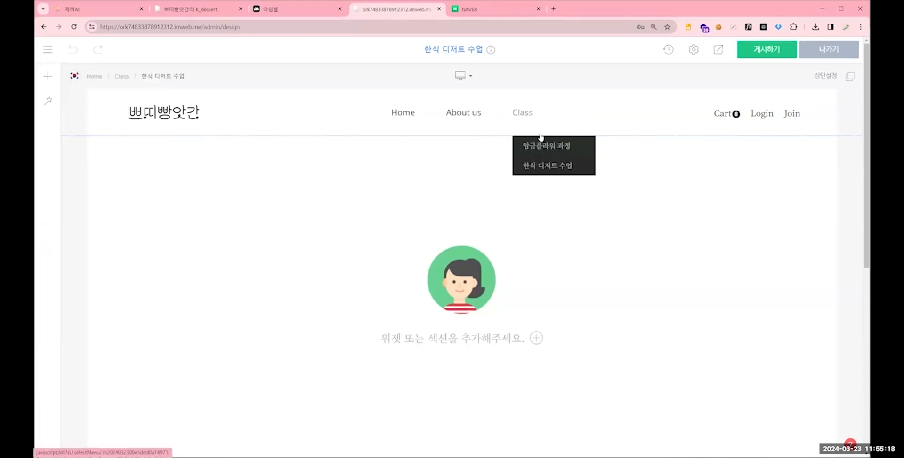
- Open the About us page for design and compare its sections with the reference site's About us page
{"action": "left_click", "coordinate": [471, 117]}
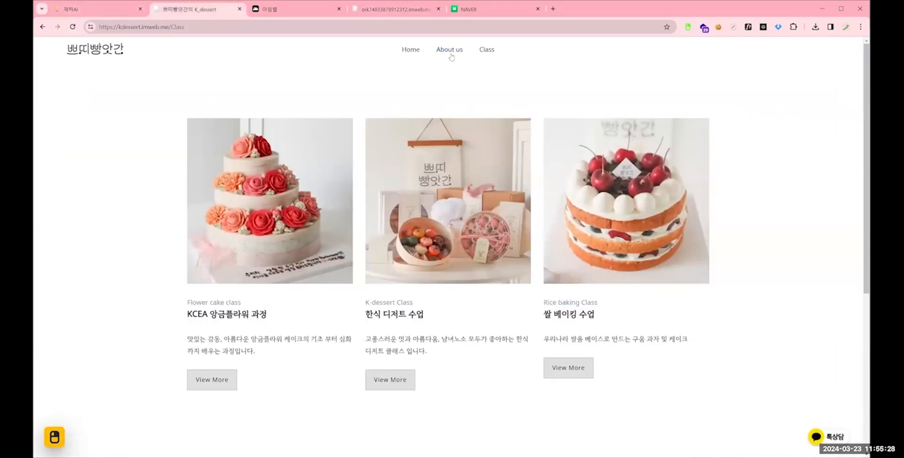
{"action": "left_click", "coordinate": [450, 55]}
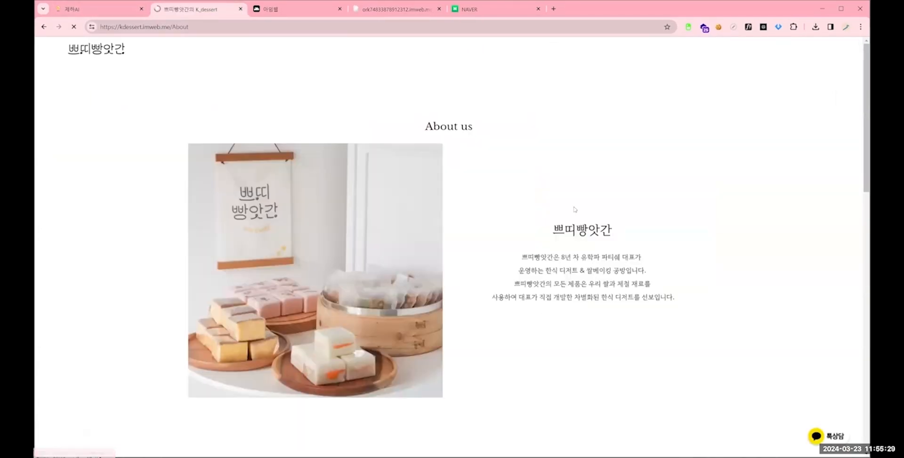
{"action": "scroll", "coordinate": [518, 189], "scroll_direction": "down", "scroll_amount": 2}
{"action": "scroll", "coordinate": [335, 169], "scroll_direction": "up", "scroll_amount": 2}
{"action": "scroll", "coordinate": [207, 155], "scroll_direction": "down", "scroll_amount": 2}
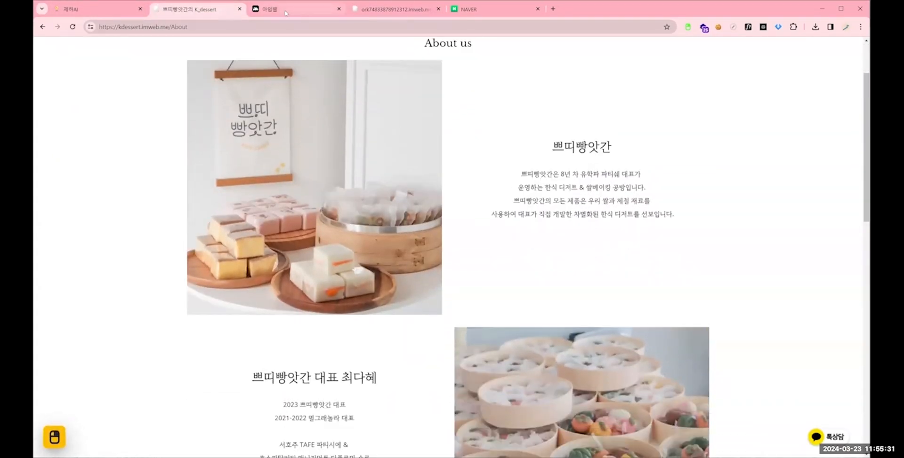
{"action": "left_click", "coordinate": [395, 9]}
{"action": "scroll", "coordinate": [489, 141], "scroll_direction": "down", "scroll_amount": 4}
{"action": "scroll", "coordinate": [511, 162], "scroll_direction": "up", "scroll_amount": 3}
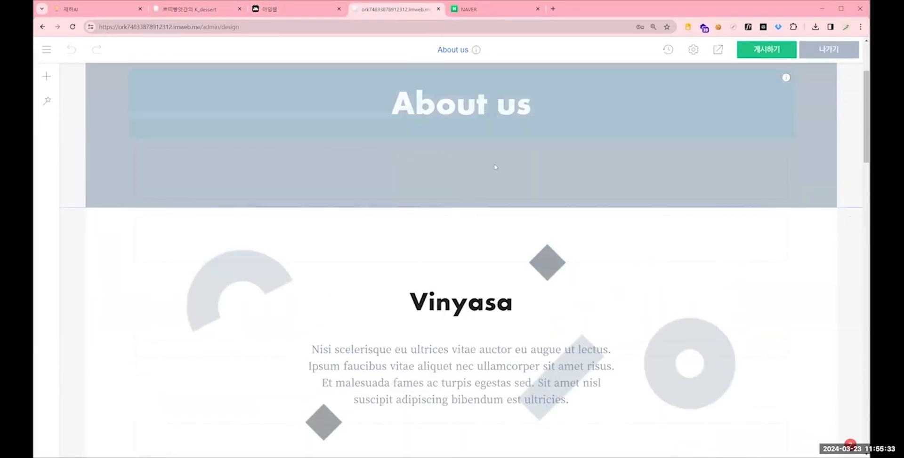
{"action": "scroll", "coordinate": [514, 165], "scroll_direction": "down", "scroll_amount": 2}
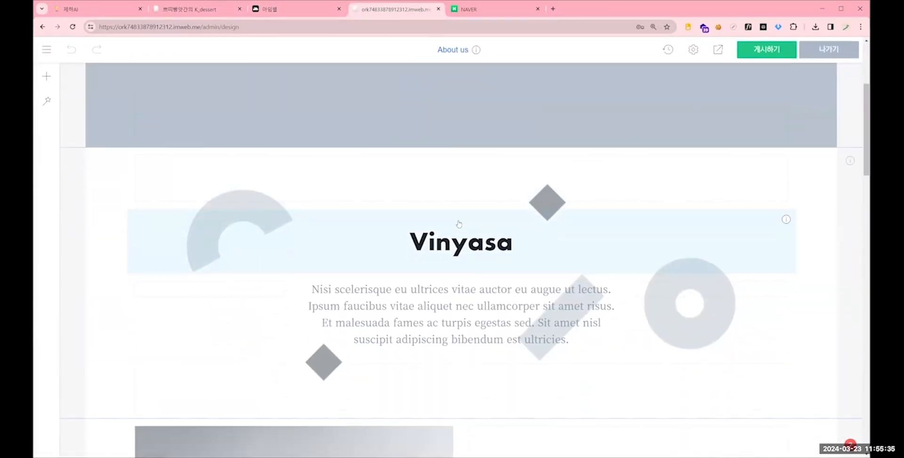
{"action": "scroll", "coordinate": [460, 222], "scroll_direction": "up", "scroll_amount": 1}
{"action": "scroll", "coordinate": [516, 198], "scroll_direction": "down", "scroll_amount": 3}
{"action": "scroll", "coordinate": [553, 211], "scroll_direction": "down", "scroll_amount": 6}
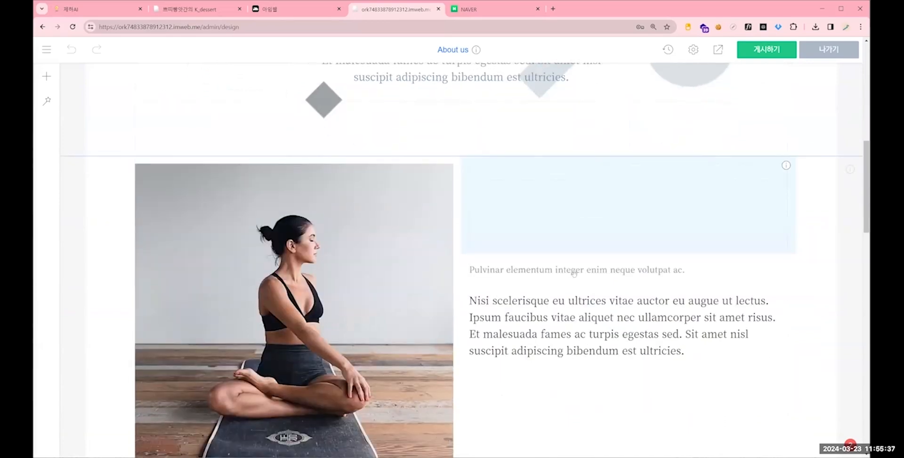
- Compare the photo-and-text sections of the About us page with those on the reference site's About us page
{"action": "scroll", "coordinate": [597, 267], "scroll_direction": "down", "scroll_amount": 4}
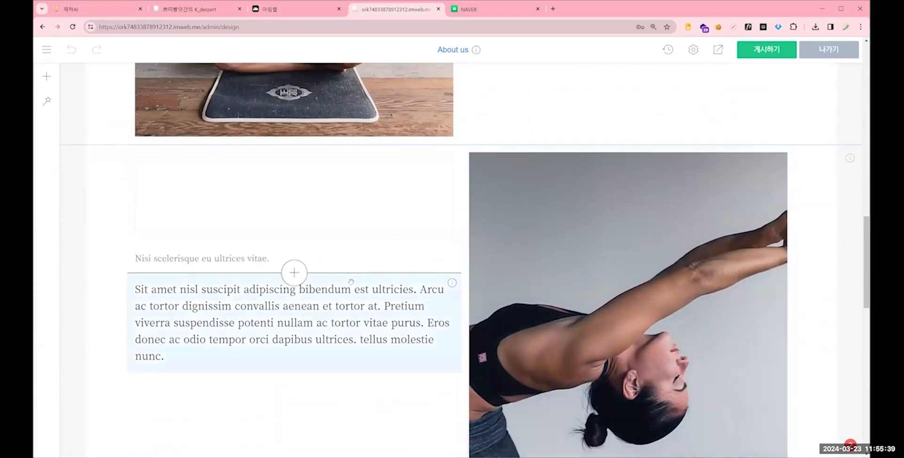
{"action": "scroll", "coordinate": [560, 247], "scroll_direction": "down", "scroll_amount": 3}
{"action": "scroll", "coordinate": [560, 247], "scroll_direction": "down", "scroll_amount": 5}
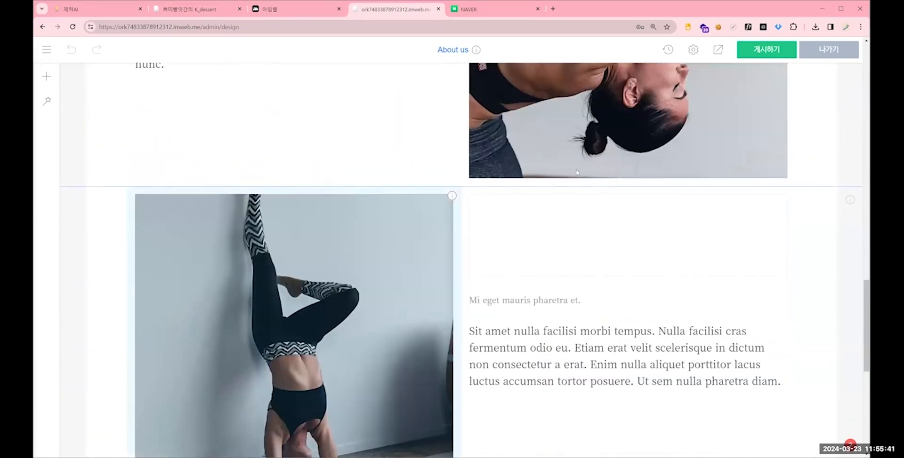
{"action": "key", "text": "ctrl+2"}
{"action": "scroll", "coordinate": [753, 103], "scroll_direction": "down", "scroll_amount": 6}
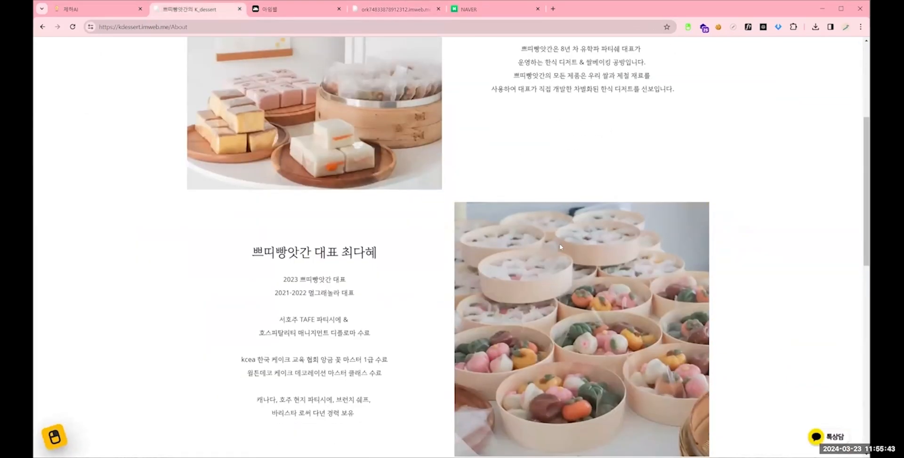
{"action": "scroll", "coordinate": [765, 66], "scroll_direction": "down", "scroll_amount": 3}
{"action": "scroll", "coordinate": [765, 62], "scroll_direction": "up", "scroll_amount": 11}
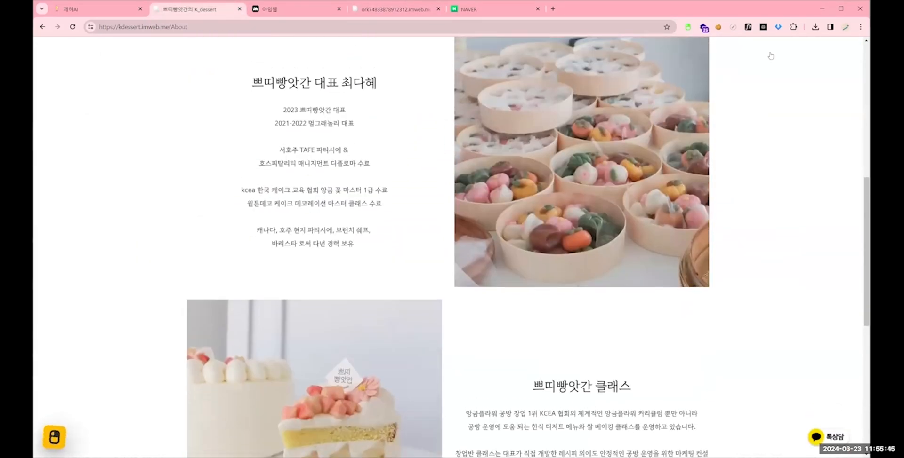
- Download all images from the reference site's About us page and return to the design editor
{"action": "left_click", "coordinate": [778, 27]}
{"action": "left_click", "coordinate": [455, 148]}
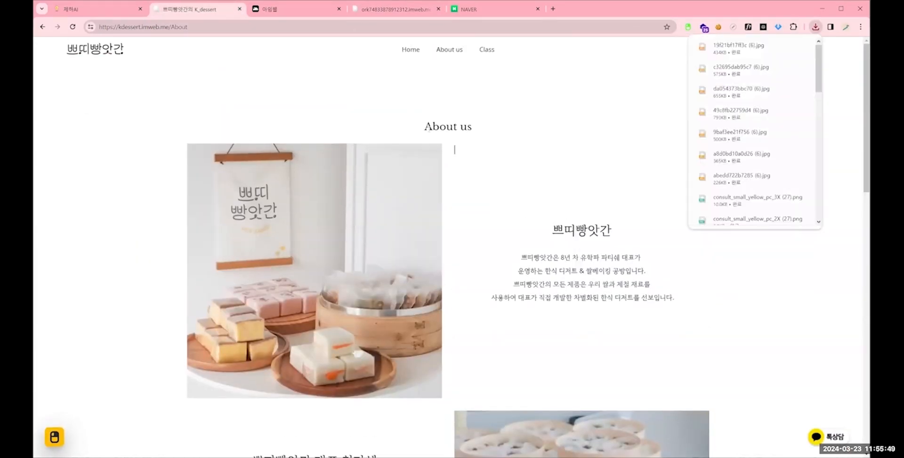
{"action": "left_click", "coordinate": [454, 147]}
{"action": "left_click_drag", "start_coordinate": [331, 71], "coordinate": [424, 126]}
{"action": "left_click", "coordinate": [400, 10]}
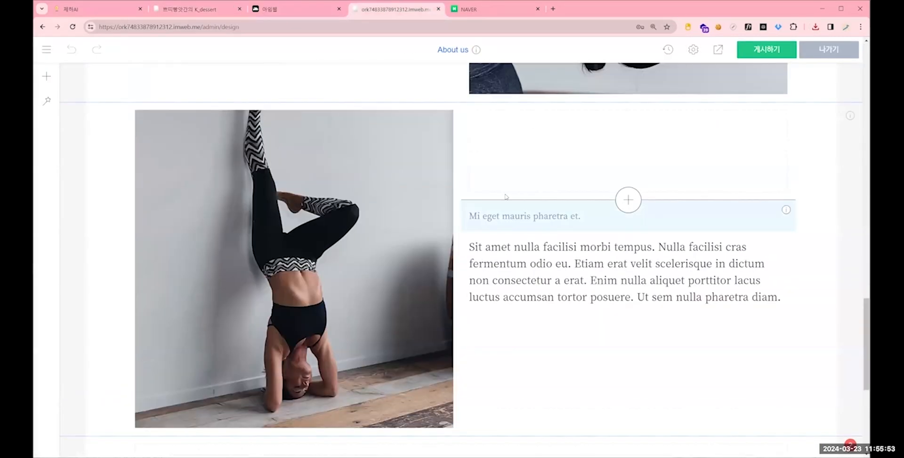
- Delete the Vinyasa introduction section with the geometric shapes below the About us title section
{"action": "scroll", "coordinate": [394, 130], "scroll_direction": "up", "scroll_amount": 10}
{"action": "scroll", "coordinate": [393, 130], "scroll_direction": "up", "scroll_amount": 10}
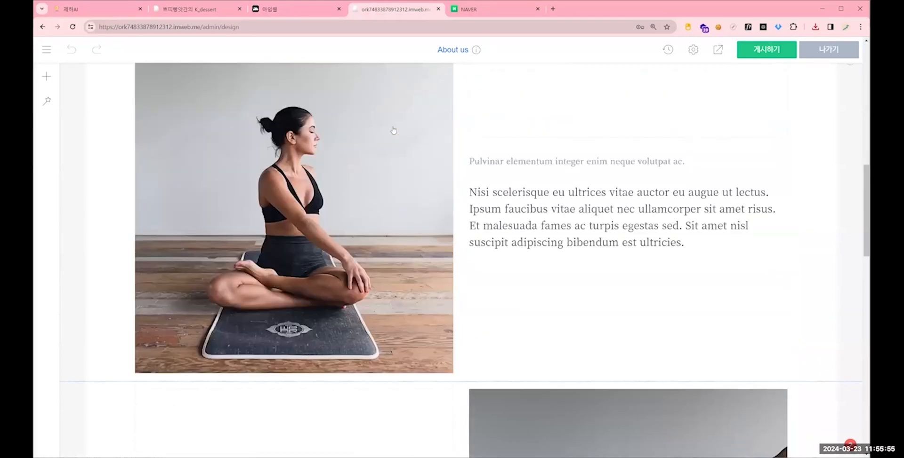
{"action": "scroll", "coordinate": [383, 267], "scroll_direction": "down", "scroll_amount": 3}
{"action": "scroll", "coordinate": [383, 267], "scroll_direction": "up", "scroll_amount": 2}
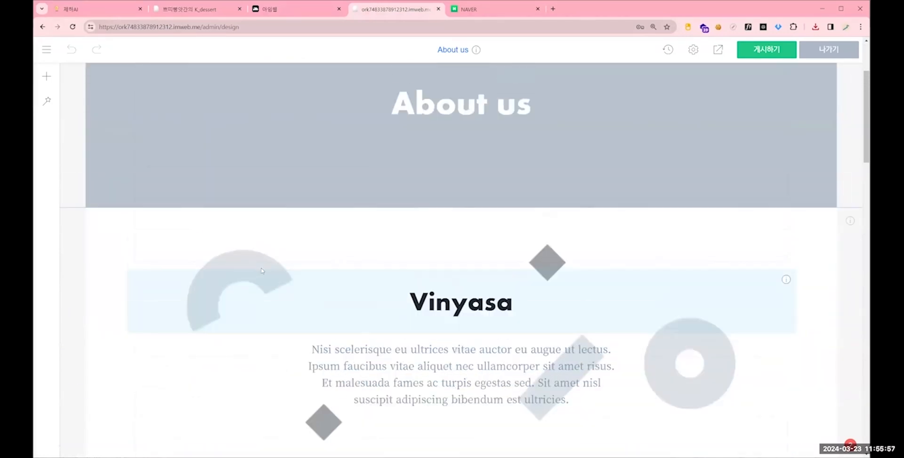
{"action": "scroll", "coordinate": [197, 255], "scroll_direction": "down", "scroll_amount": 1}
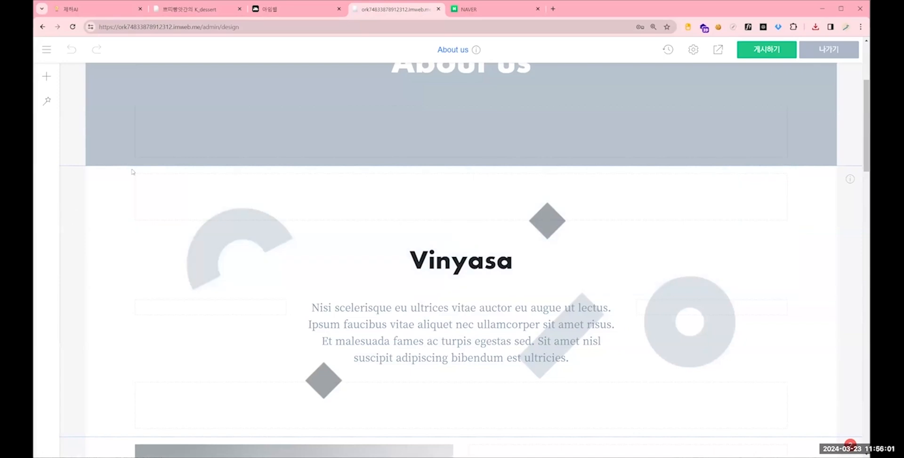
{"action": "right_click", "coordinate": [79, 210]}
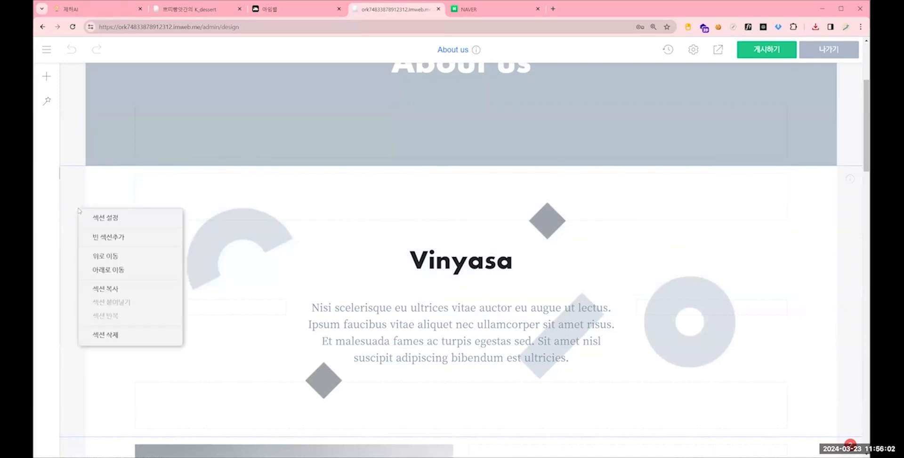
{"action": "left_click", "coordinate": [122, 335]}
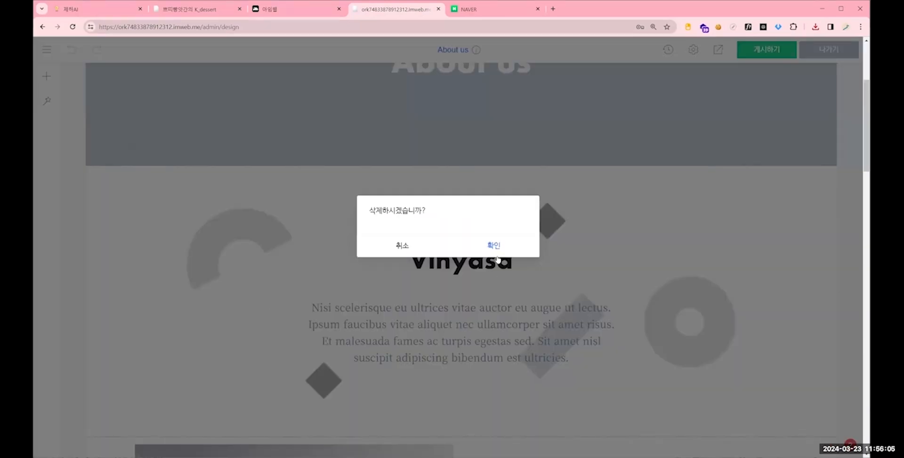
{"action": "left_click", "coordinate": [522, 245]}
- Set the background colour of the About us title section to #fff
{"action": "scroll", "coordinate": [524, 94], "scroll_direction": "up", "scroll_amount": 3}
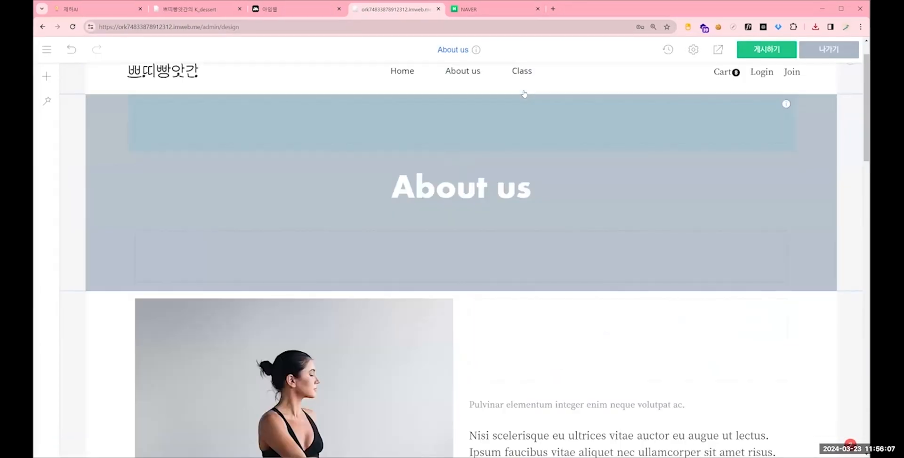
{"action": "right_click", "coordinate": [115, 159]}
{"action": "left_click", "coordinate": [127, 165]}
{"action": "left_click", "coordinate": [462, 289]}
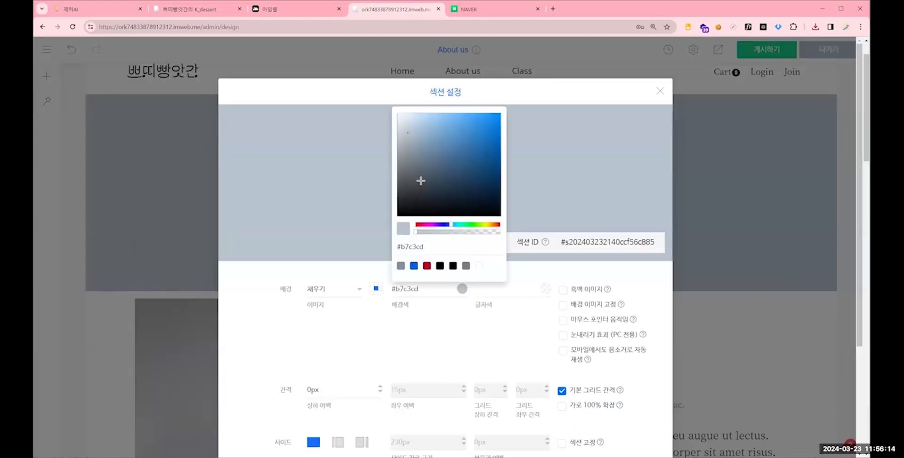
{"action": "mouse_move", "coordinate": [481, 176]}
{"action": "left_mouse_down"}
{"action": "mouse_move", "coordinate": [489, 141]}
{"action": "mouse_move", "coordinate": [387, 111]}
{"action": "left_mouse_up"}
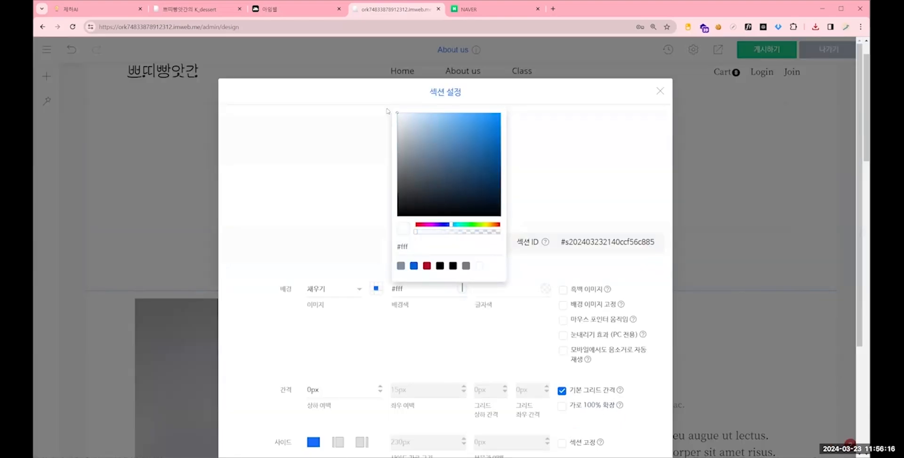
{"action": "left_click", "coordinate": [757, 233]}
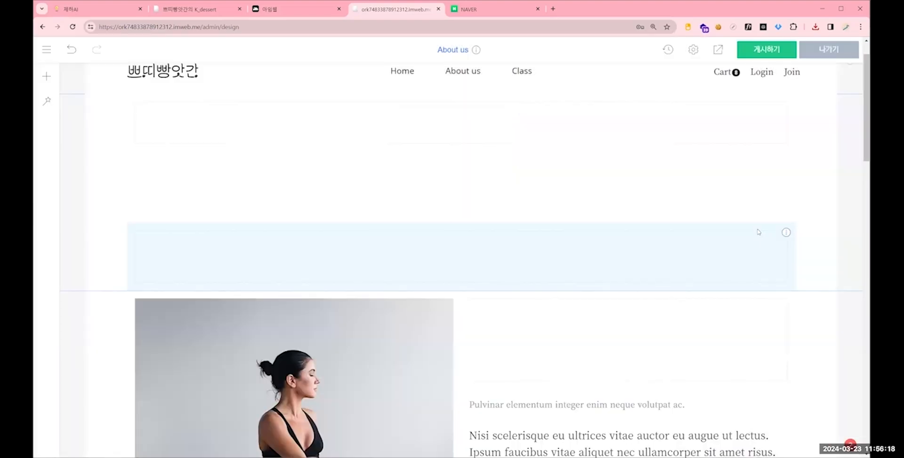
- Change the About us title's text colour to black and apply the 표준 paragraph style
{"action": "left_click", "coordinate": [351, 197]}
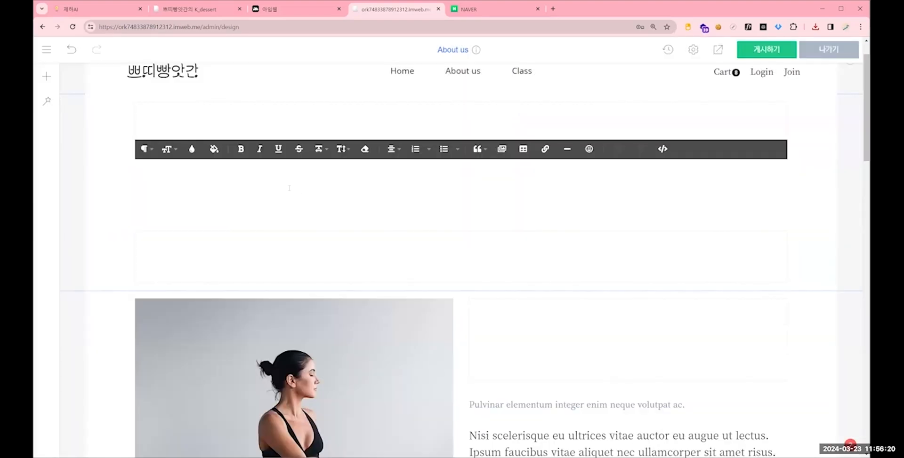
{"action": "left_click_drag", "start_coordinate": [299, 189], "coordinate": [658, 200]}
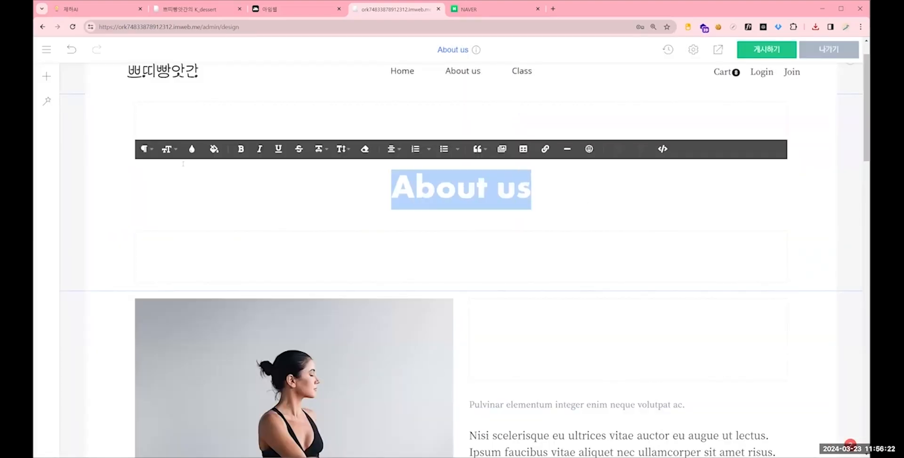
{"action": "left_click", "coordinate": [192, 149]}
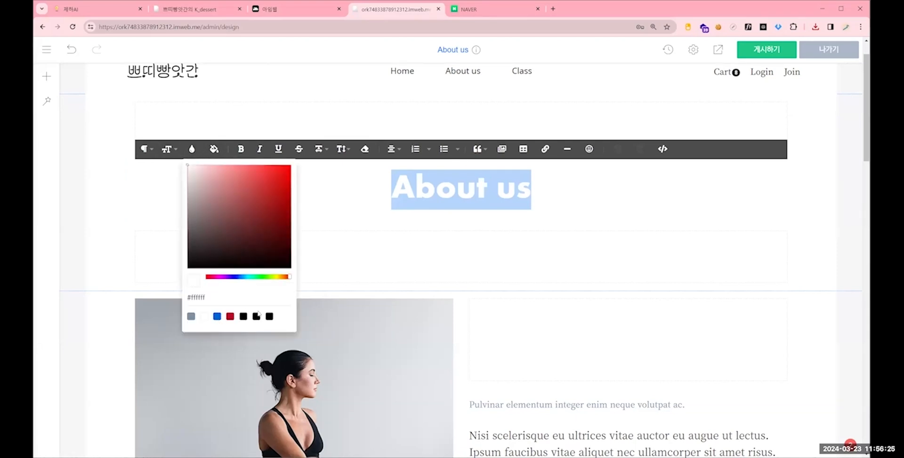
{"action": "left_click", "coordinate": [338, 187]}
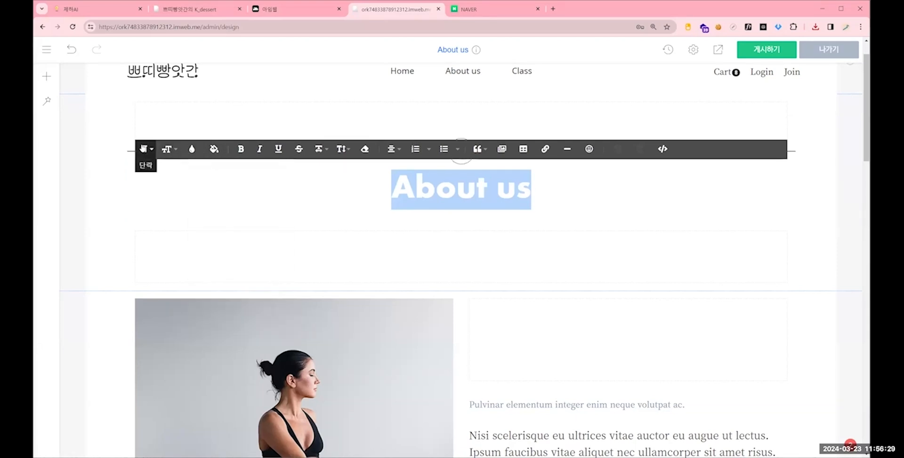
{"action": "left_click", "coordinate": [146, 149]}
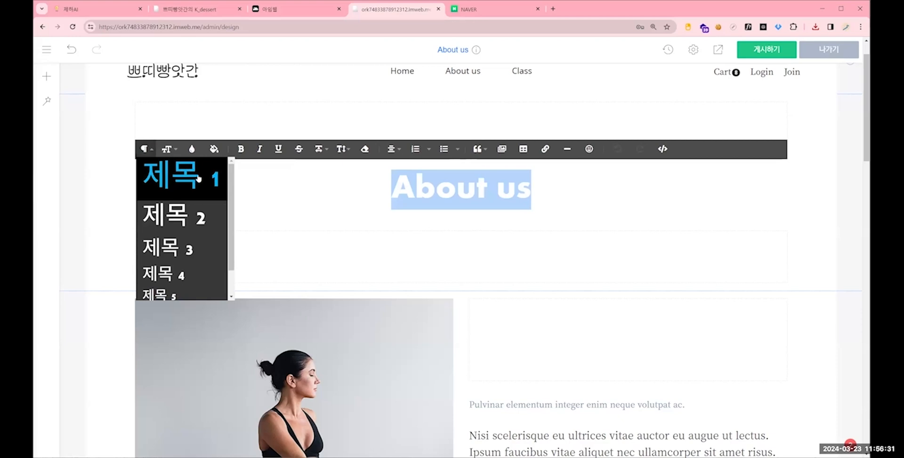
{"action": "scroll", "coordinate": [186, 182], "scroll_direction": "down", "scroll_amount": 1}
{"action": "scroll", "coordinate": [179, 212], "scroll_direction": "up", "scroll_amount": 1}
{"action": "scroll", "coordinate": [165, 263], "scroll_direction": "down", "scroll_amount": 2}
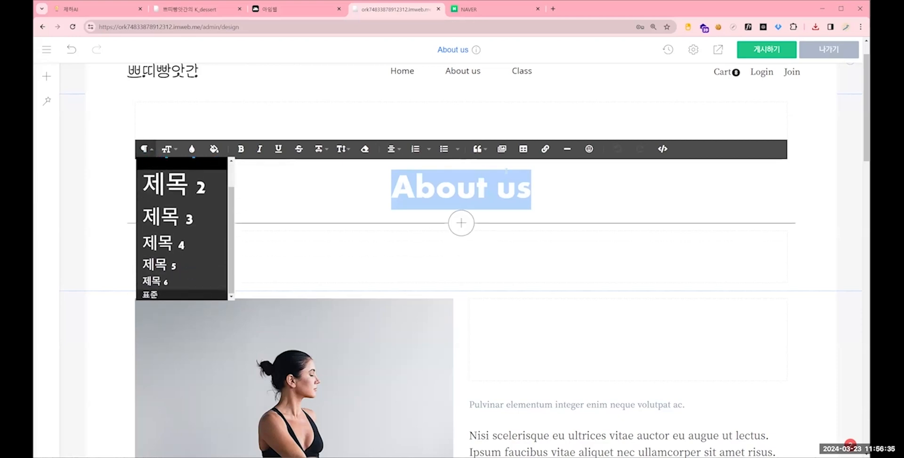
{"action": "left_click", "coordinate": [151, 295]}
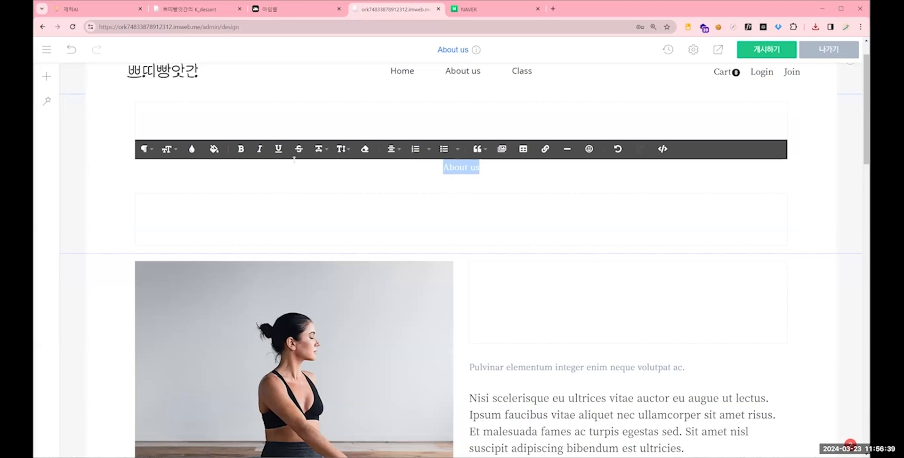
- Set the About us title's font size to 26 and reduce the height of the blank spacer below it
{"action": "left_click", "coordinate": [167, 150]}
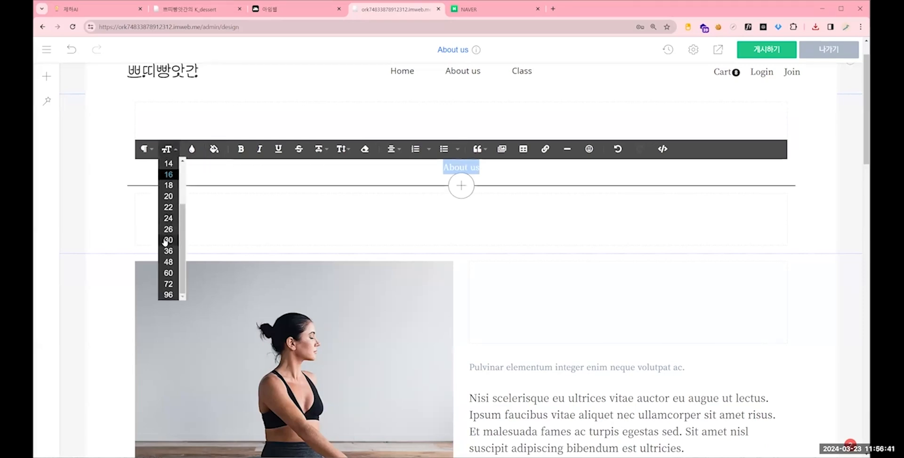
{"action": "left_click", "coordinate": [169, 230]}
{"action": "left_click", "coordinate": [625, 205]}
{"action": "left_click_drag", "start_coordinate": [508, 206], "coordinate": [620, 178]}
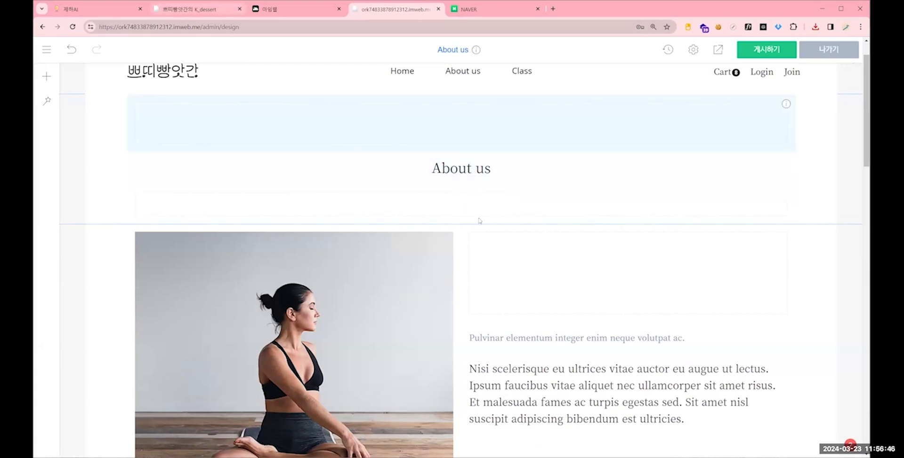
- Check the reference page's first section, and replace the seated yoga photo with the downloaded photo of desserts in round wooden boxes
{"action": "left_click", "coordinate": [193, 9]}
{"action": "scroll", "coordinate": [333, 208], "scroll_direction": "down", "scroll_amount": 1}
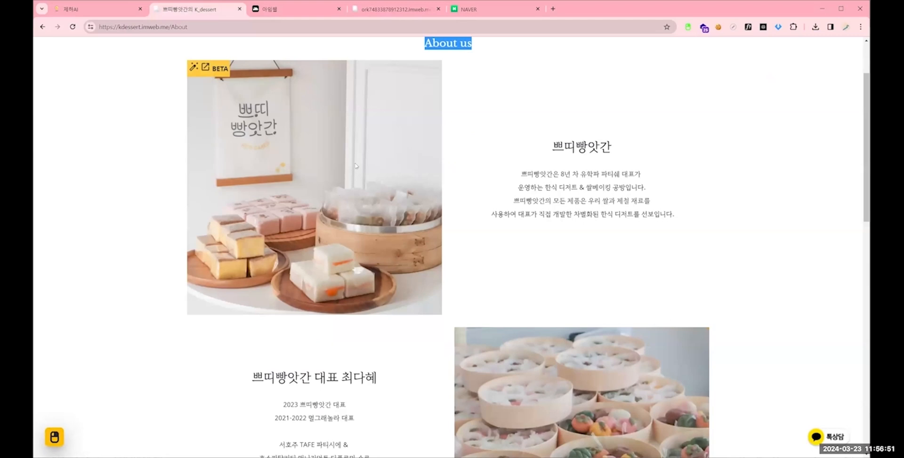
{"action": "left_click", "coordinate": [402, 7]}
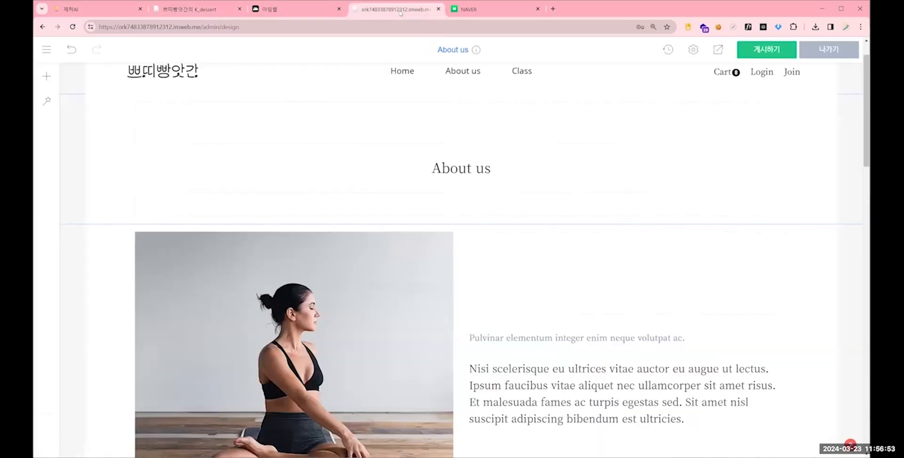
{"action": "scroll", "coordinate": [412, 96], "scroll_direction": "down", "scroll_amount": 2}
{"action": "right_click", "coordinate": [340, 195]}
{"action": "left_click", "coordinate": [320, 204]}
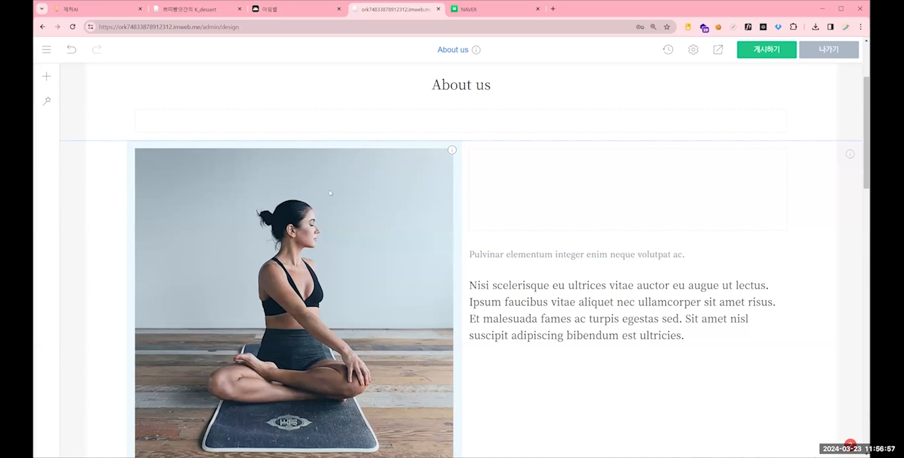
{"action": "right_click", "coordinate": [330, 192]}
{"action": "left_click", "coordinate": [362, 201]}
{"action": "mouse_move", "coordinate": [350, 168]}
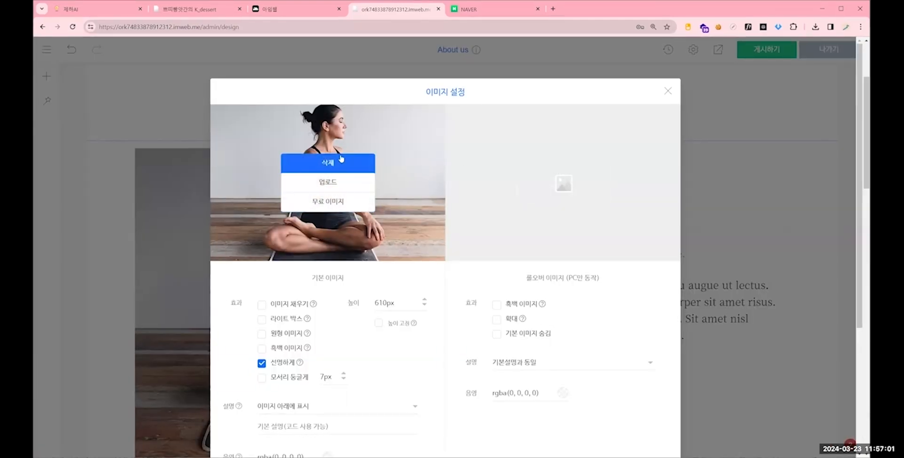
{"action": "left_click", "coordinate": [328, 165]}
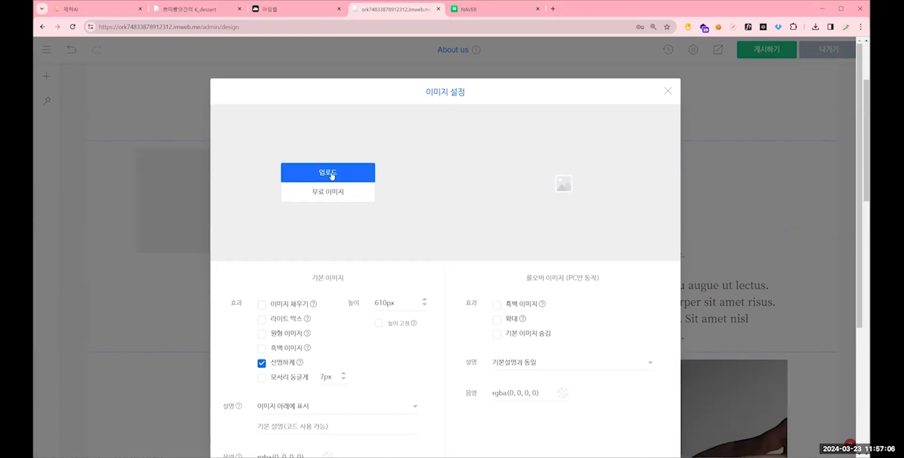
{"action": "left_click", "coordinate": [331, 175]}
{"action": "left_click", "coordinate": [133, 92]}
{"action": "key", "text": "Return"}
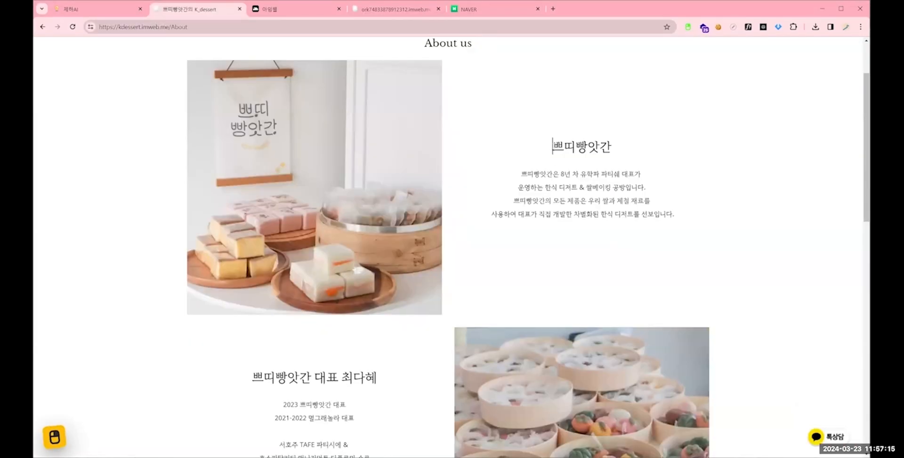
- Replace the text beside the first photo with the reference site's 쁘띠빵앗간 introduction, and delete the placeholder subtitle above it
{"action": "left_click_drag", "start_coordinate": [553, 146], "coordinate": [673, 215]}
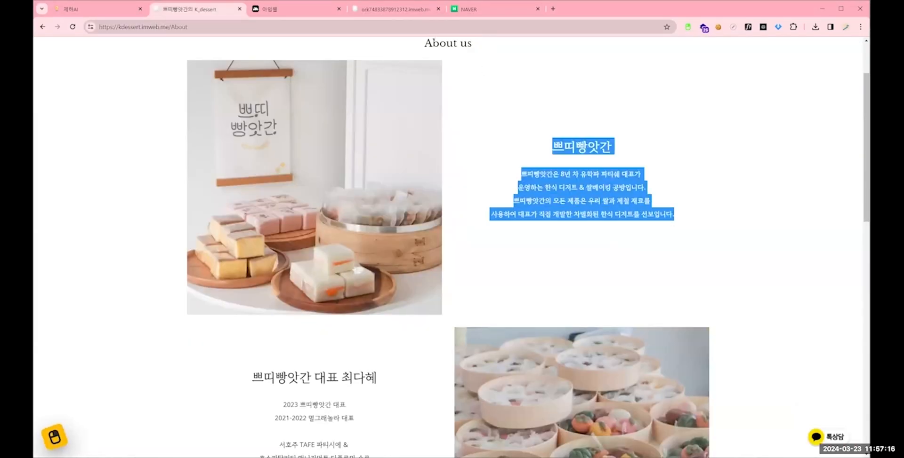
{"action": "left_click", "coordinate": [385, 15]}
{"action": "left_click", "coordinate": [487, 170]}
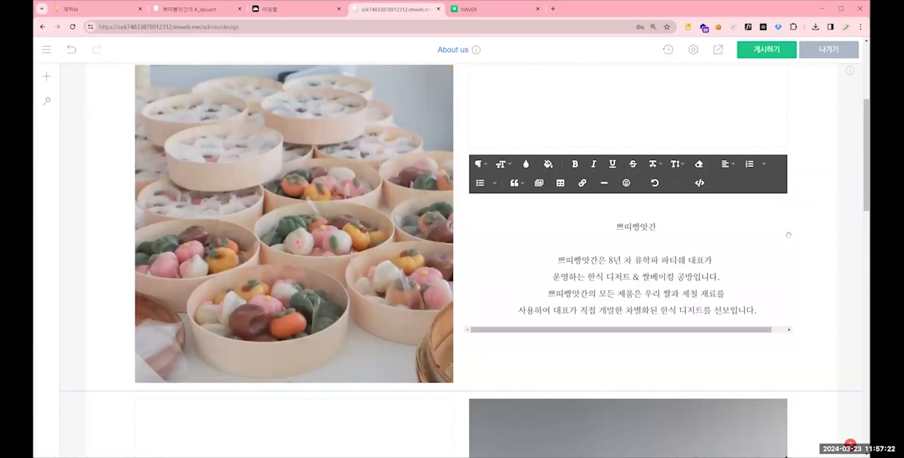
{"action": "right_click", "coordinate": [498, 175]}
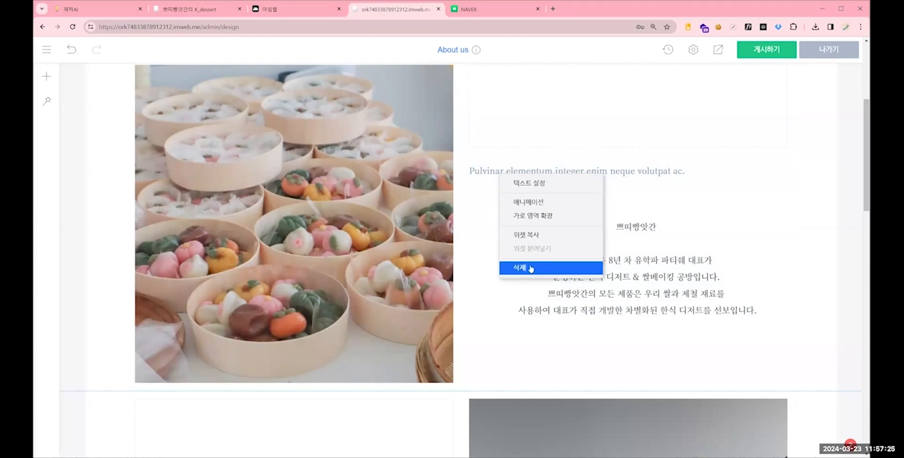
{"action": "left_click", "coordinate": [530, 269]}
{"action": "left_click", "coordinate": [494, 256]}
- Set the font size of the 쁘띠빵앗간 heading beside the first photo to 26
{"action": "left_click_drag", "start_coordinate": [660, 197], "coordinate": [598, 195]}
{"action": "left_click", "coordinate": [501, 134]}
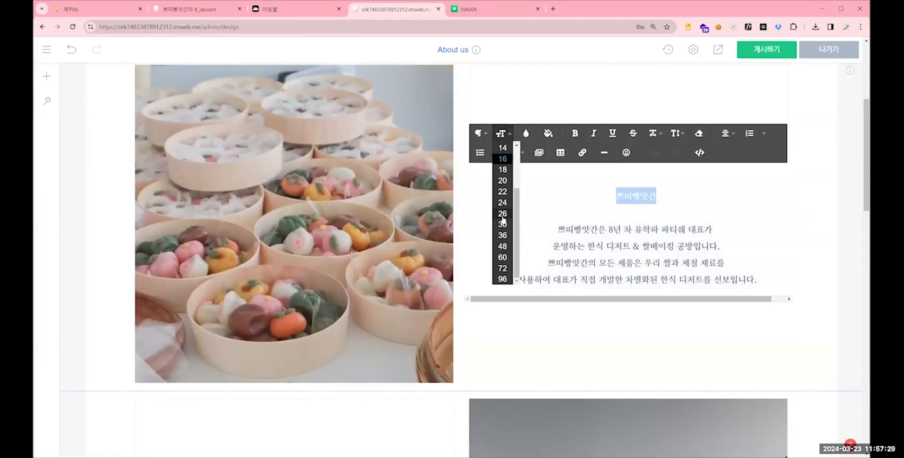
{"action": "left_click", "coordinate": [502, 215]}
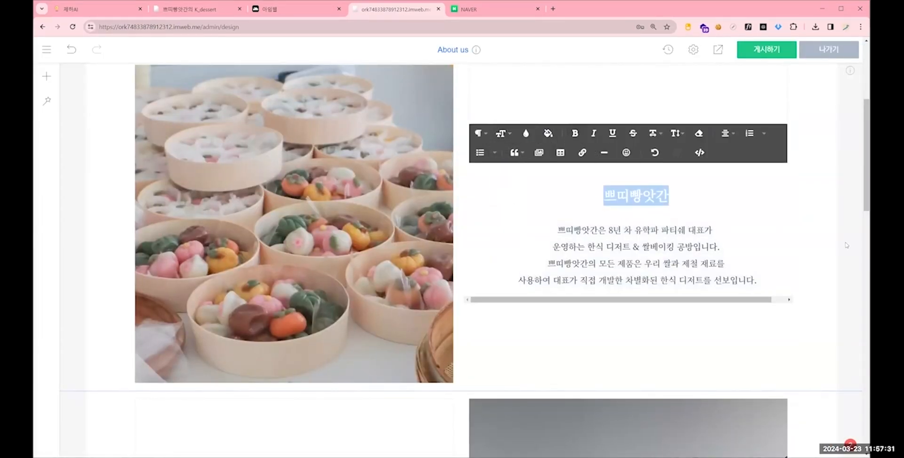
- Finish editing the 쁘띠빵앗간 introduction text and review the photo and text sections of the About us page
{"action": "left_click", "coordinate": [845, 245]}
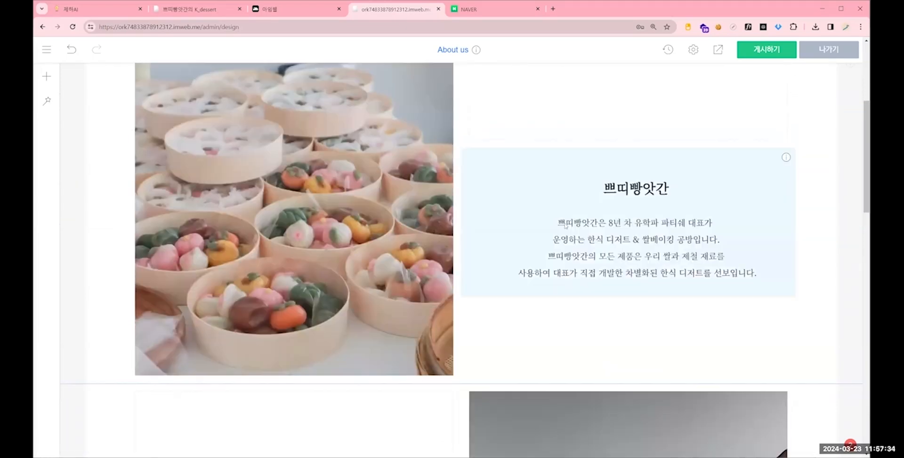
{"action": "scroll", "coordinate": [565, 225], "scroll_direction": "down", "scroll_amount": 10}
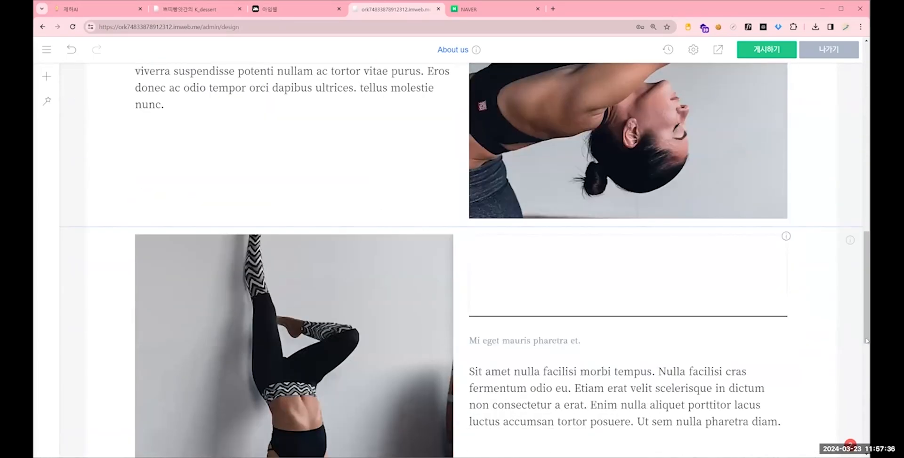
{"action": "scroll", "coordinate": [866, 341], "scroll_direction": "up", "scroll_amount": 10}
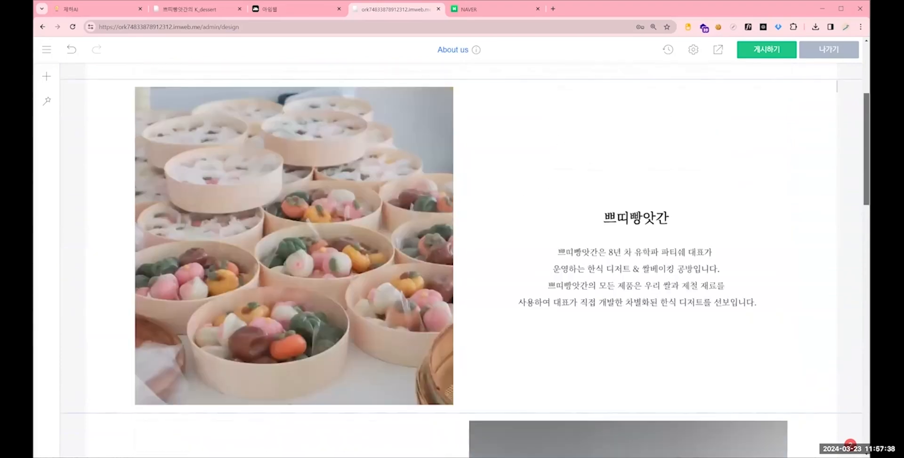
{"action": "scroll", "coordinate": [486, 148], "scroll_direction": "up", "scroll_amount": 3}
{"action": "scroll", "coordinate": [488, 137], "scroll_direction": "down", "scroll_amount": 20}
{"action": "scroll", "coordinate": [517, 95], "scroll_direction": "up", "scroll_amount": 6}
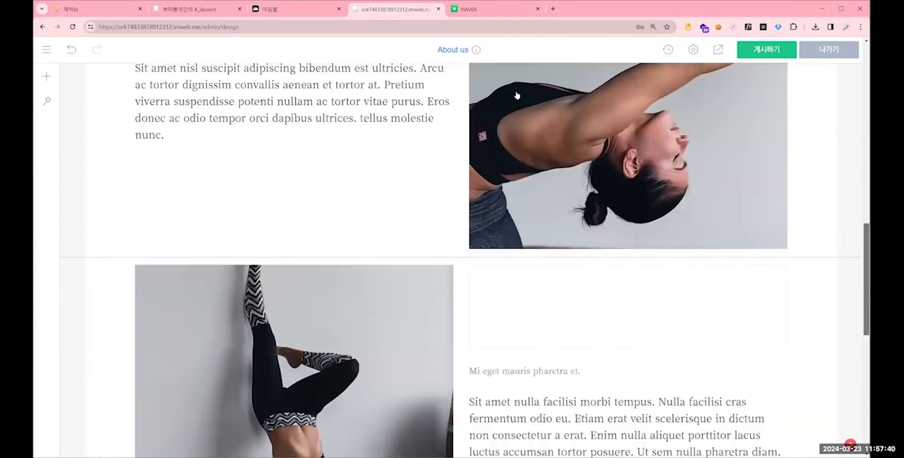
{"action": "scroll", "coordinate": [517, 96], "scroll_direction": "up", "scroll_amount": 10}
- Open the Home page to check its banner and gallery sections, and return to the About us page to view its introduction
{"action": "left_click", "coordinate": [387, 116]}
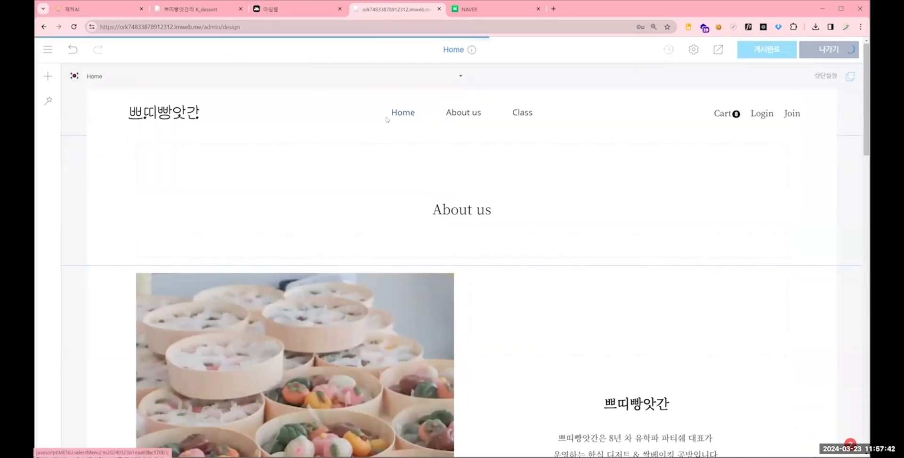
{"action": "scroll", "coordinate": [471, 113], "scroll_direction": "down", "scroll_amount": 20}
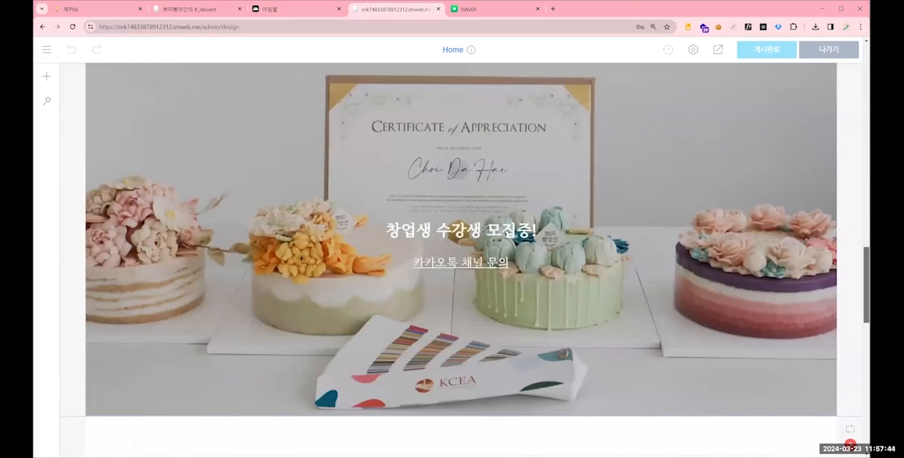
{"action": "scroll", "coordinate": [467, 114], "scroll_direction": "down", "scroll_amount": 3}
{"action": "scroll", "coordinate": [470, 114], "scroll_direction": "up", "scroll_amount": 20}
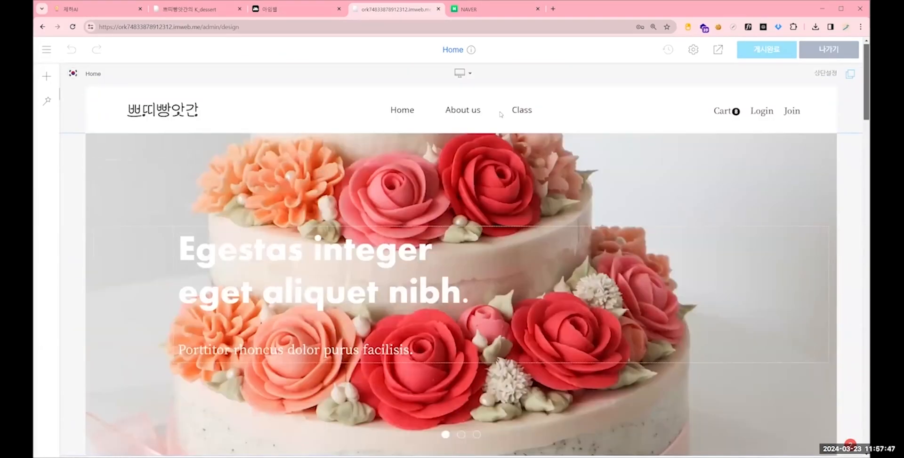
{"action": "left_click", "coordinate": [463, 111]}
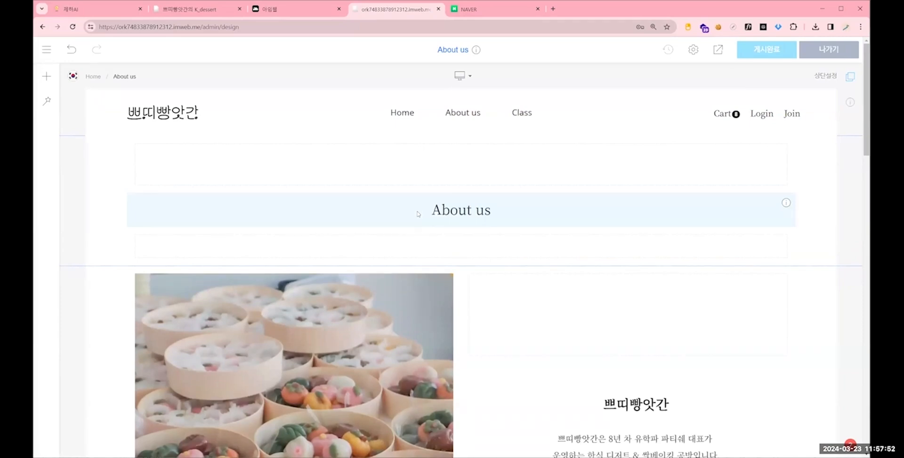
{"action": "scroll", "coordinate": [466, 197], "scroll_direction": "down", "scroll_amount": 2}
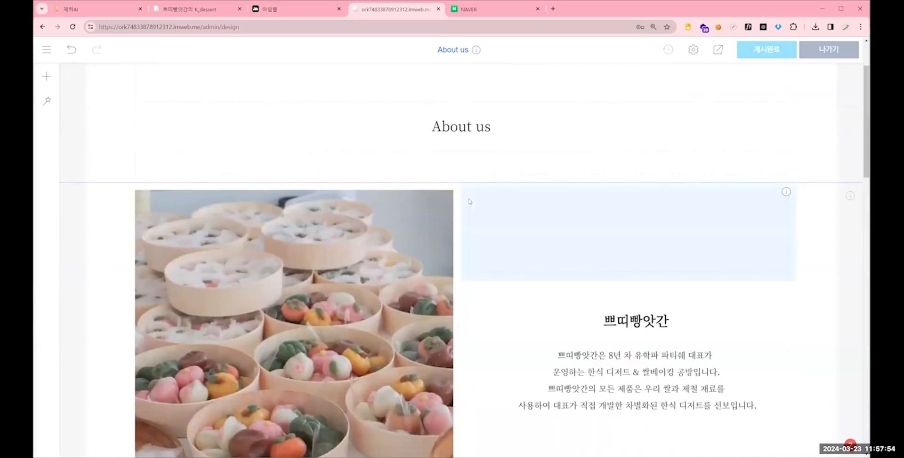
{"action": "scroll", "coordinate": [513, 232], "scroll_direction": "down", "scroll_amount": 1}
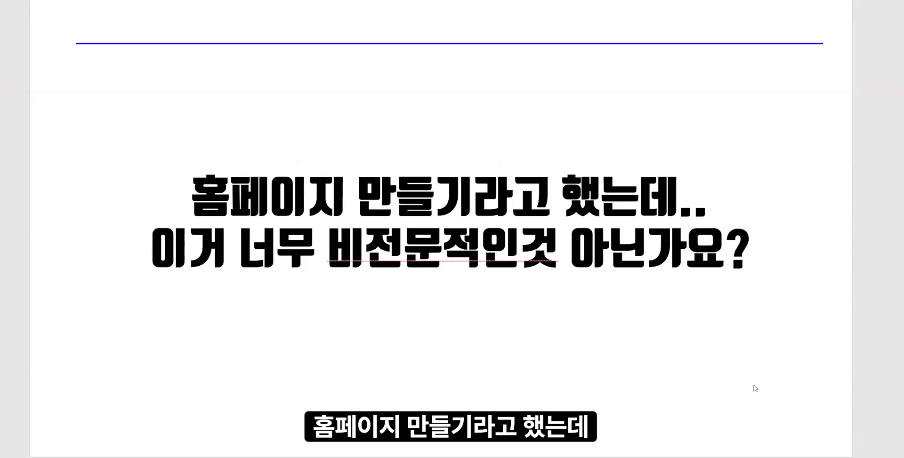